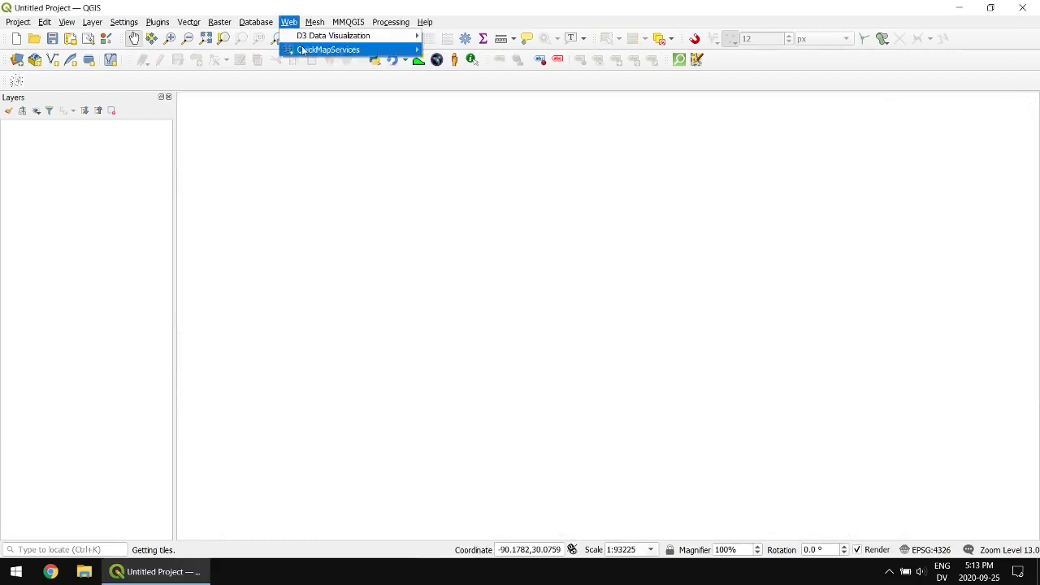
Add the Stamen Toner Lite basemap from QuickMapServices to the empty QGIS project.
mouse_move(305, 50)
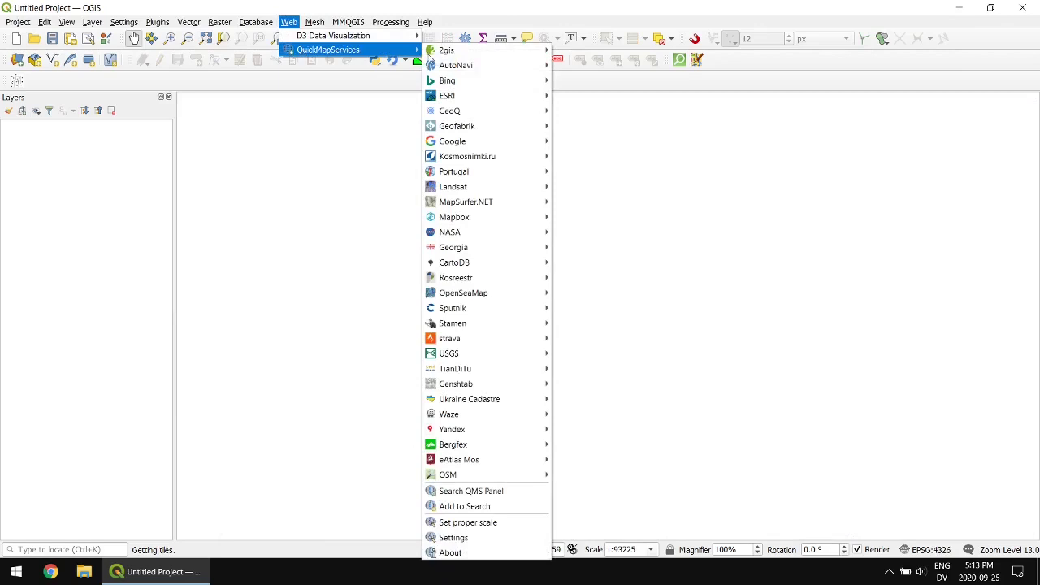
mouse_move(506, 326)
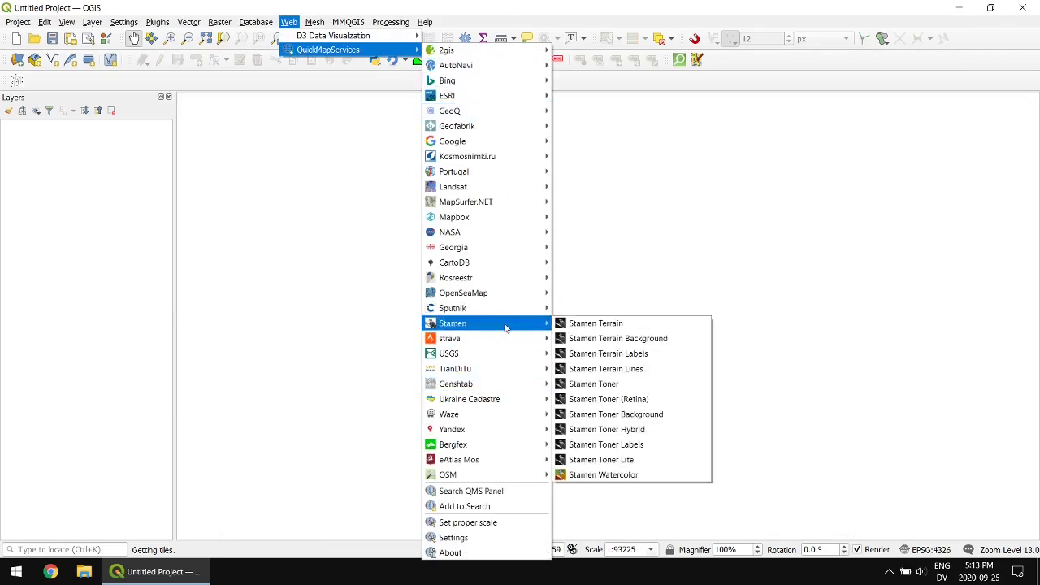
left_click(646, 459)
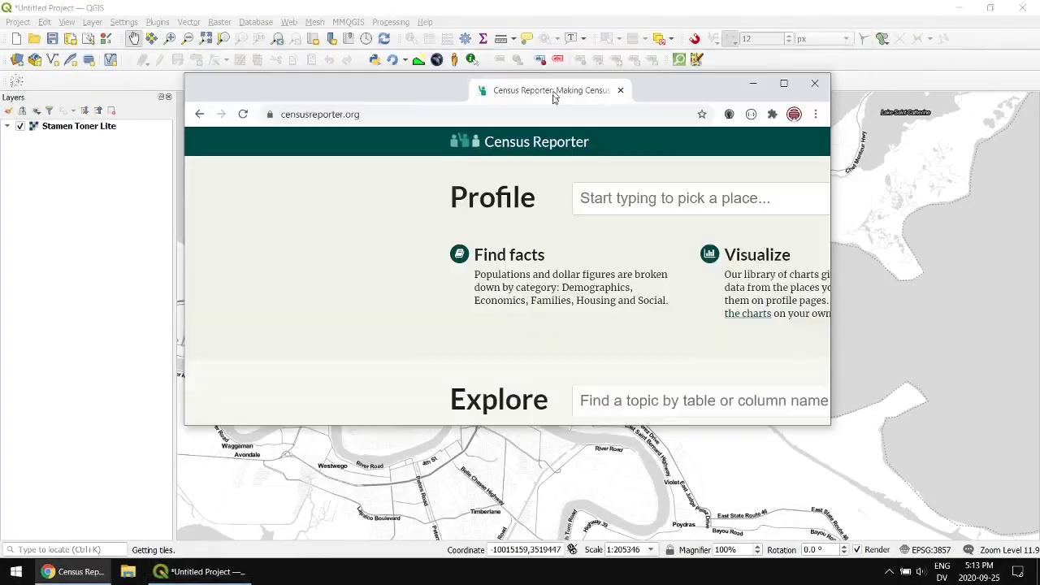
Maximize Census Reporter, open the New Orleans, LA profile, and start searching its data tables.
left_click_drag(548, 89, 492, 1)
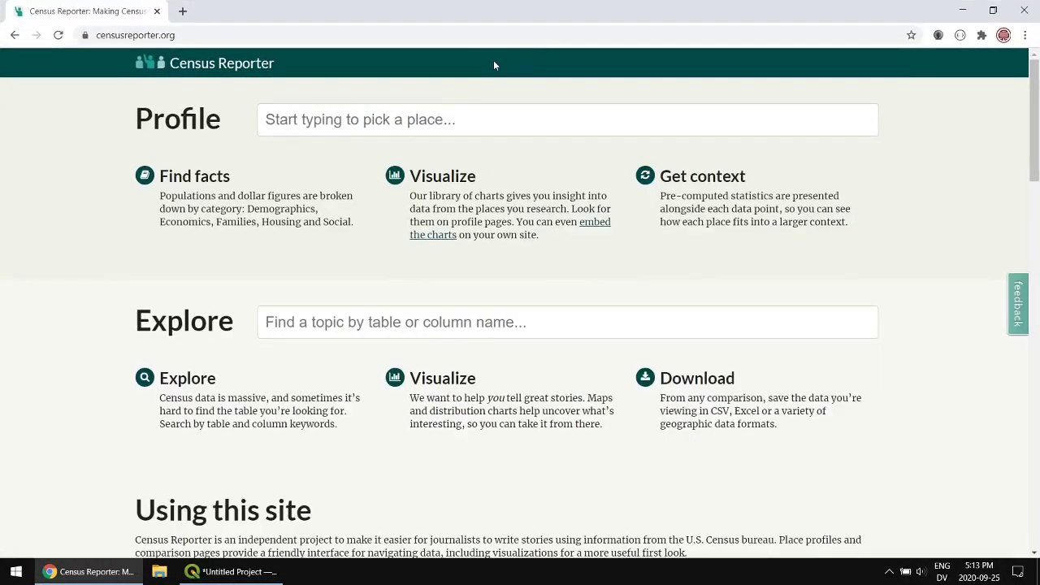
left_click(493, 118)
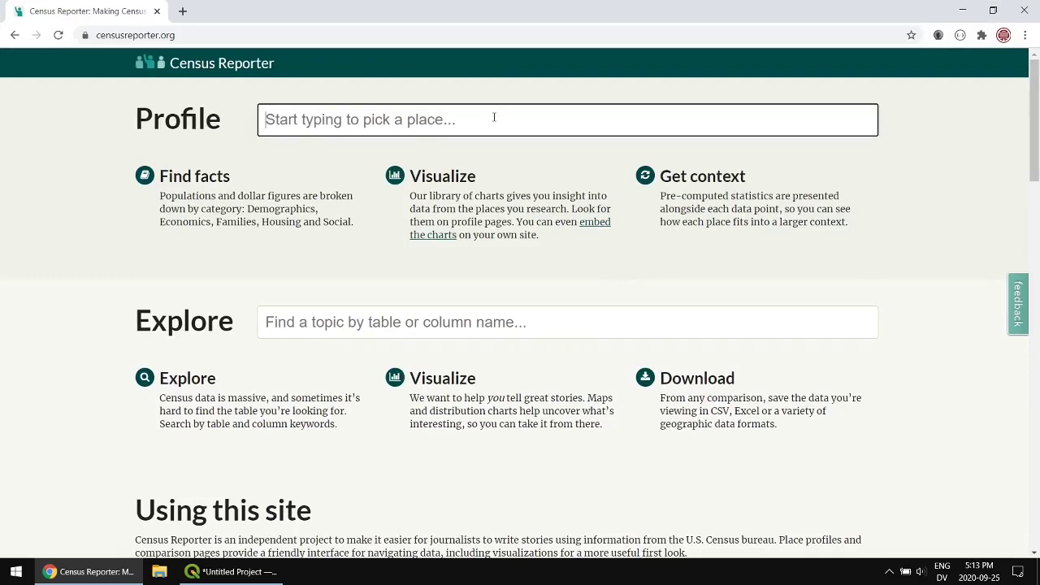
type("new orl")
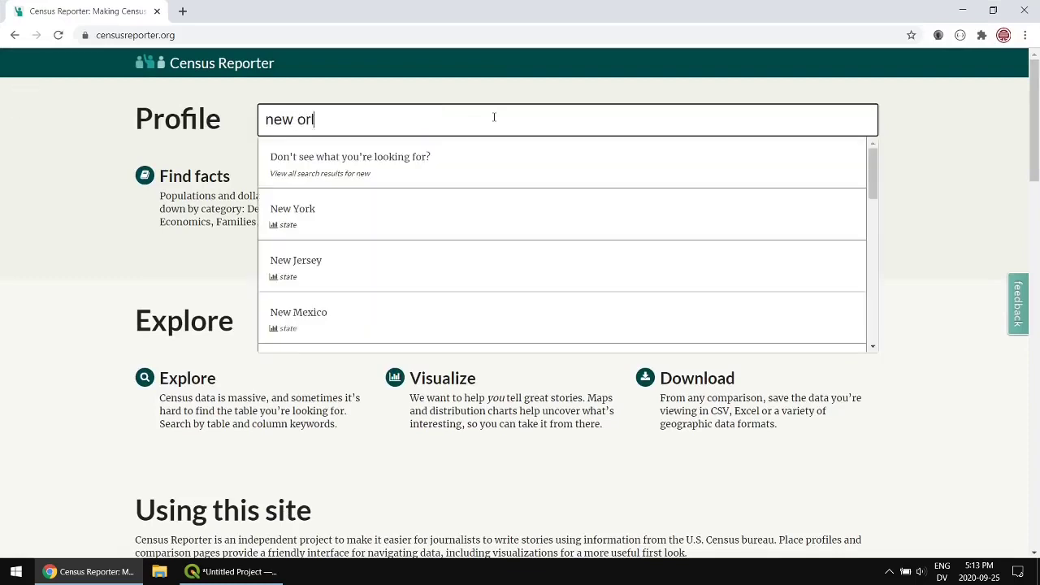
type("ean")
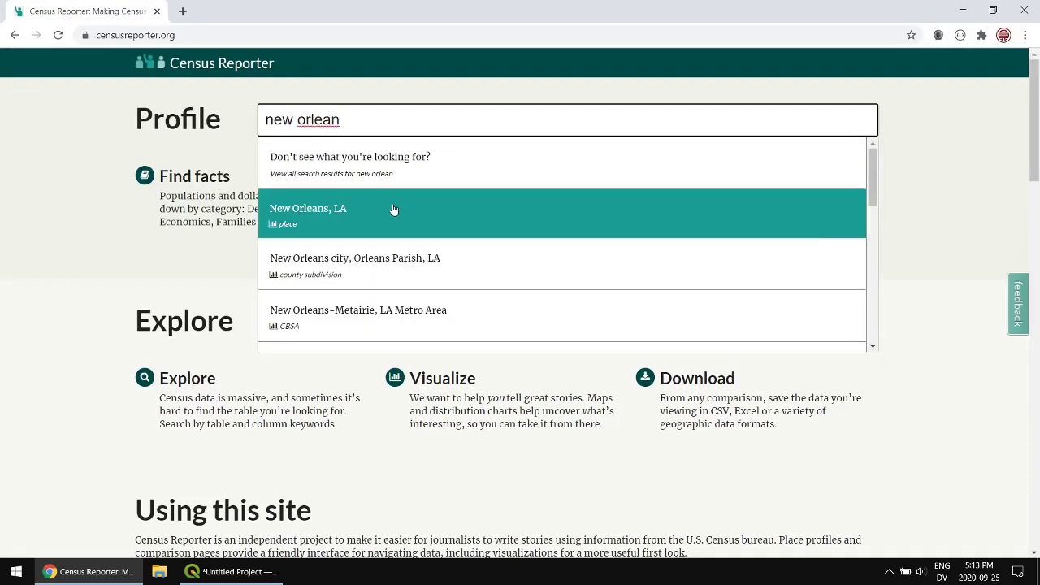
left_click(395, 212)
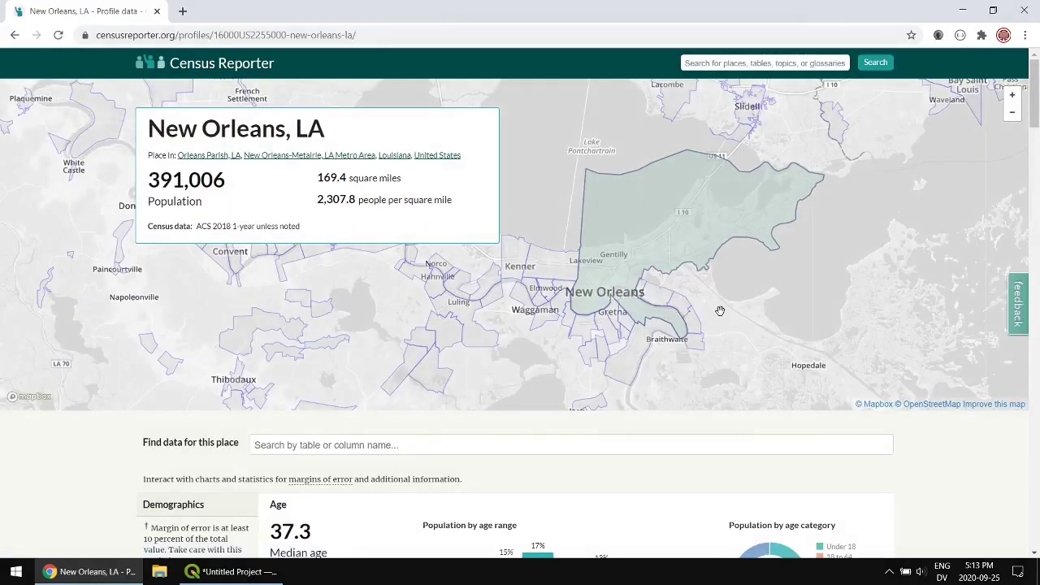
left_click(417, 446)
type("f")
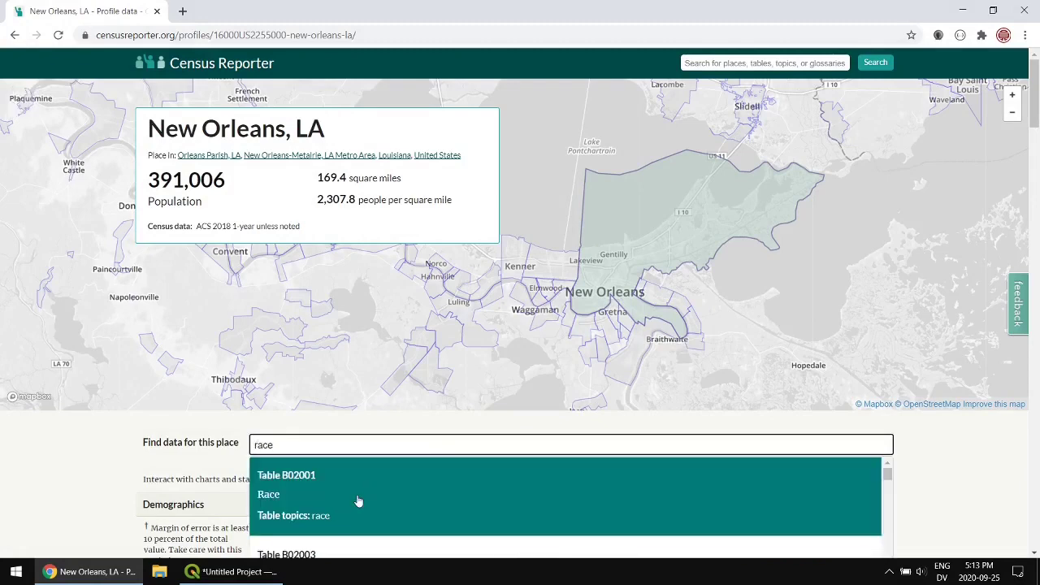
Open Race table B02001 for New Orleans block groups and save the Shapefile zip into dotmap.
left_click(359, 500)
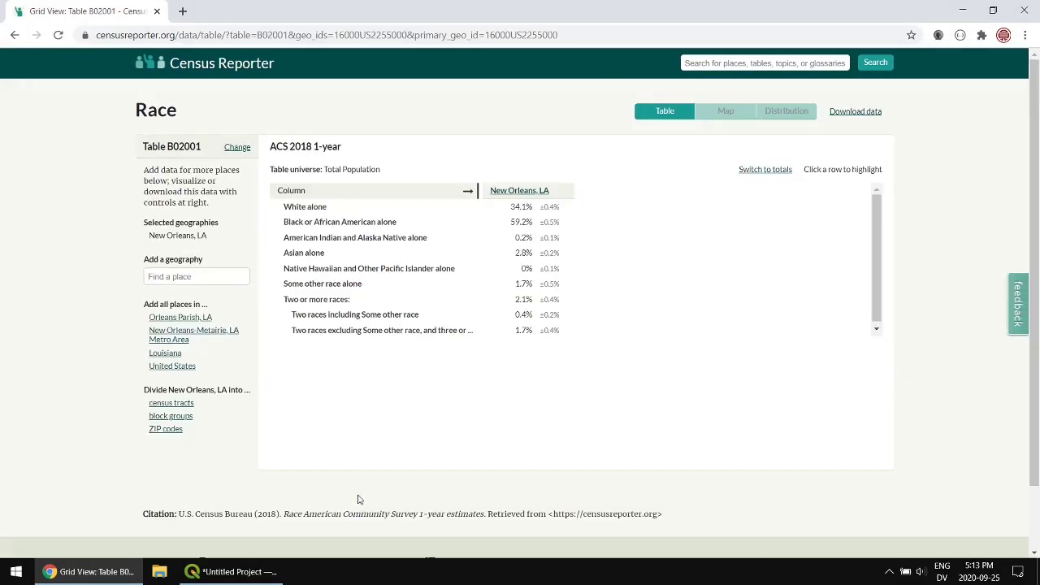
left_click(187, 417)
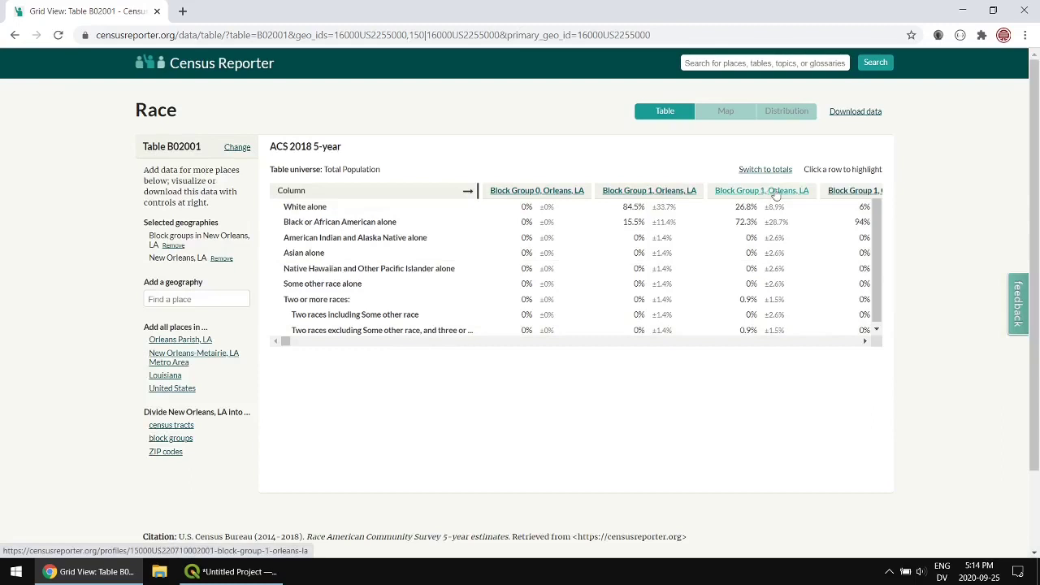
mouse_move(853, 122)
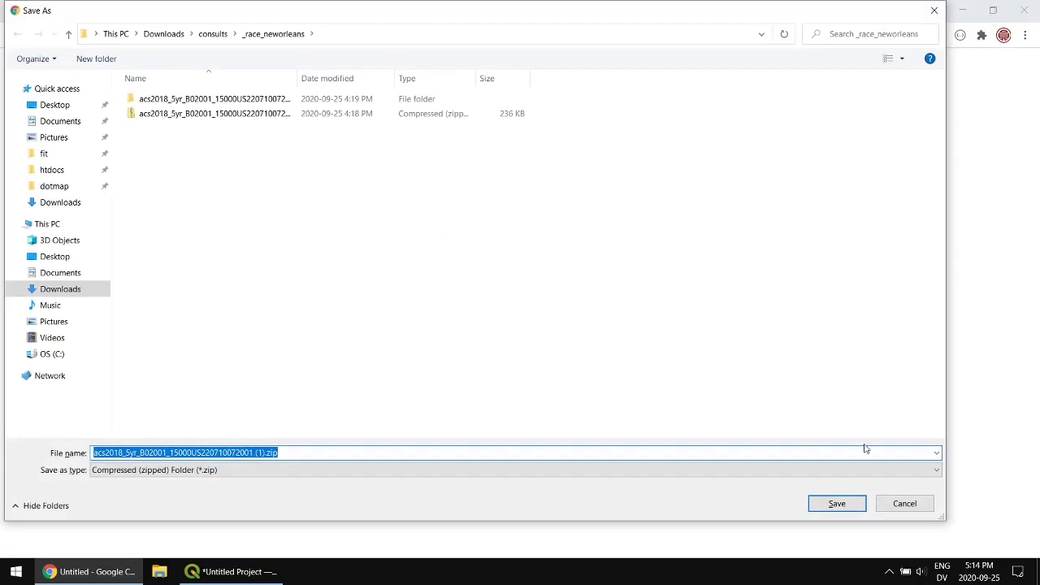
left_click(54, 186)
left_click(819, 504)
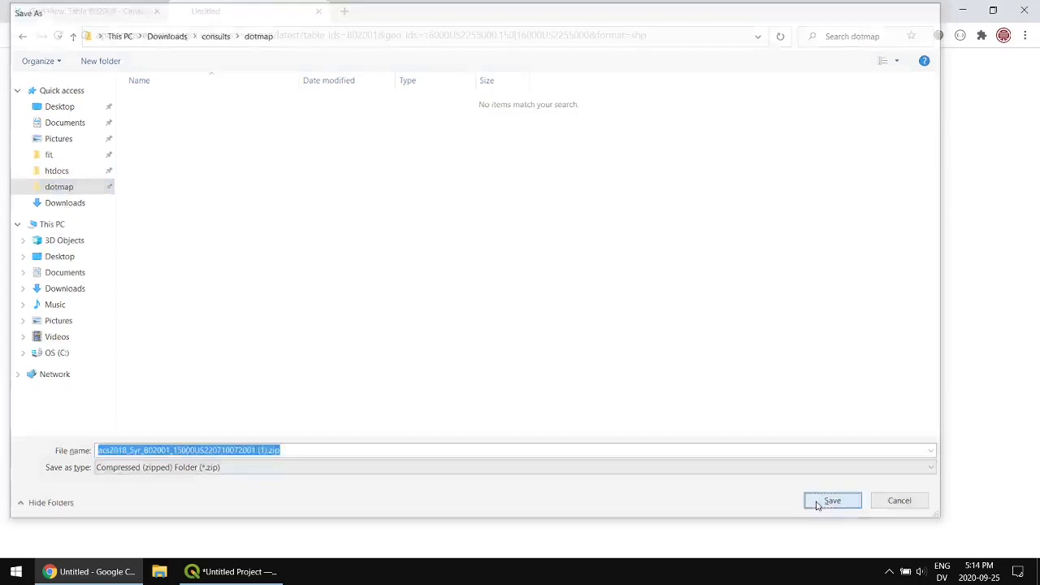
left_click(141, 543)
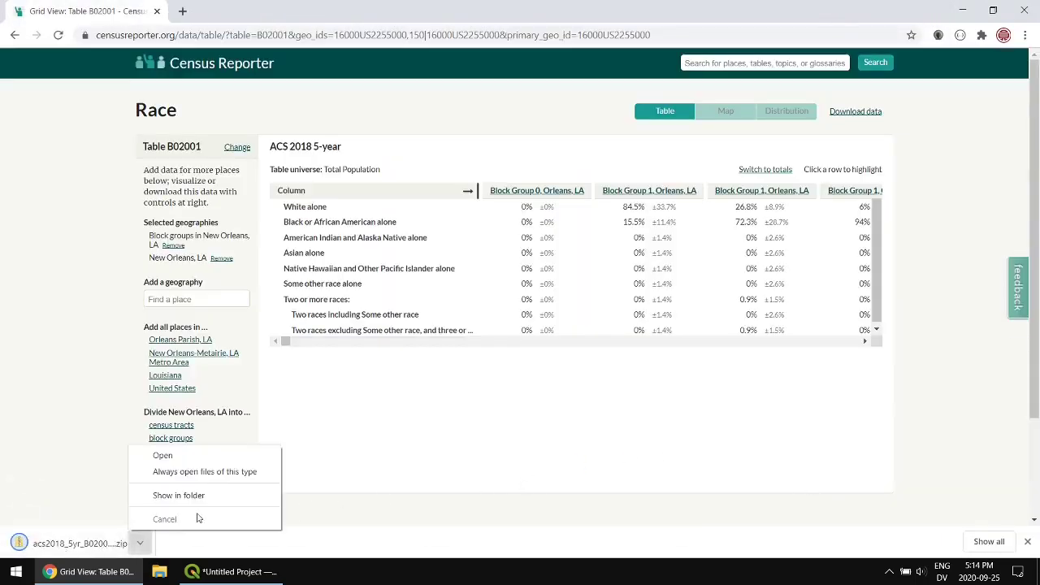
Extract the zip with 7-Zip Extract Here and open the extracted folder with readable file names.
left_click(203, 496)
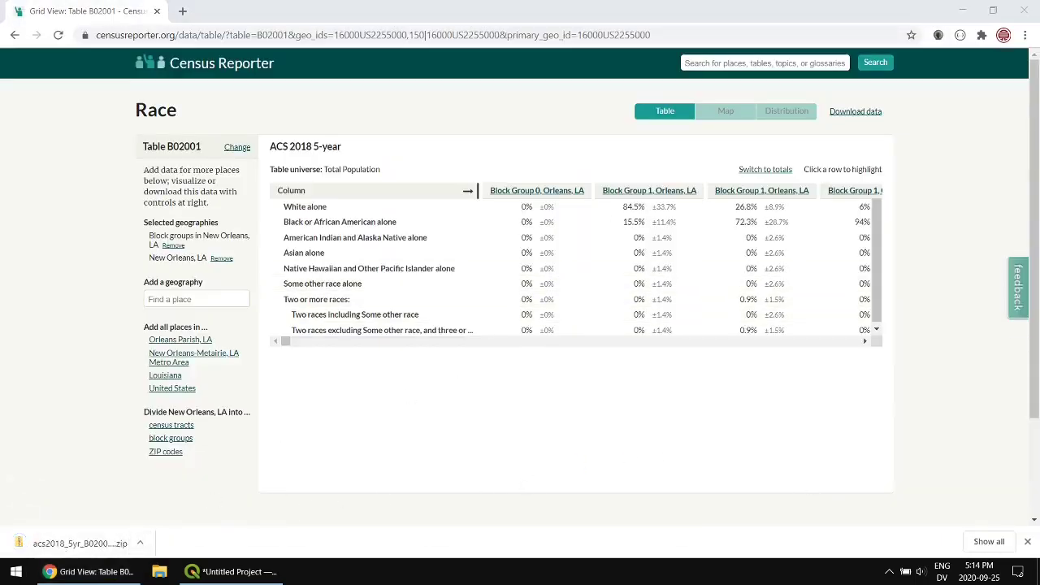
right_click(343, 117)
mouse_move(375, 177)
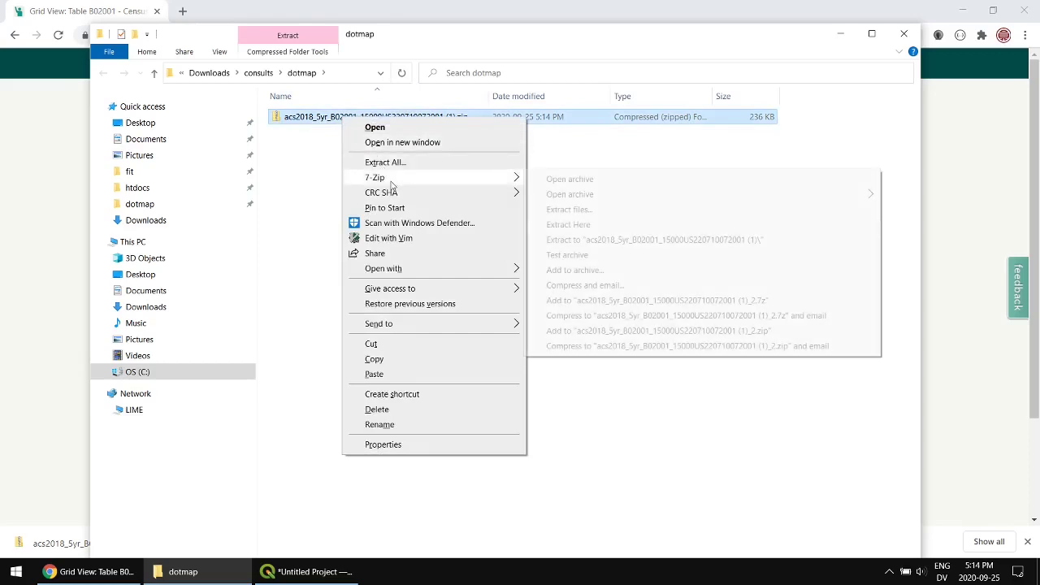
left_click(598, 233)
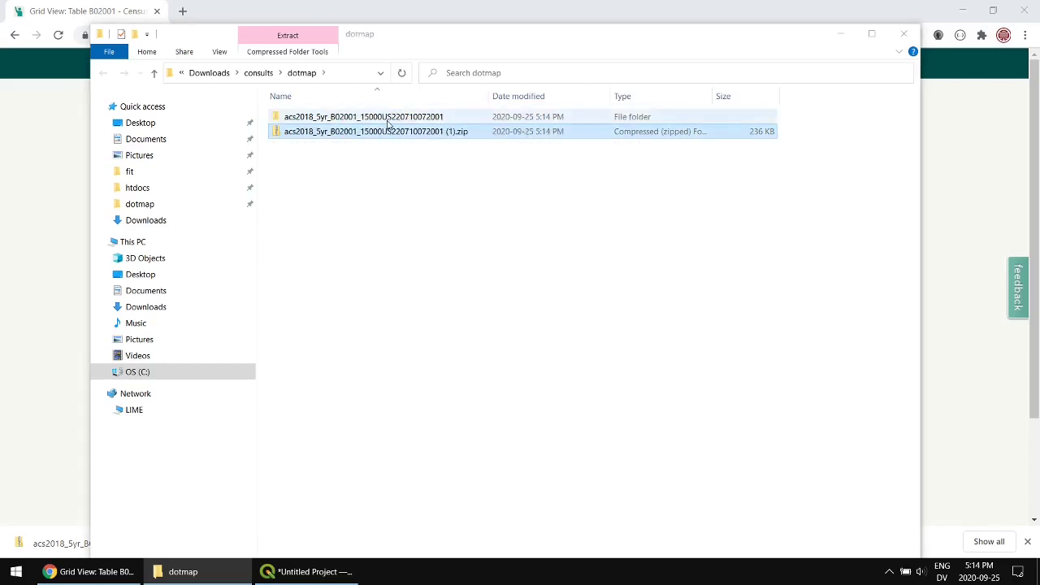
double_click(389, 123)
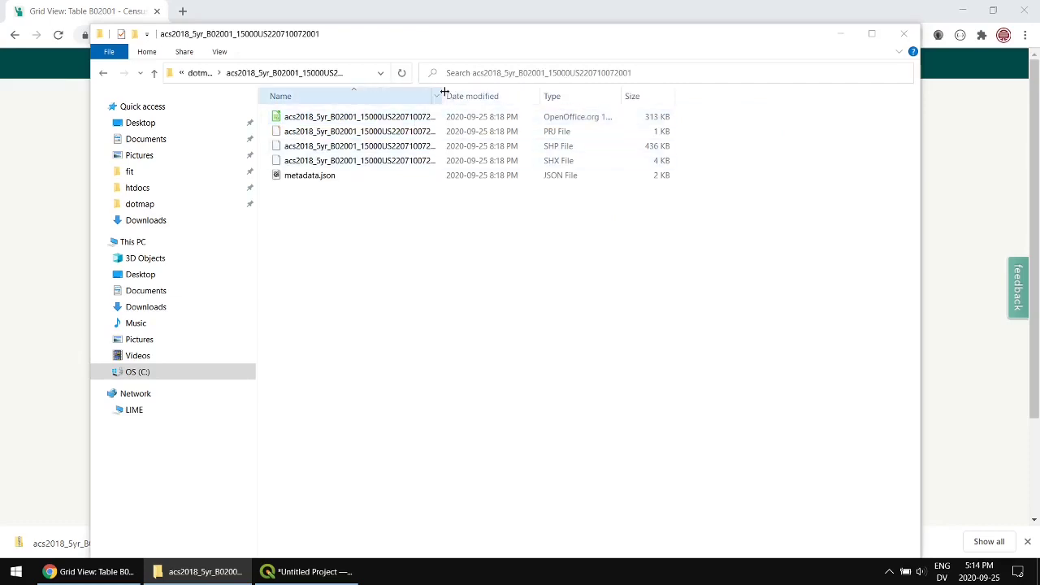
left_click_drag(445, 91, 500, 93)
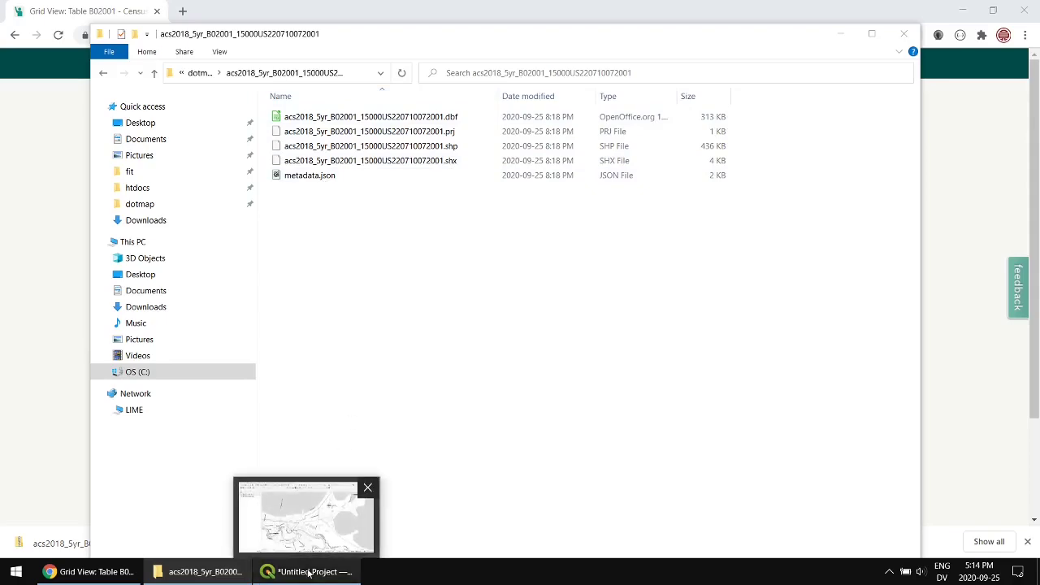
Drag the B02001 .shp file from Explorer into QGIS to load it as a layer.
left_click(309, 572)
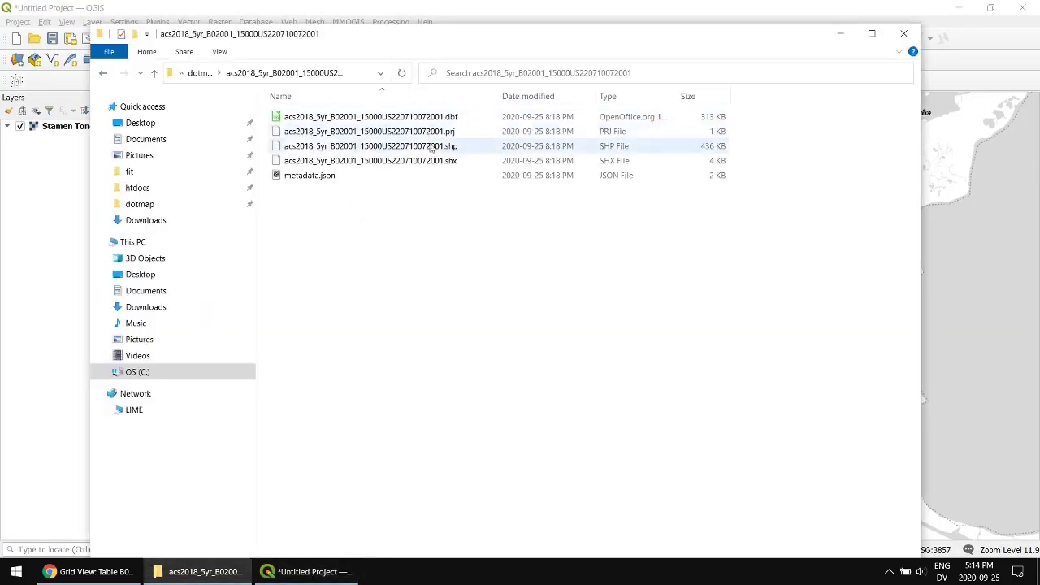
left_click_drag(435, 148, 72, 277)
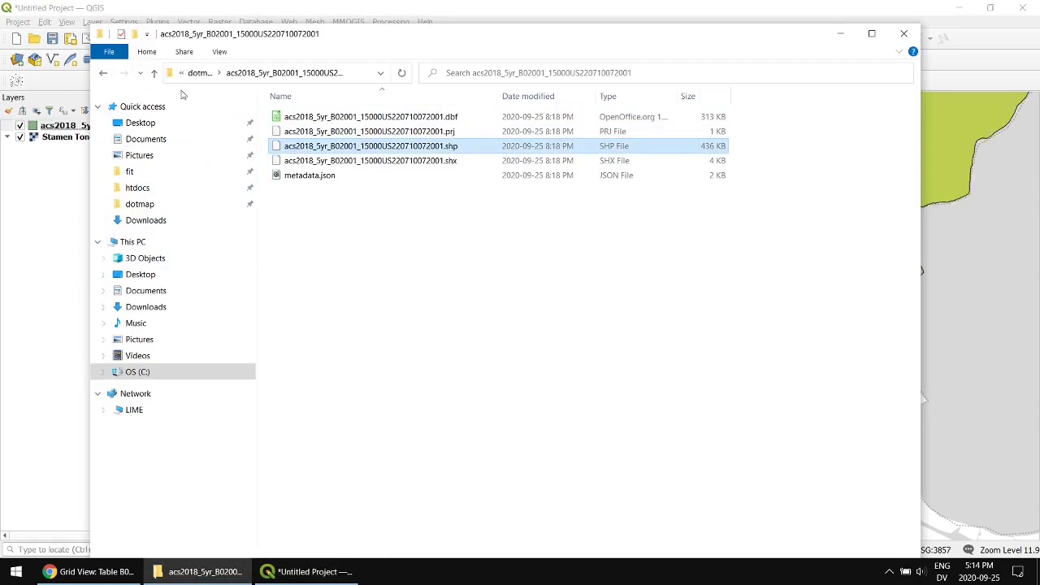
left_click(260, 15)
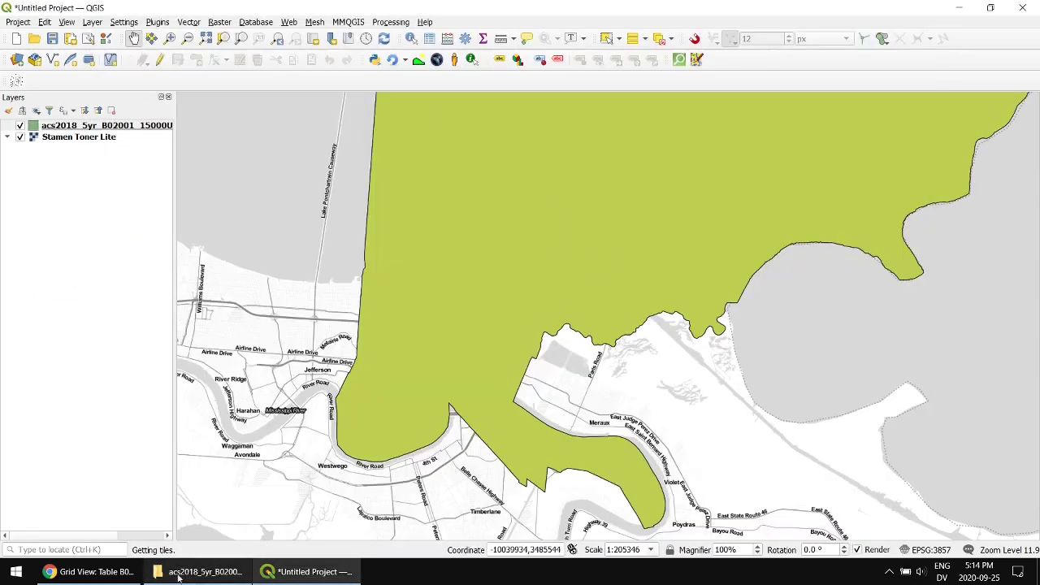
Copy the 'Block groups in New Orleans' text from the Census Reporter page for use in QGIS.
left_click(118, 574)
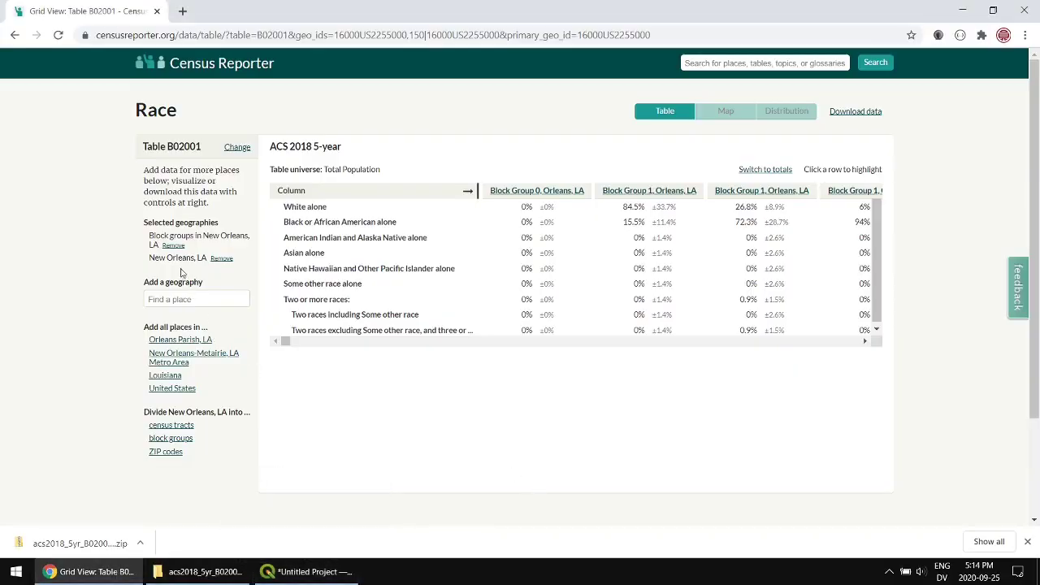
left_click_drag(148, 237, 244, 235)
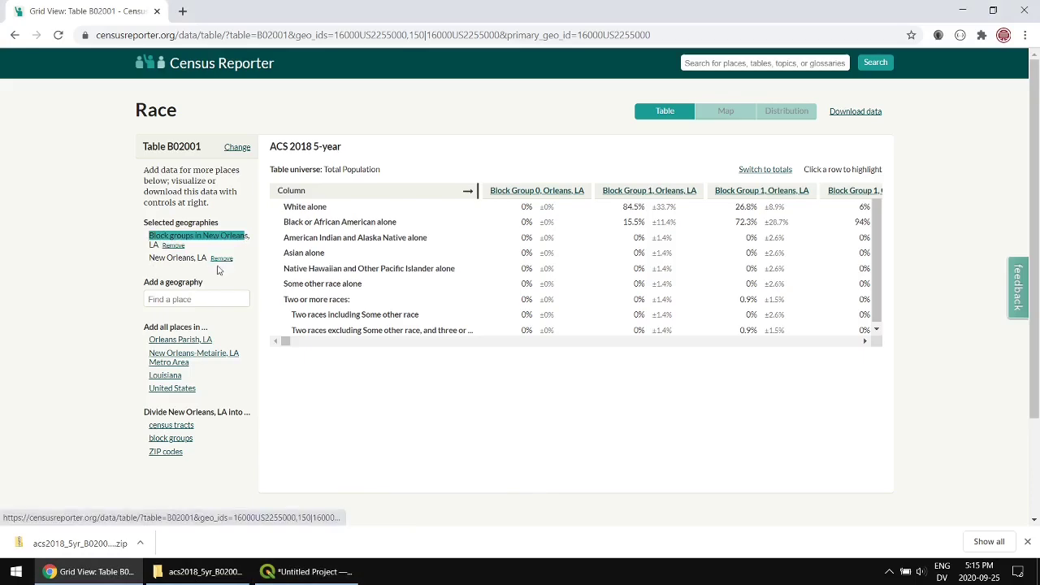
left_click(313, 572)
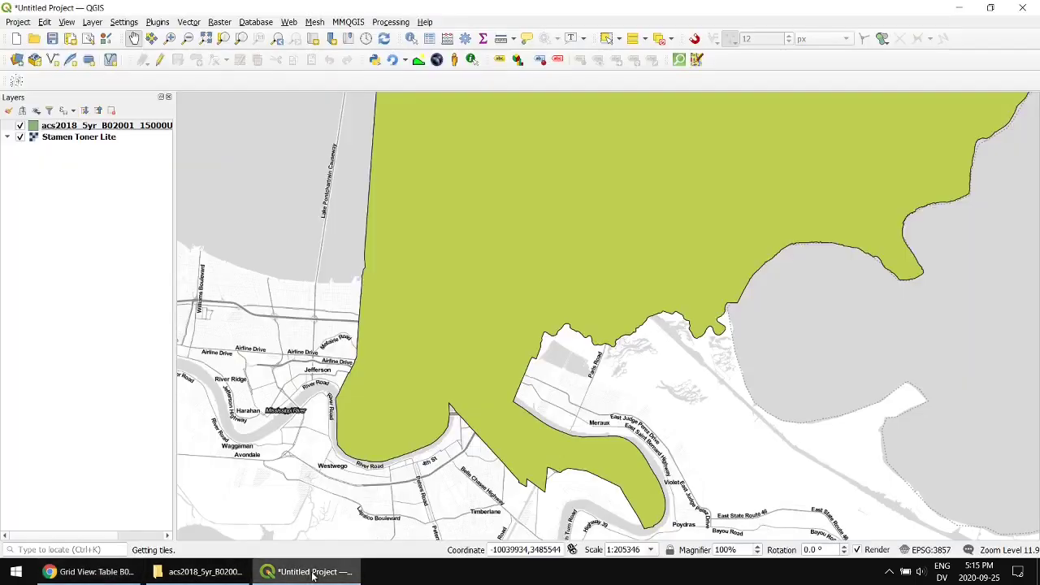
Delete the whole-city New Orleans row from the layer's attribute table and save the edits.
right_click(126, 129)
left_click(160, 290)
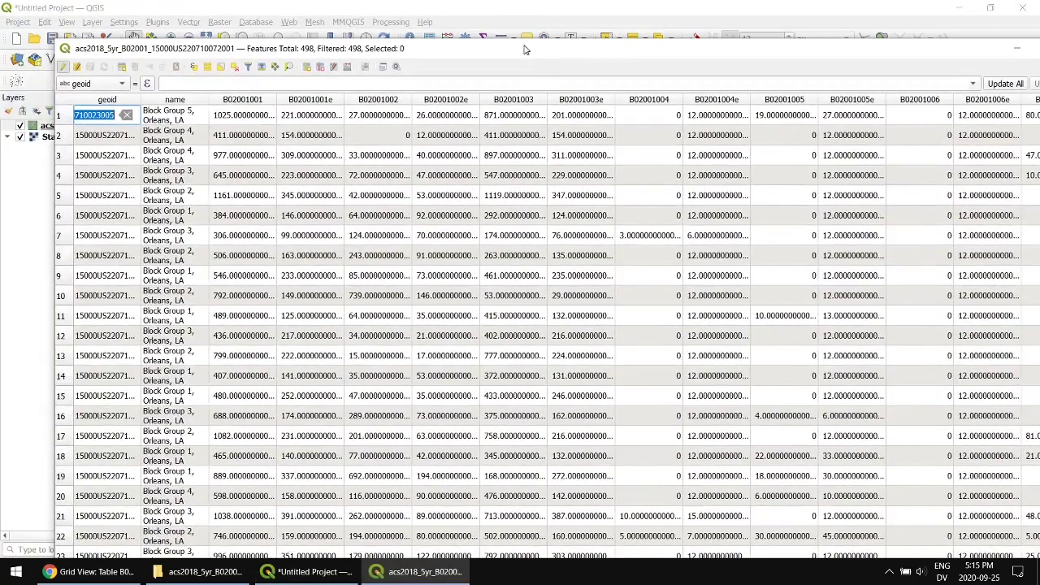
left_click(191, 101)
left_click(191, 101)
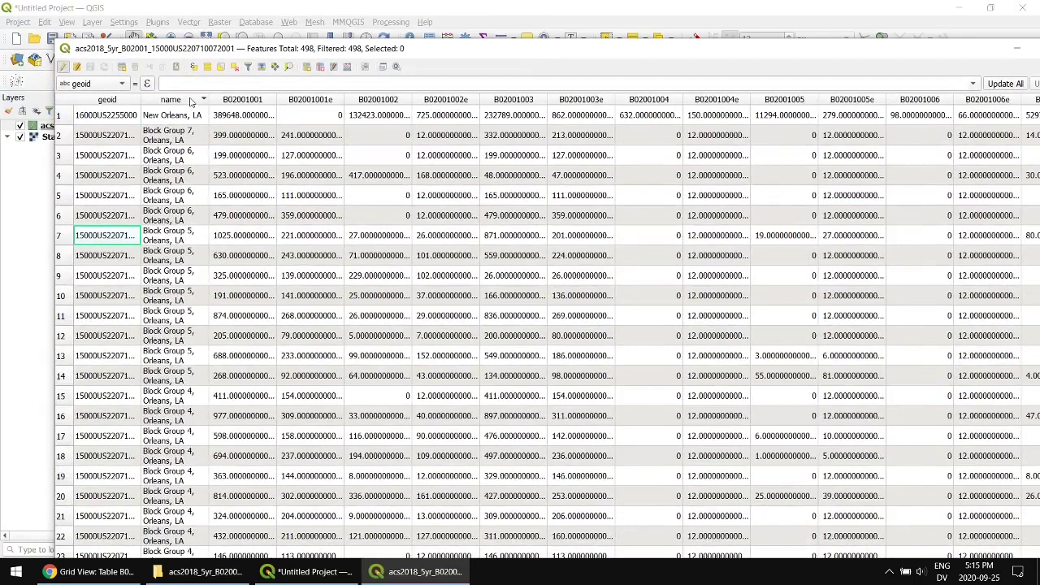
left_click(69, 116)
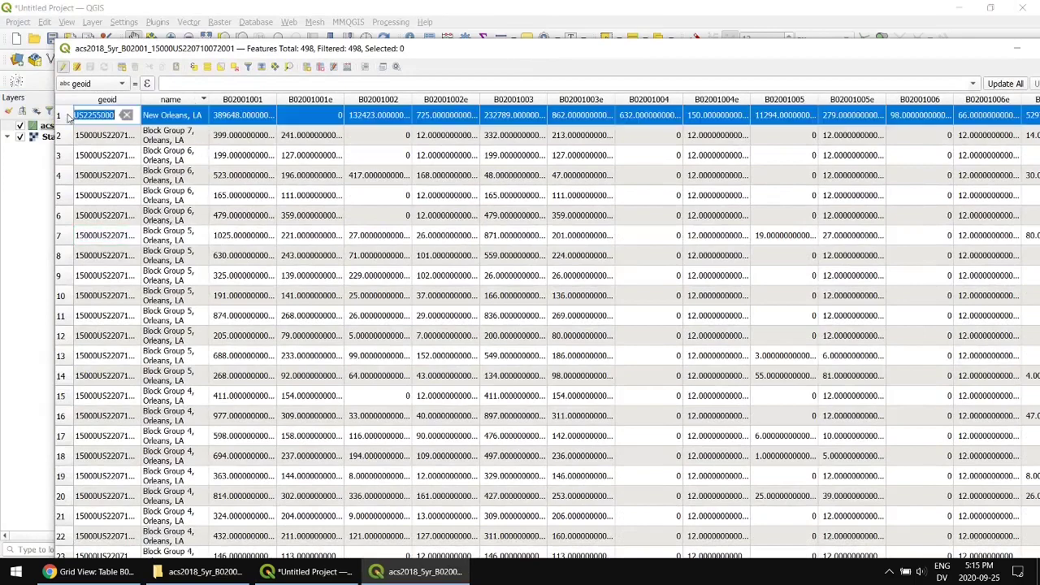
left_click(135, 67)
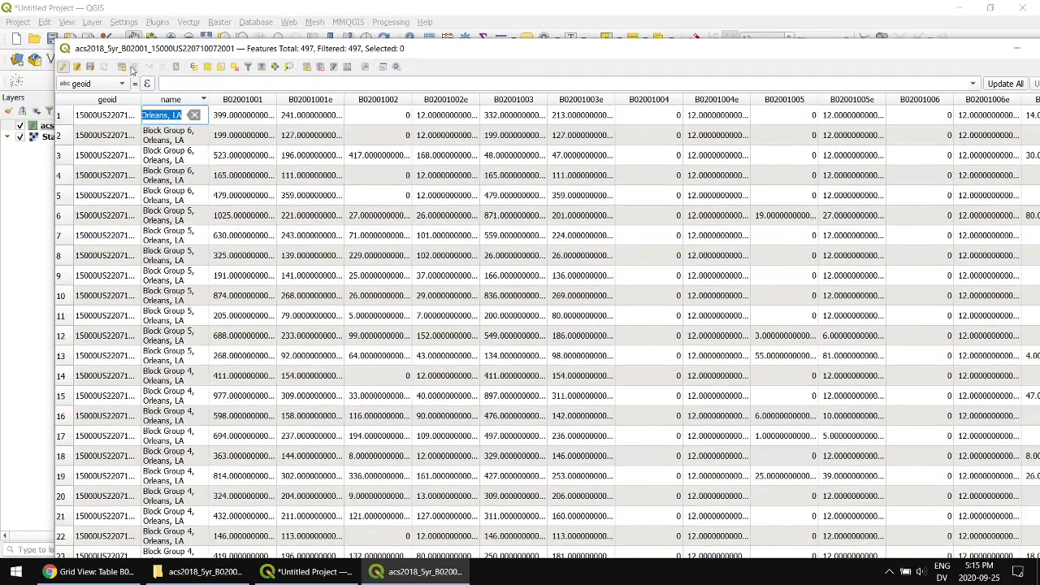
left_click(67, 70)
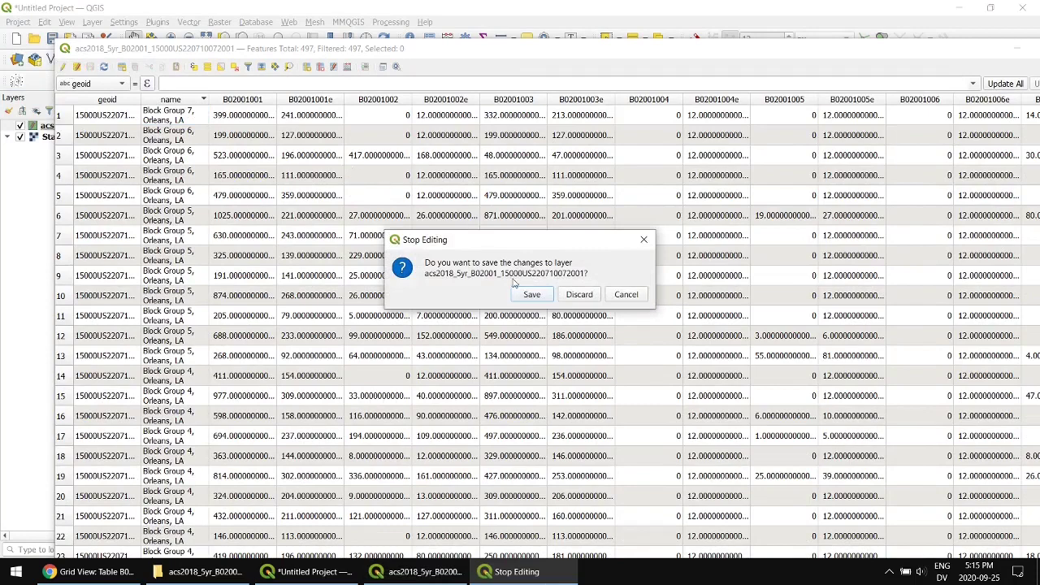
left_click(530, 295)
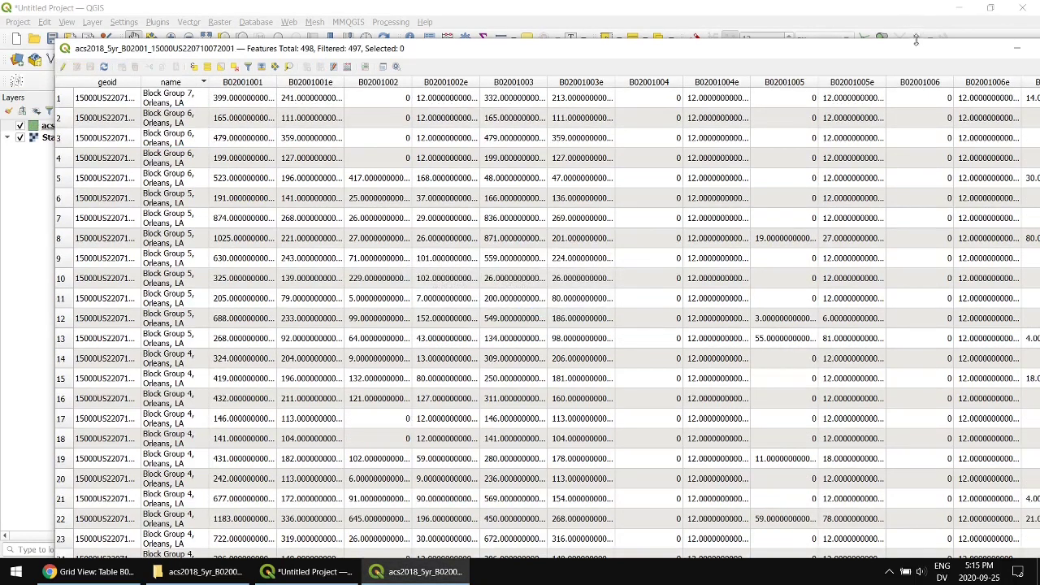
Shrink and shift the attribute table window to reveal the map, then bring the data folder forward.
left_click_drag(917, 41, 756, 65)
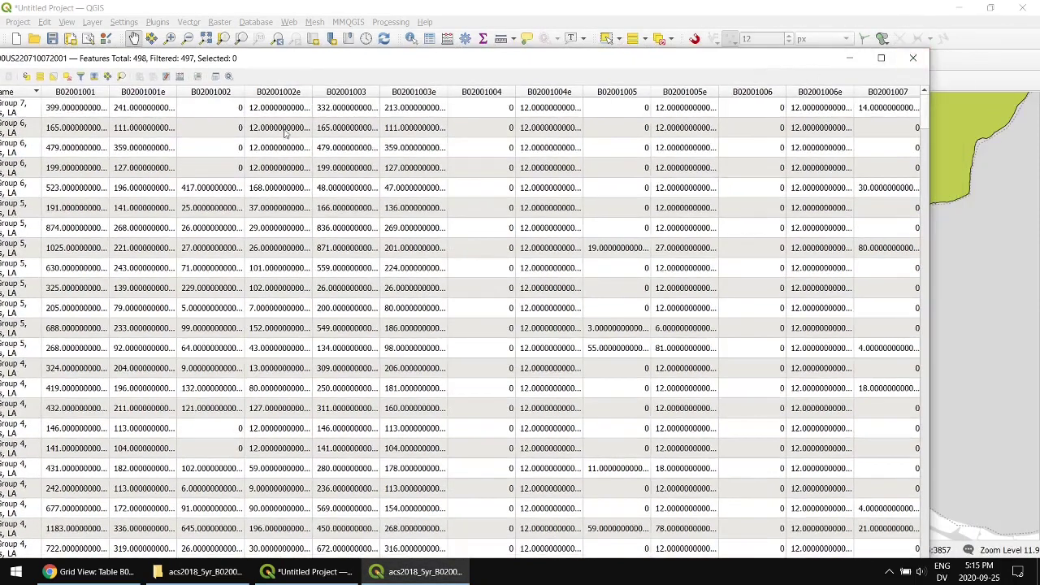
left_click_drag(118, 60, 174, 59)
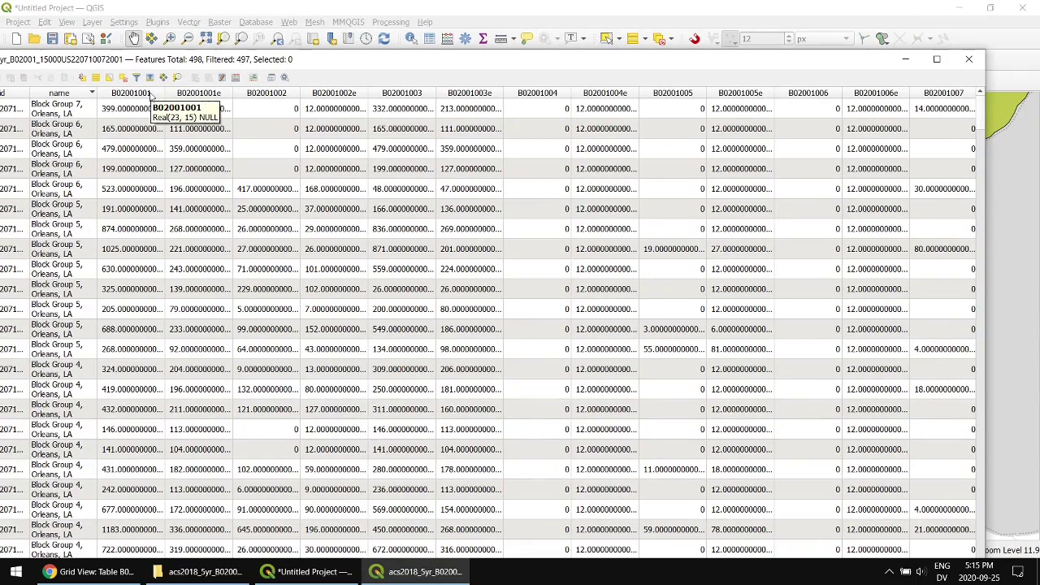
left_click(203, 571)
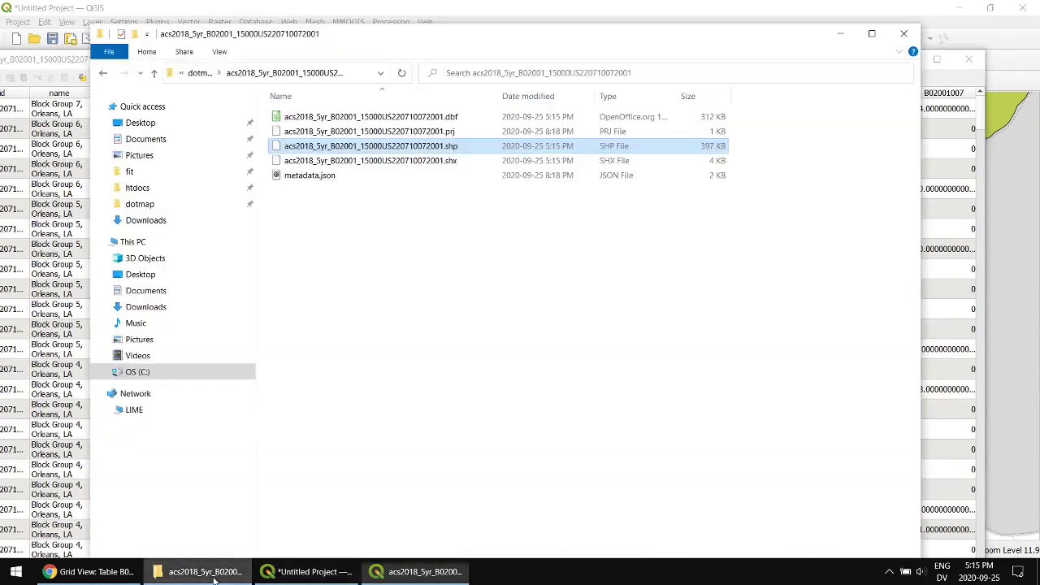
Read the B02001 column meanings in metadata.json using Vim, then return to QGIS.
right_click(318, 182)
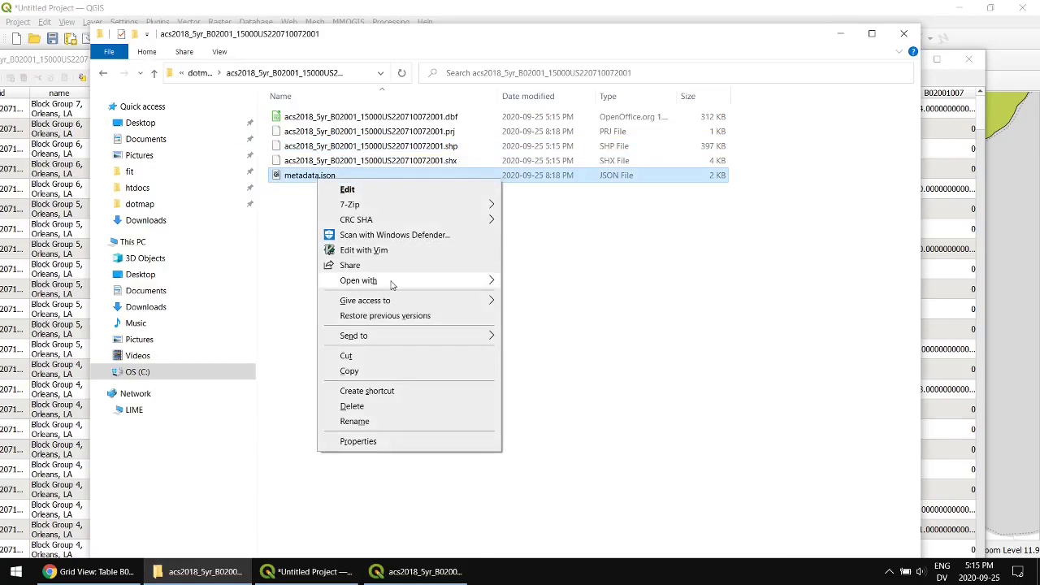
left_click(382, 251)
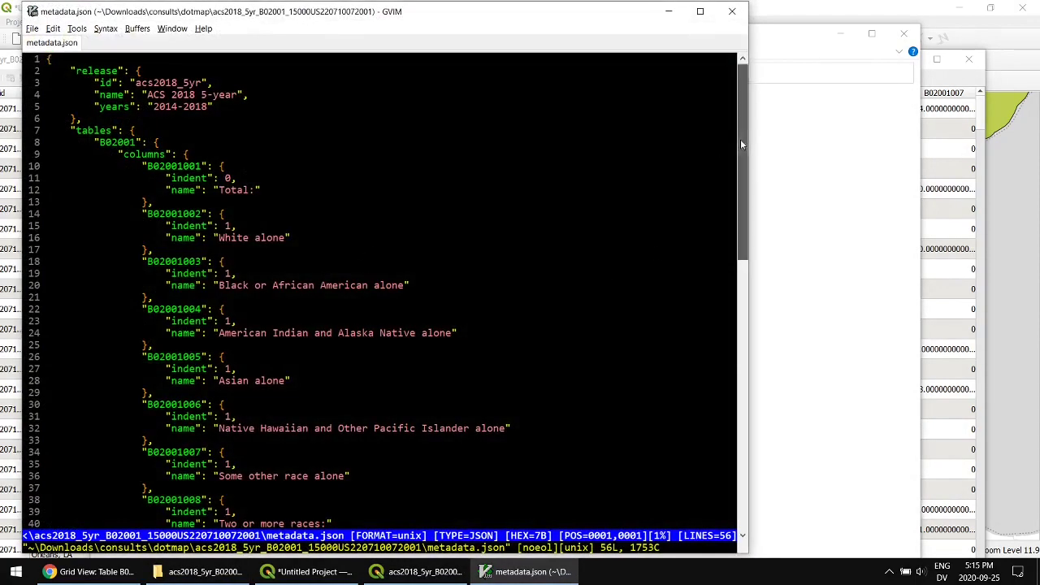
left_click_drag(741, 139, 737, 170)
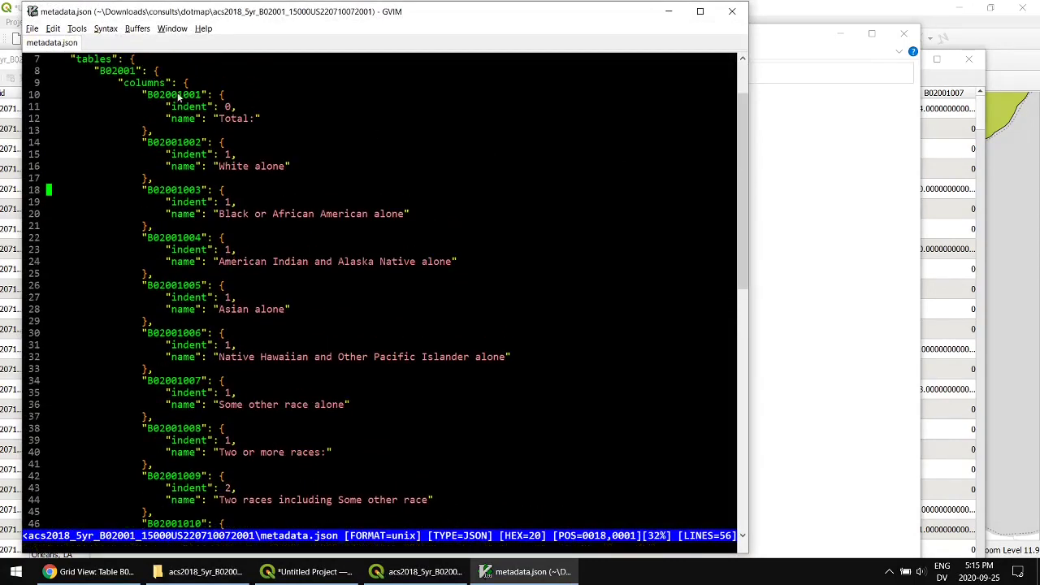
left_click_drag(149, 95, 203, 120)
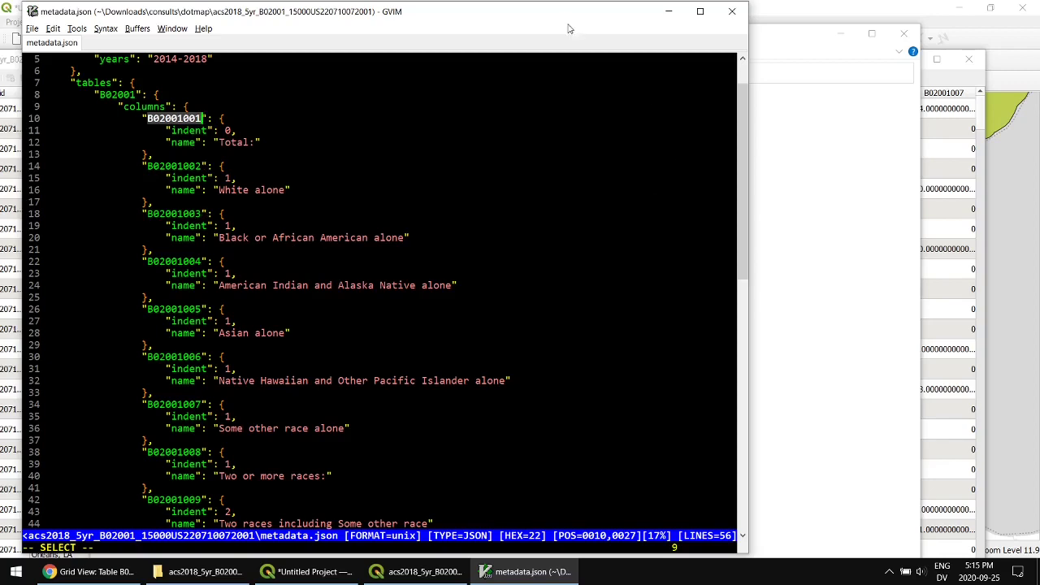
left_click_drag(569, 29, 655, 191)
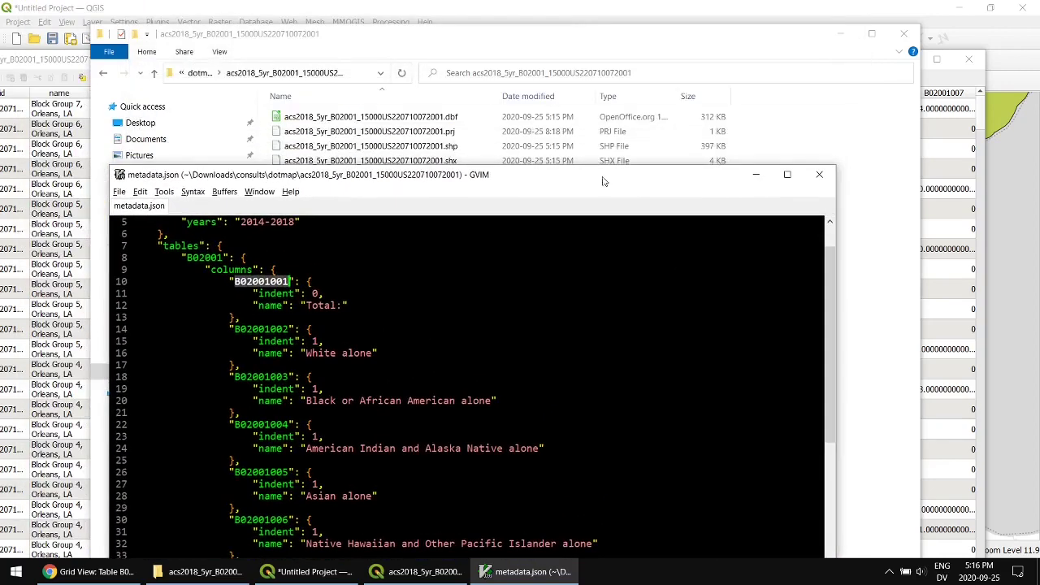
left_click(455, 11)
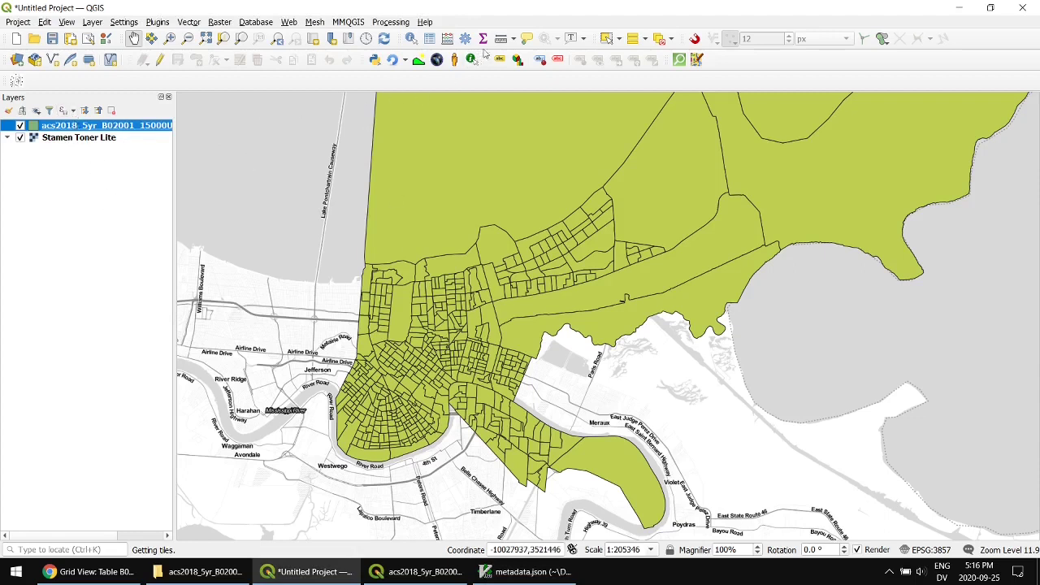
Open the Processing Toolbox and search 'refac' to list Refactor fields.
left_click(389, 23)
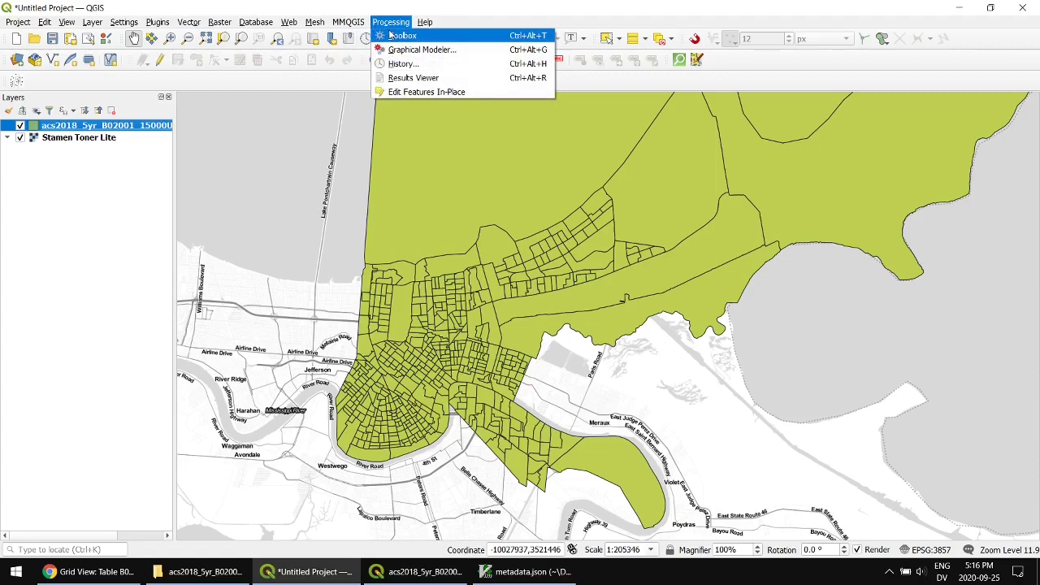
left_click(391, 35)
left_click(870, 127)
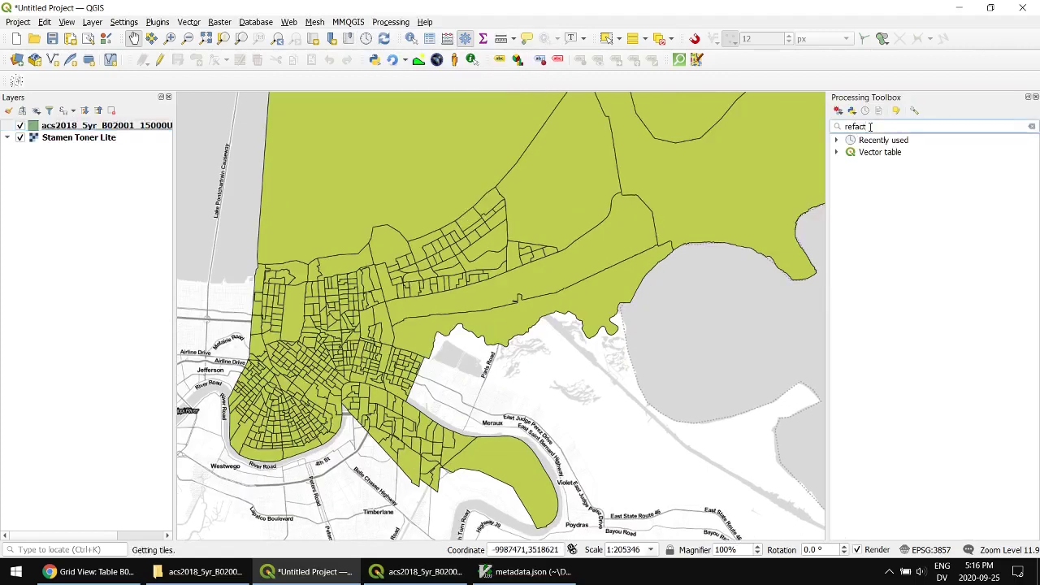
key("BackSpace")
Launch Refactor fields and rename B02001001 to total and B02001002 to white.
double_click(912, 157)
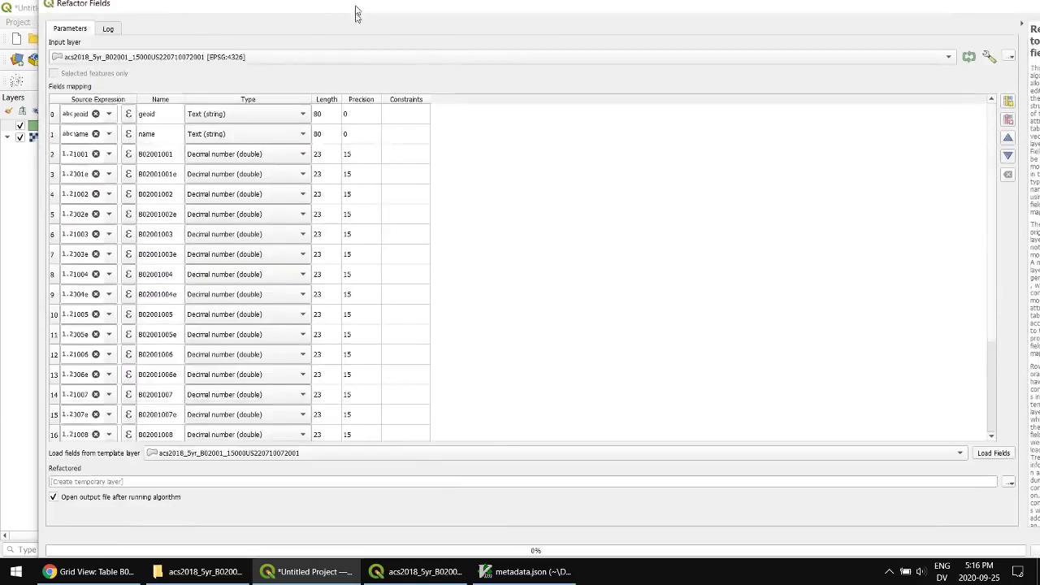
left_click_drag(357, 11, 360, 51)
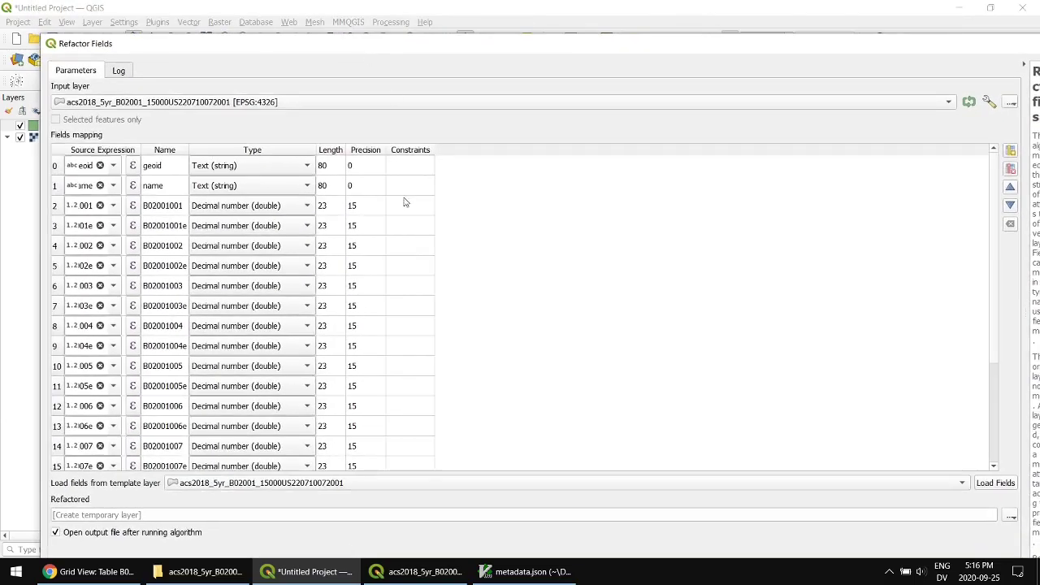
double_click(169, 209)
type("total")
key("Return")
double_click(168, 247)
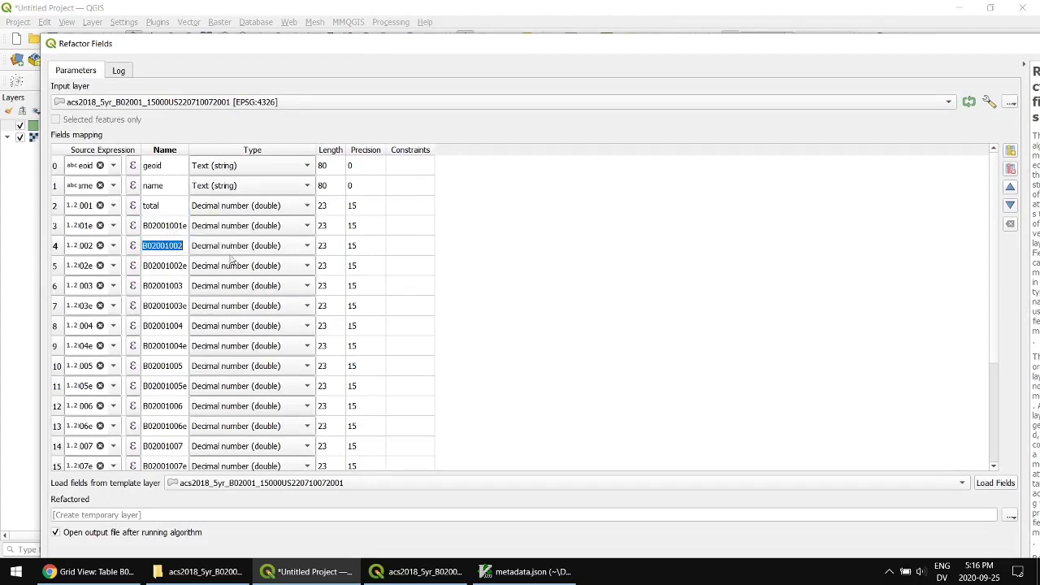
type("w")
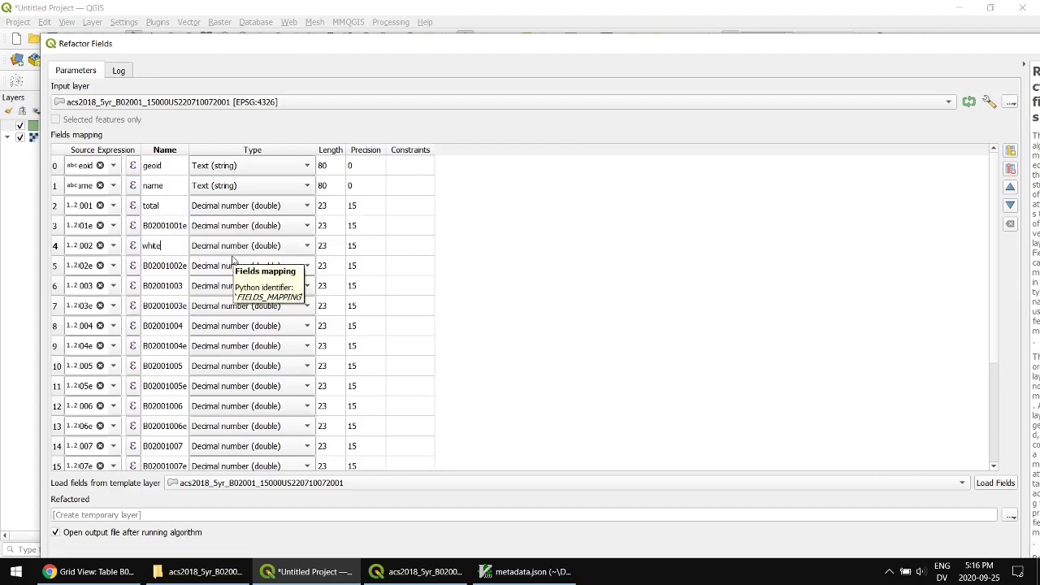
type("hite")
Rename B02001003 to black and, after checking metadata.json, B02001004 to amerind.
double_click(182, 286)
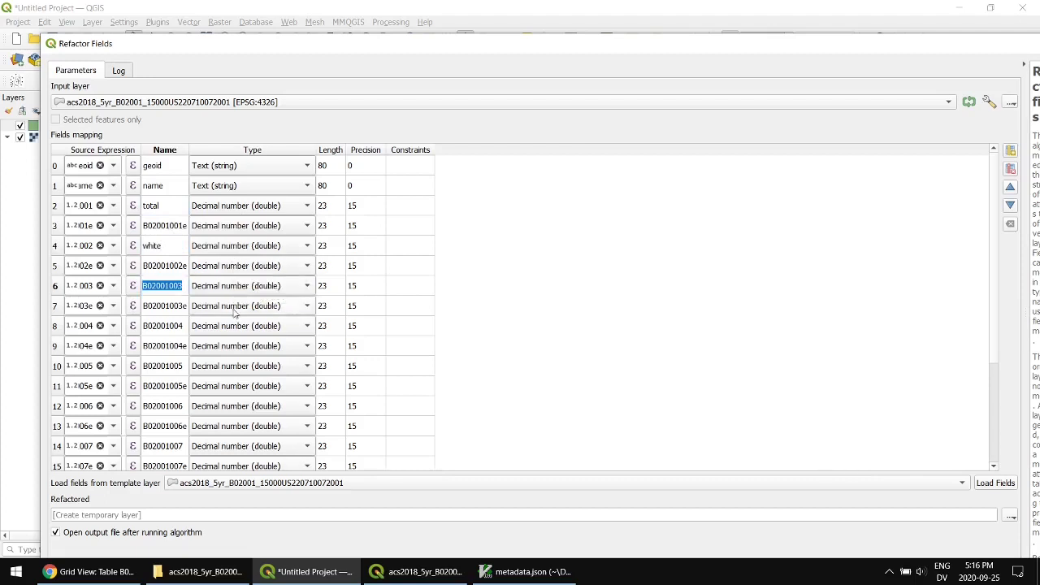
type("black")
double_click(165, 325)
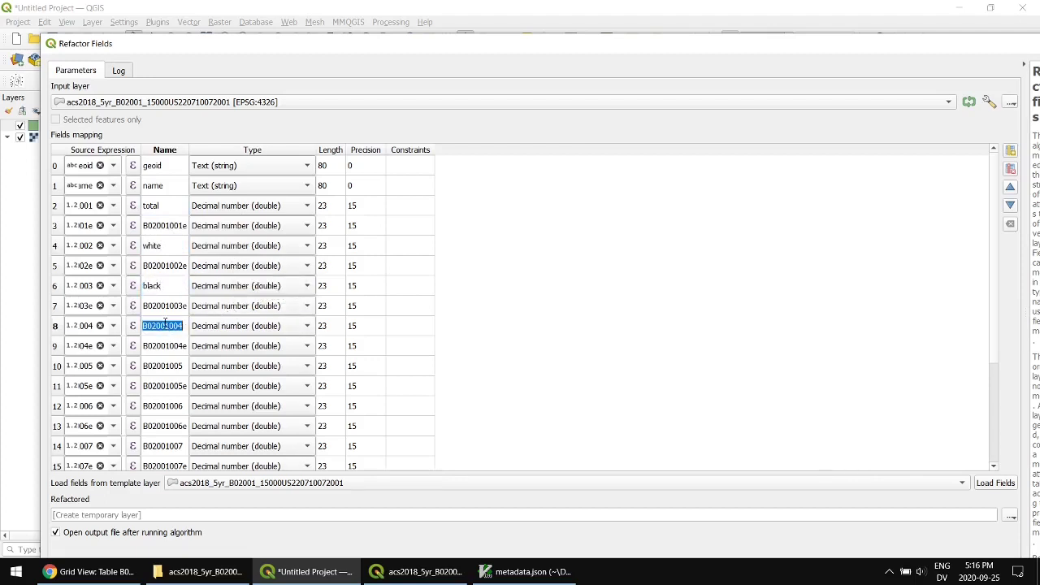
left_click(529, 572)
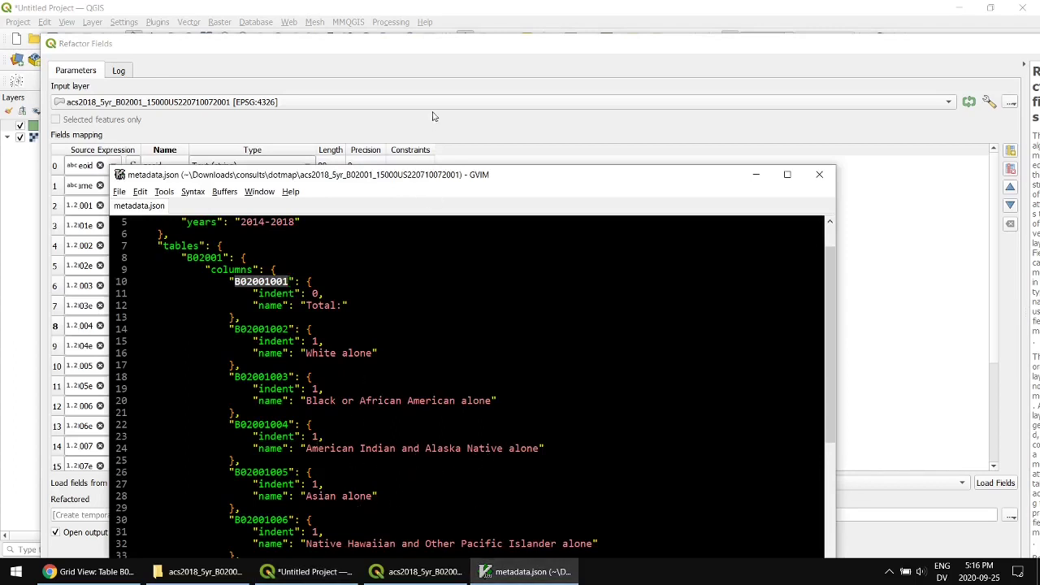
key("alt+Tab")
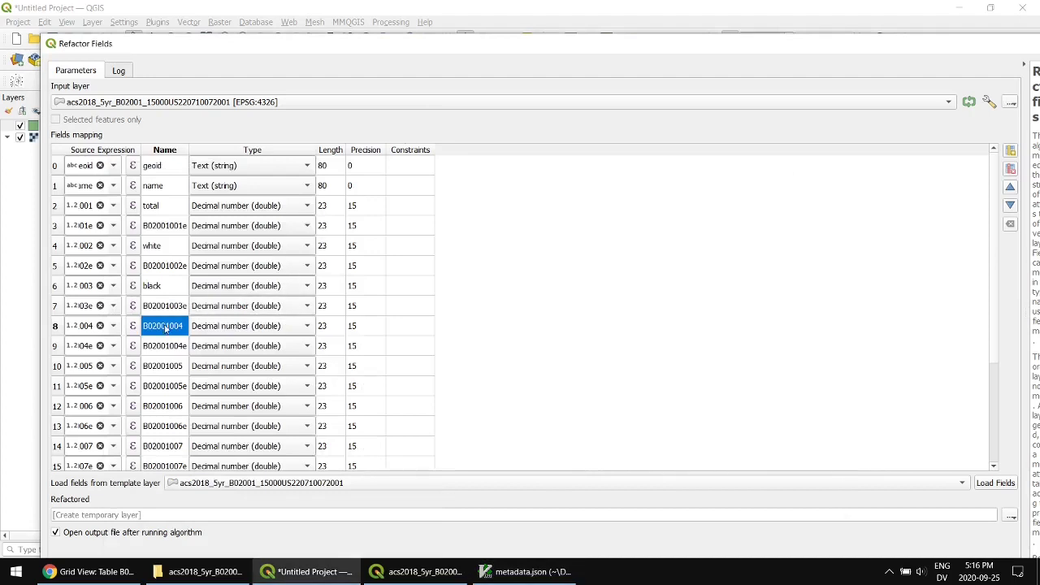
type("a")
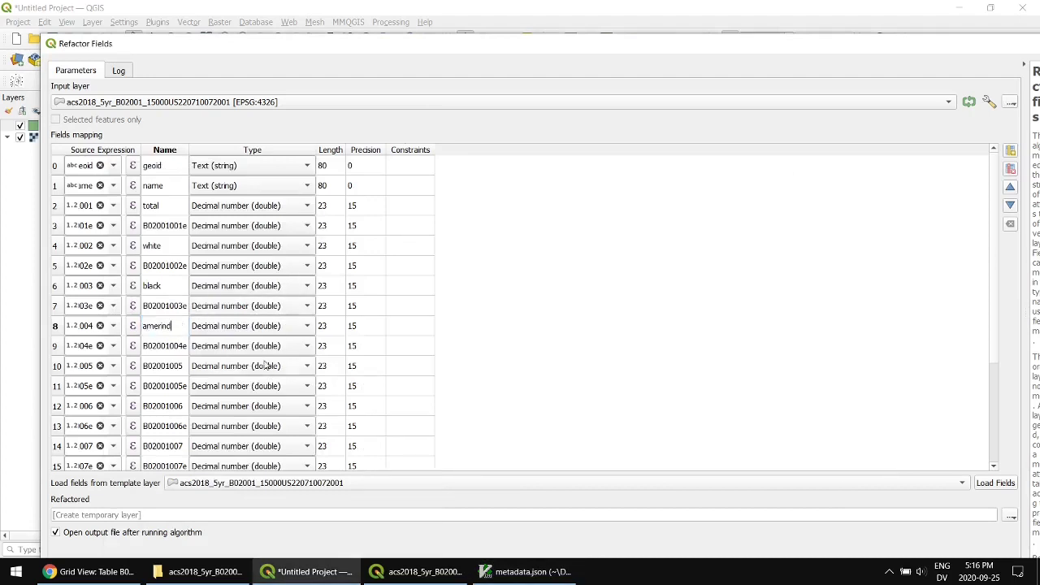
type("merind")
key("Return")
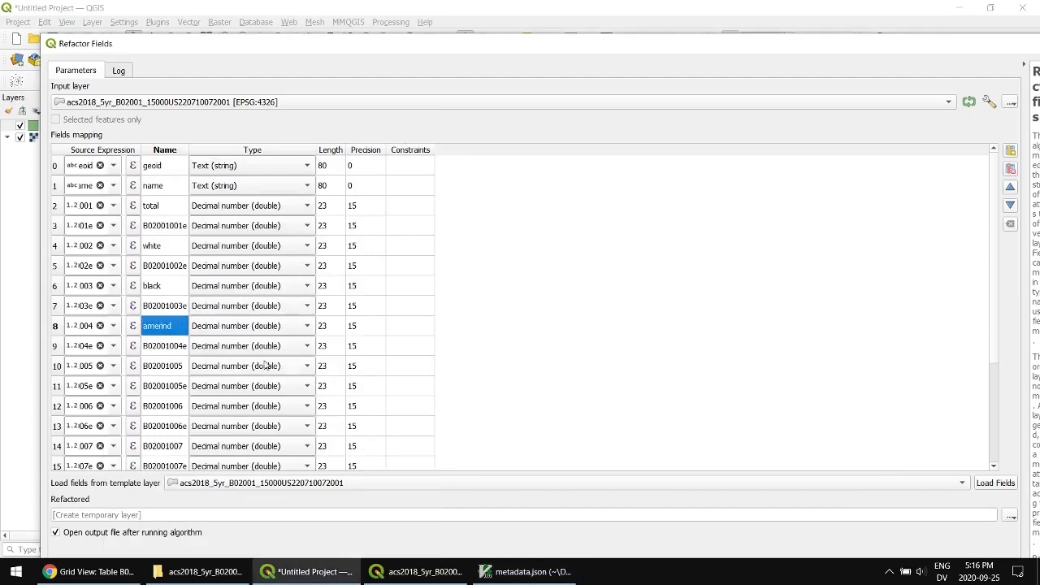
Rename B02001005 to asian, close metadata.json, and select the first unwanted field B02001005e.
double_click(172, 367)
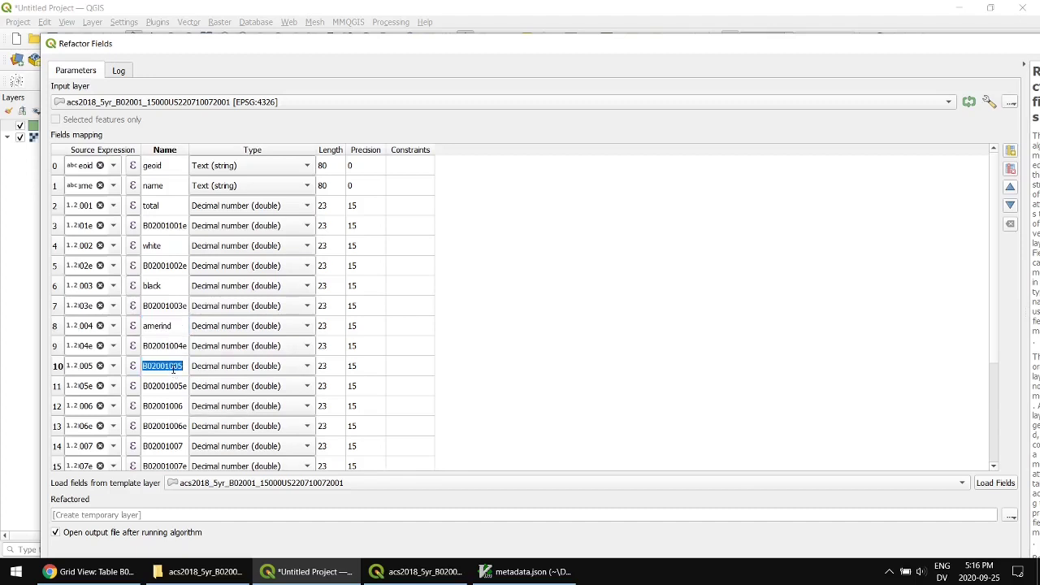
type("asian")
key("Return")
left_click(528, 571)
scroll(368, 495, "down", 3)
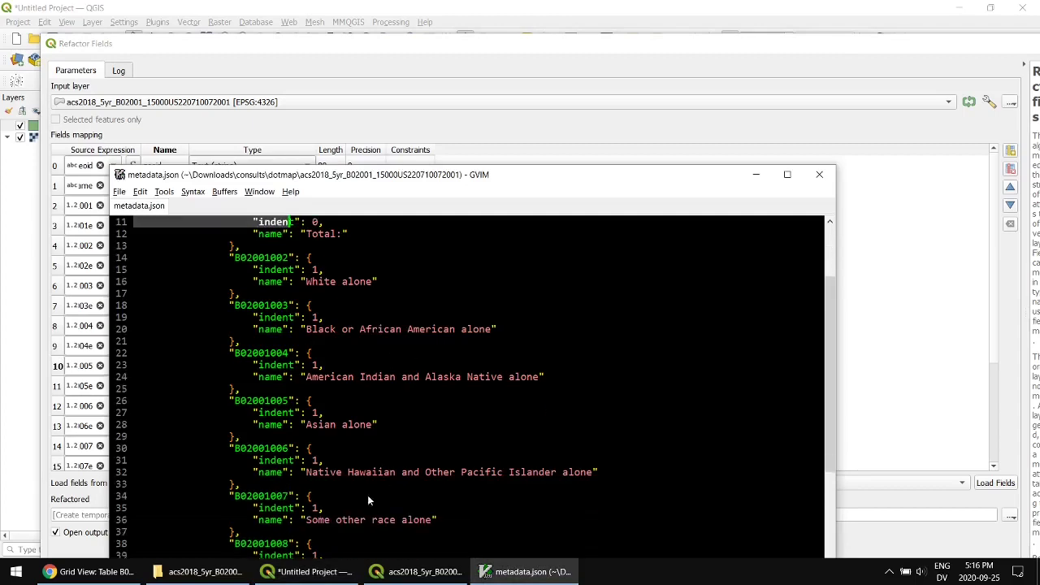
left_click(819, 174)
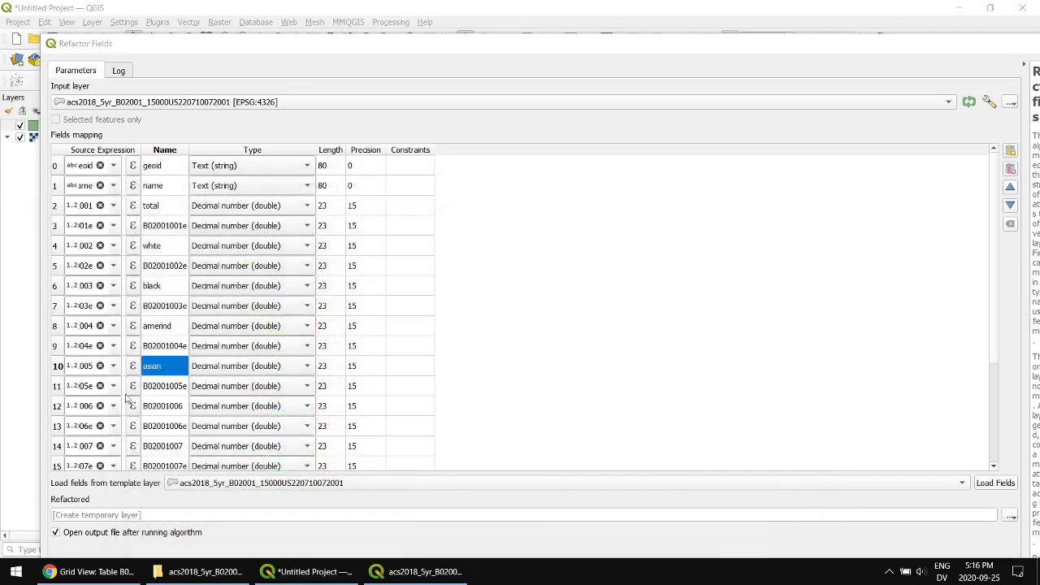
left_click(60, 389)
Delete the remaining unwanted fields and the B02001001e–B02001004e margin-of-error fields, leaving seven fields.
scroll(61, 389, "down", 2)
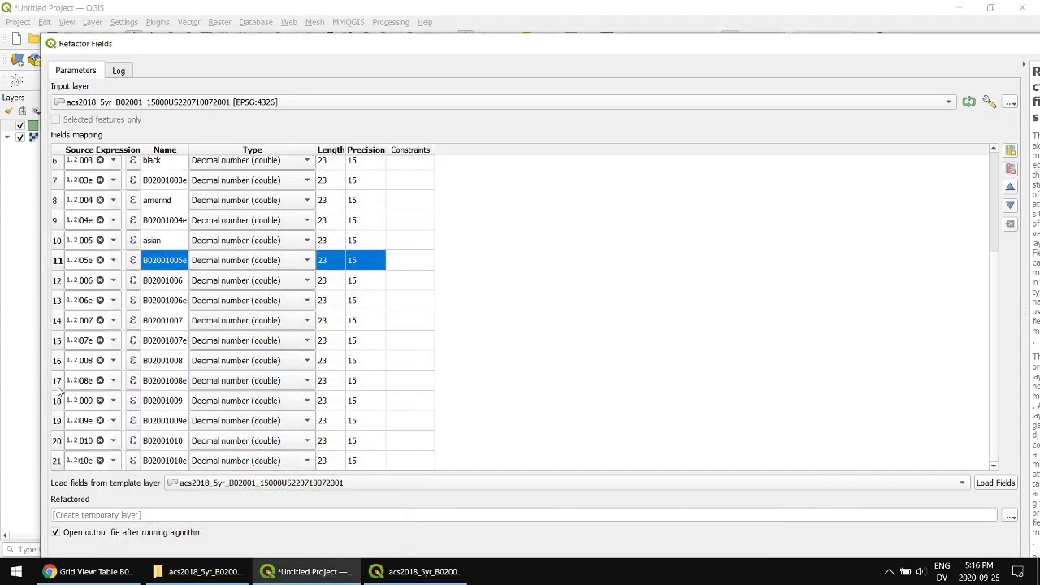
left_click(57, 461, "shift")
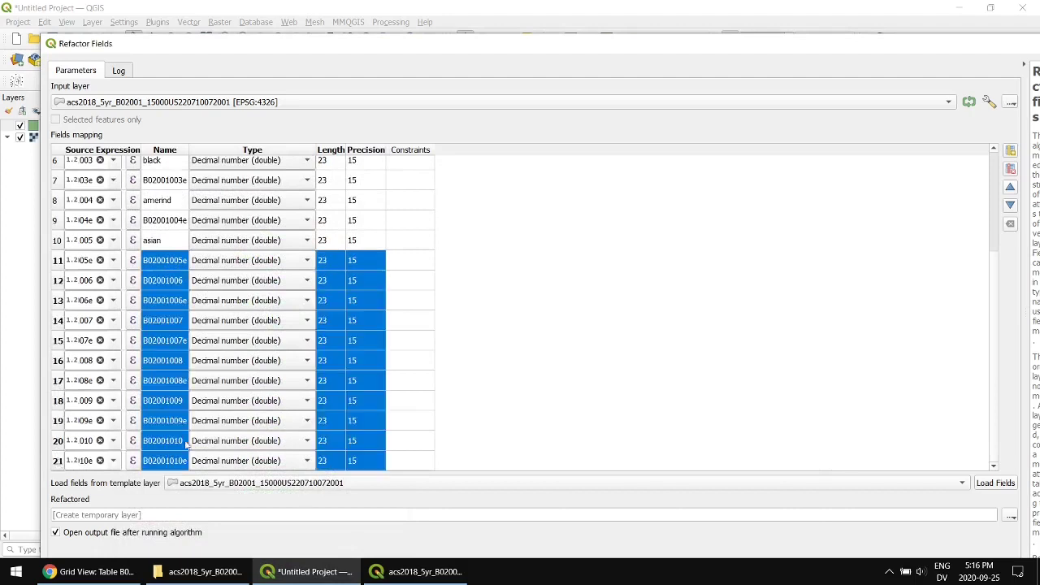
left_click(1011, 169)
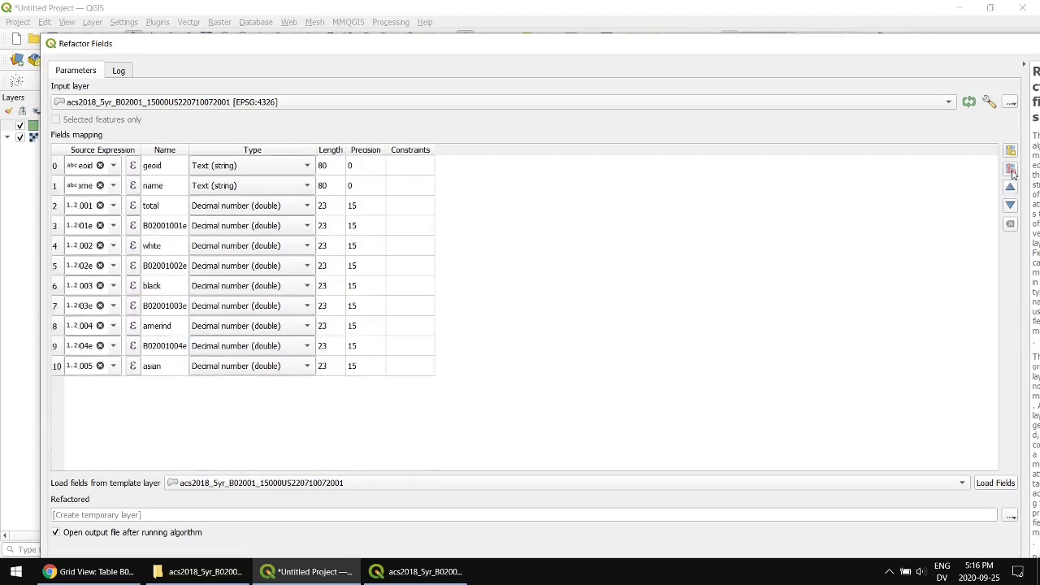
left_click(56, 347)
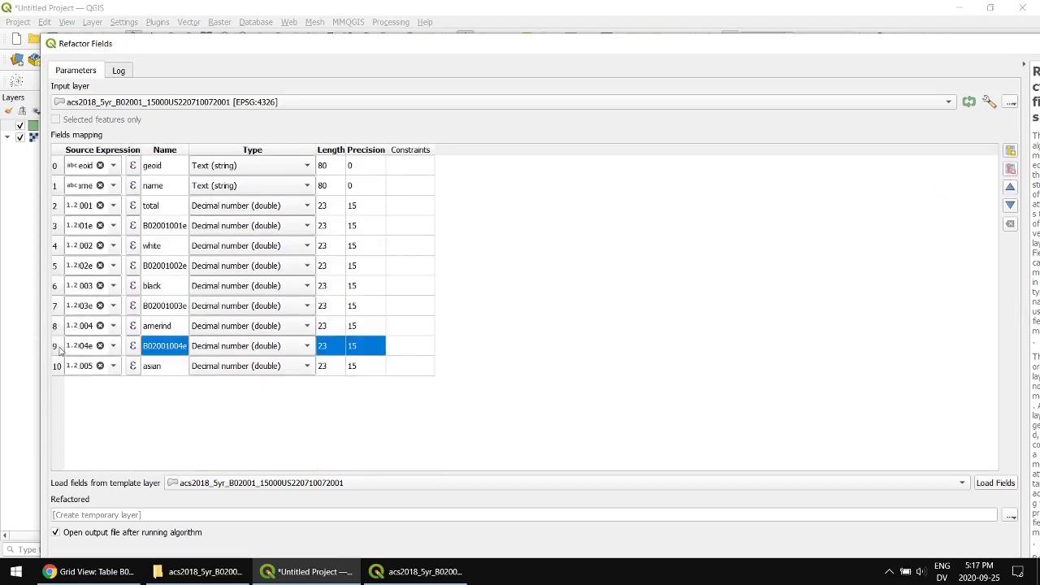
left_click(56, 307, "ctrl")
left_click(55, 267, "ctrl")
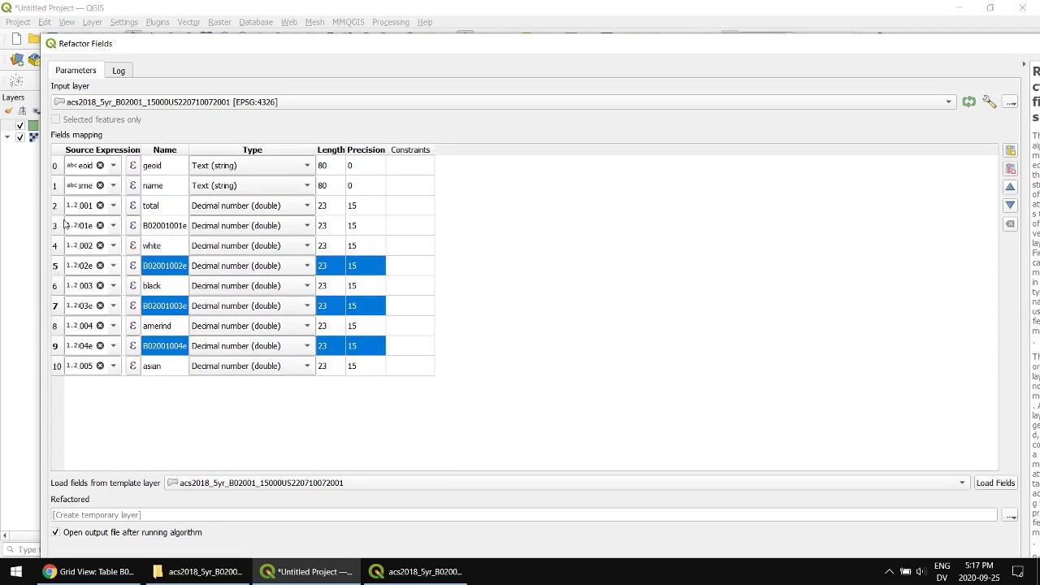
left_click(55, 227, "ctrl")
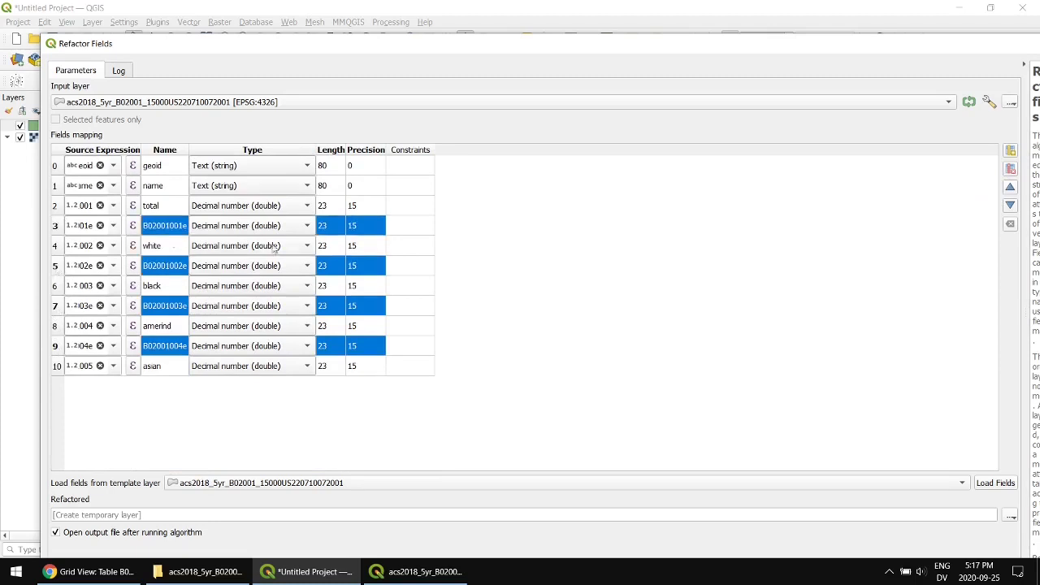
left_click(1011, 170)
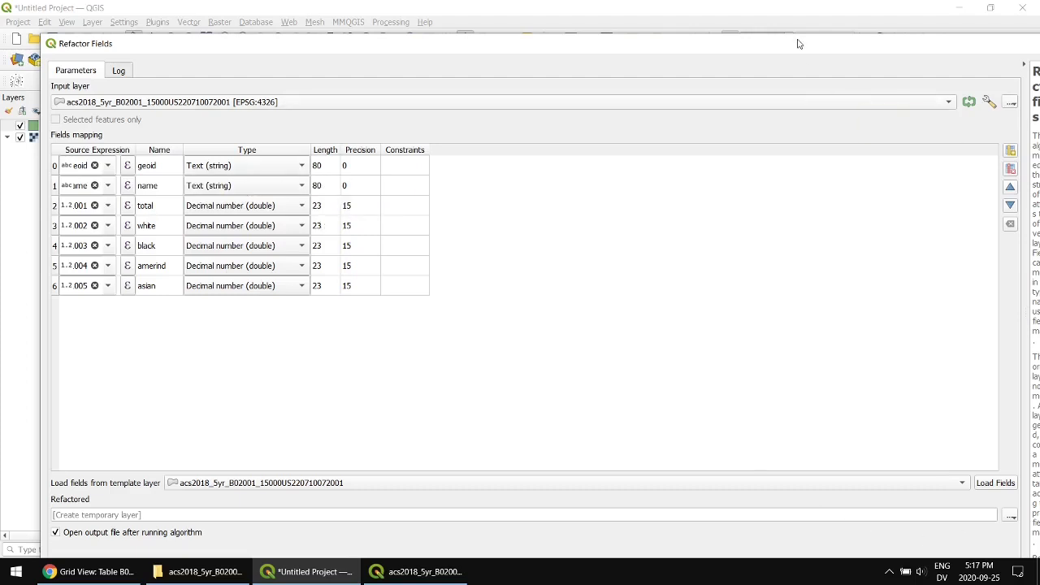
Run the field refactoring to create the Refactored layer, then close the dialog.
mouse_move(799, 44)
left_mouse_down()
mouse_move(799, 107)
mouse_move(792, 37)
left_mouse_up()
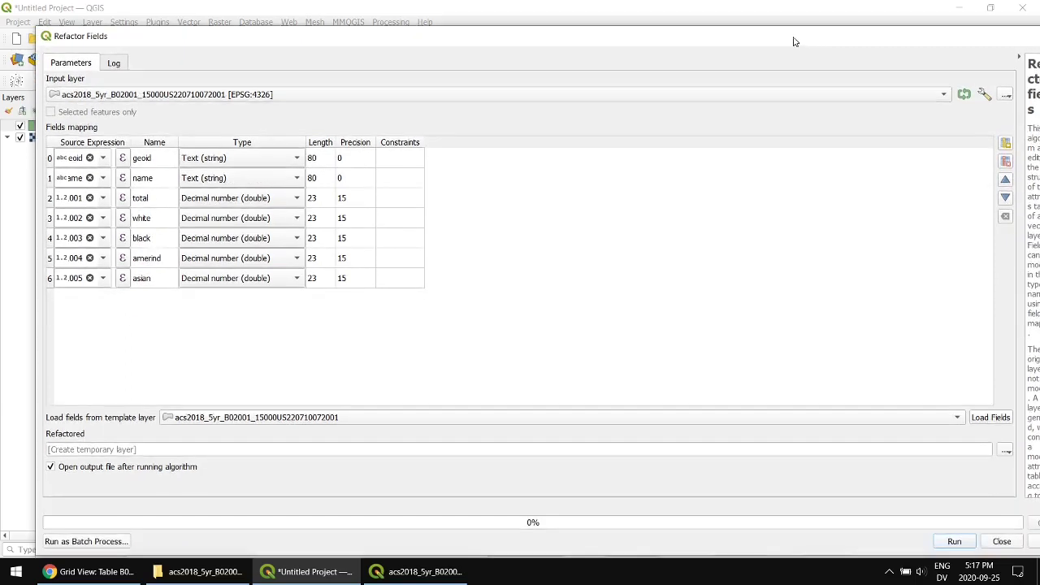
left_click(150, 445)
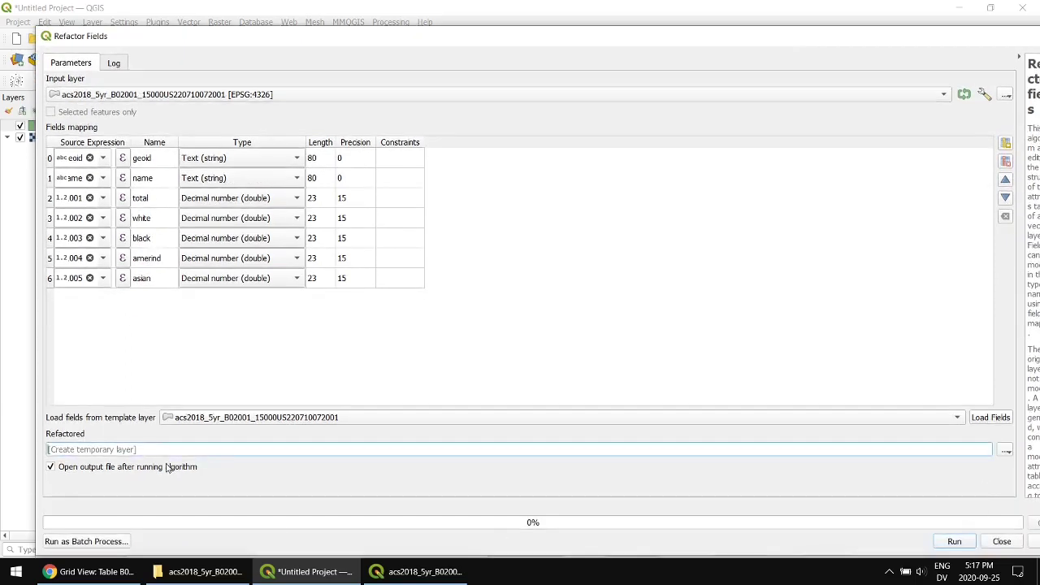
left_click(955, 542)
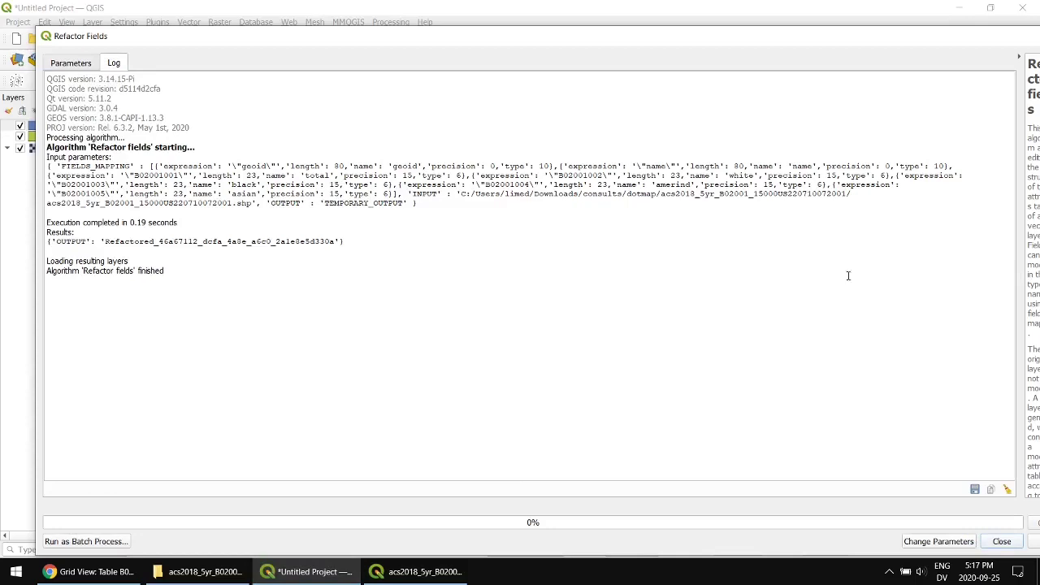
left_click(1005, 545)
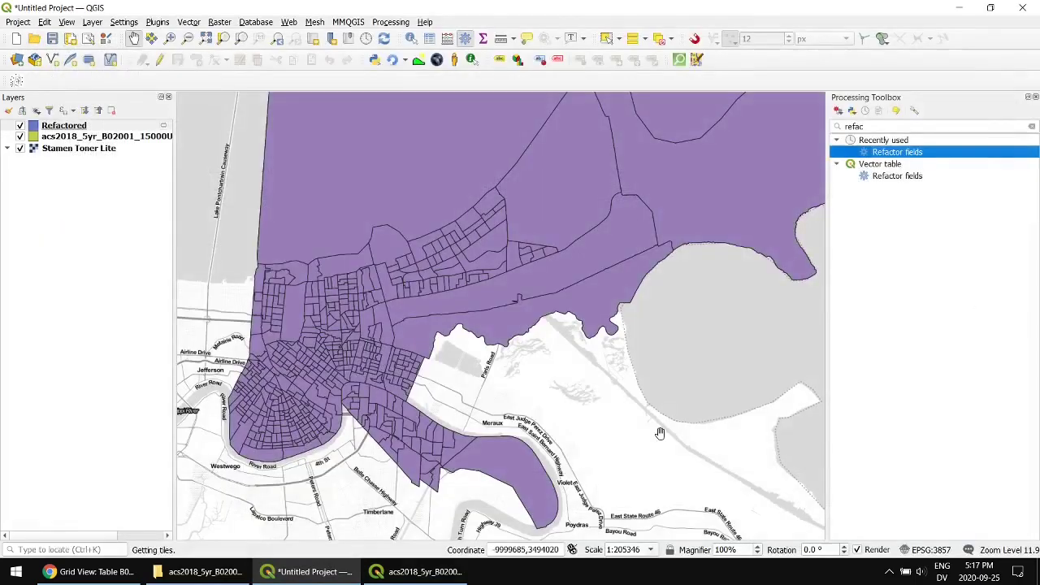
Hide the acs2018 block-group layer and check the Refactored layer's attribute table.
left_click(19, 136)
right_click(80, 126)
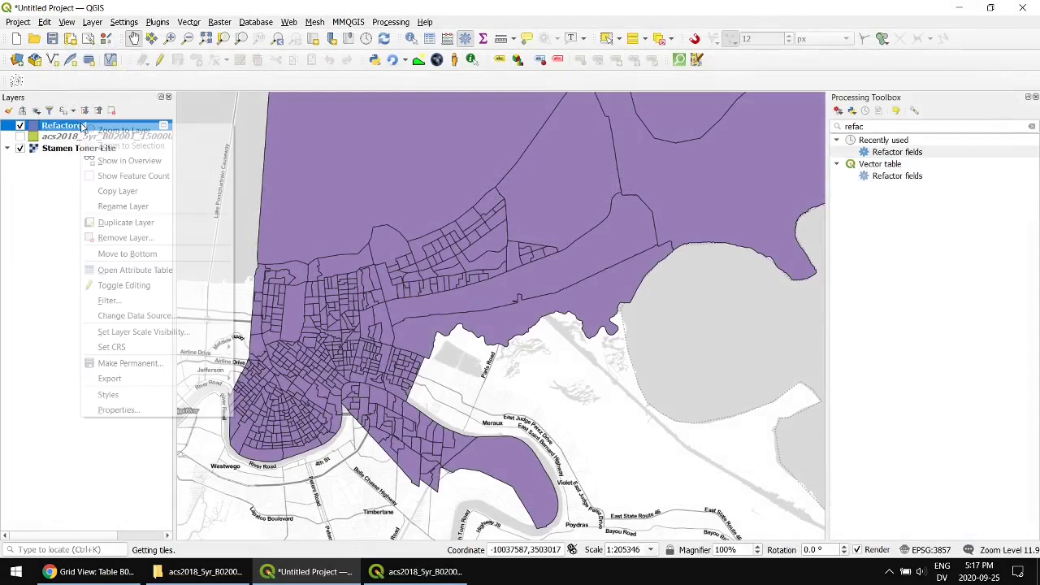
left_click(148, 269)
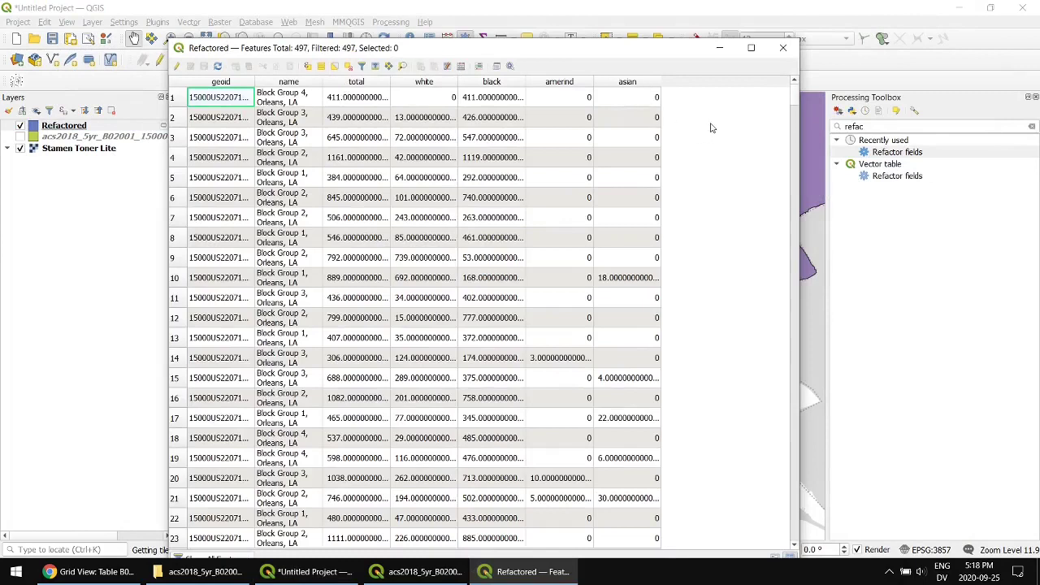
left_click(784, 51)
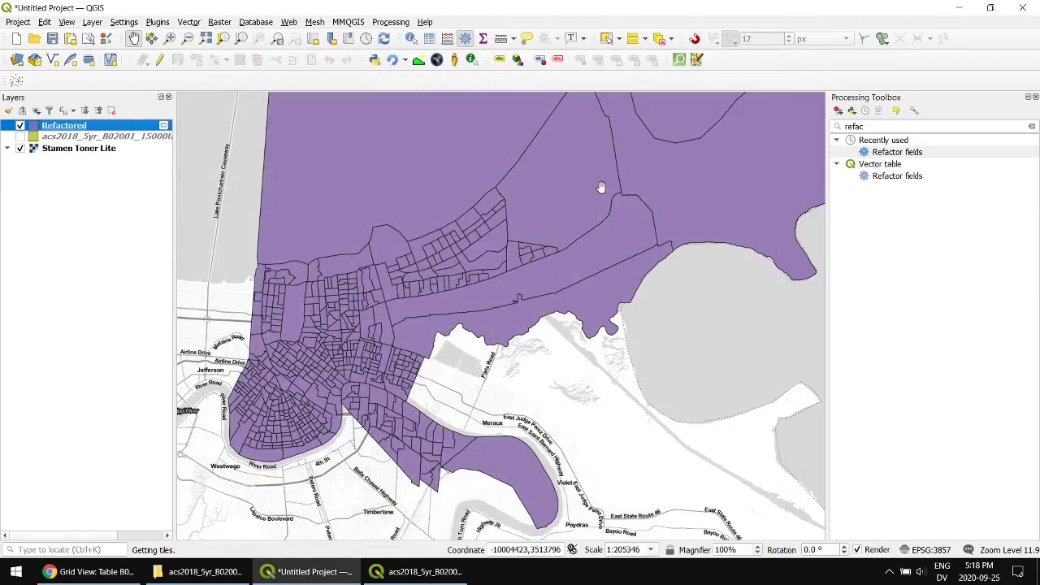
In Layer Styling for Refactored, keep Single symbol and bring up the Simple fill's symbol layer types.
left_click(8, 112)
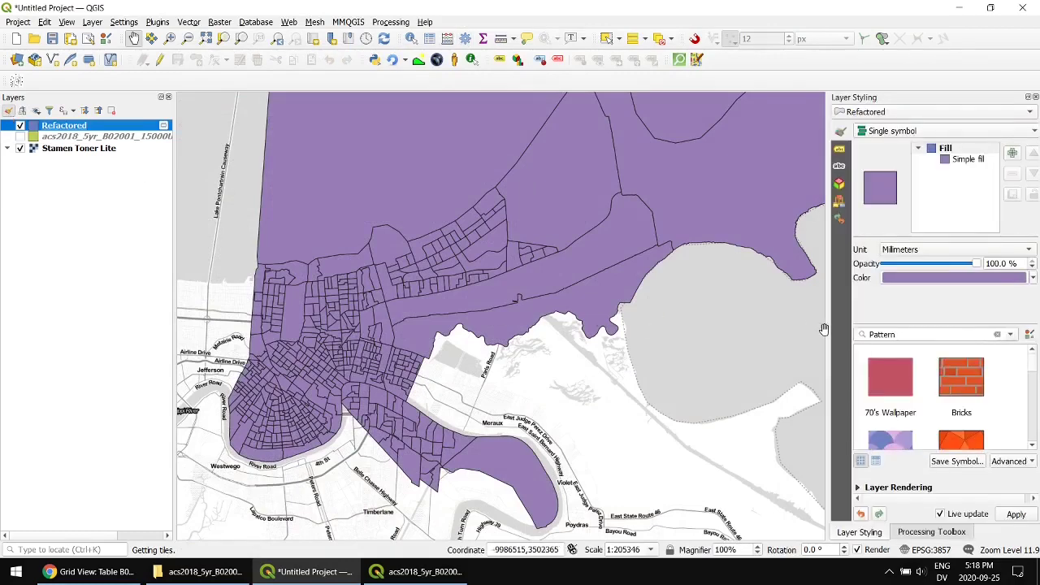
left_click_drag(826, 331, 737, 325)
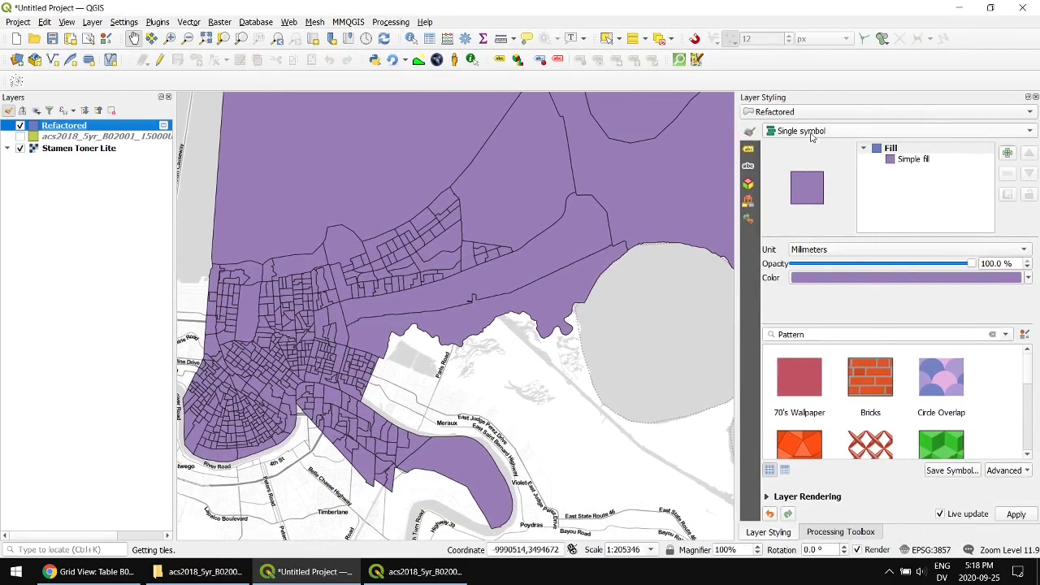
left_click(815, 132)
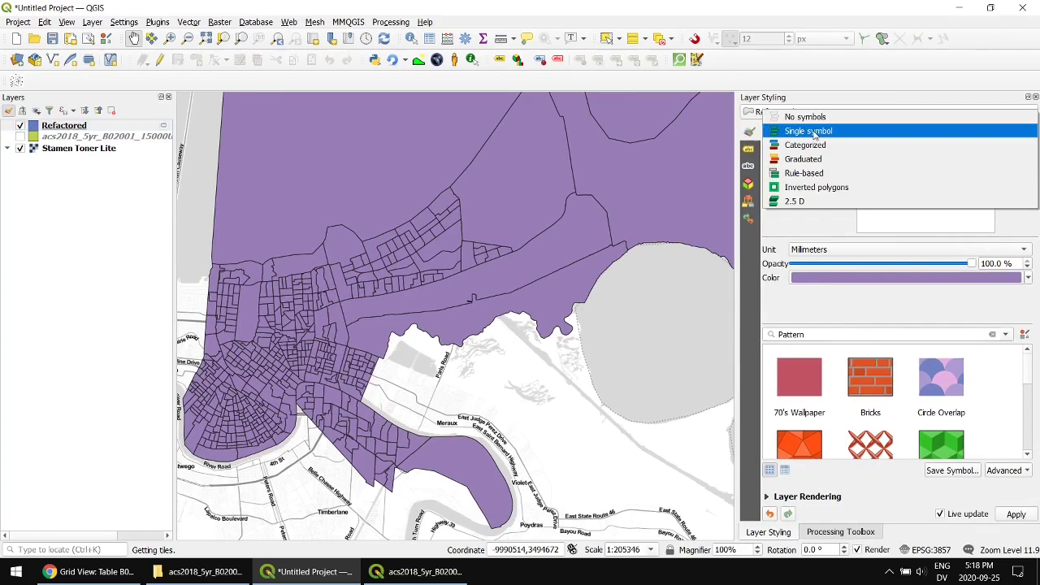
left_click(815, 133)
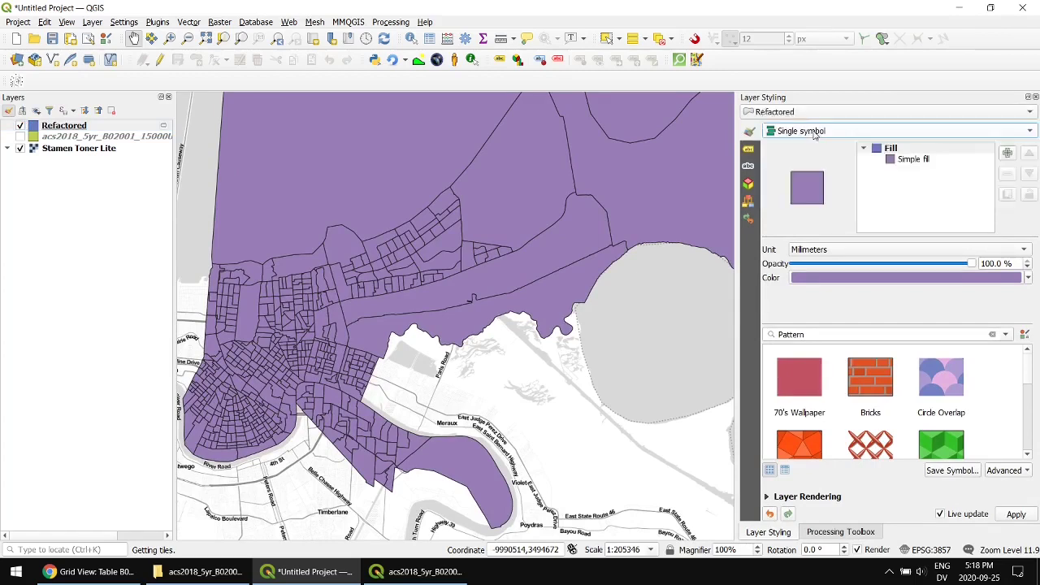
left_click(914, 160)
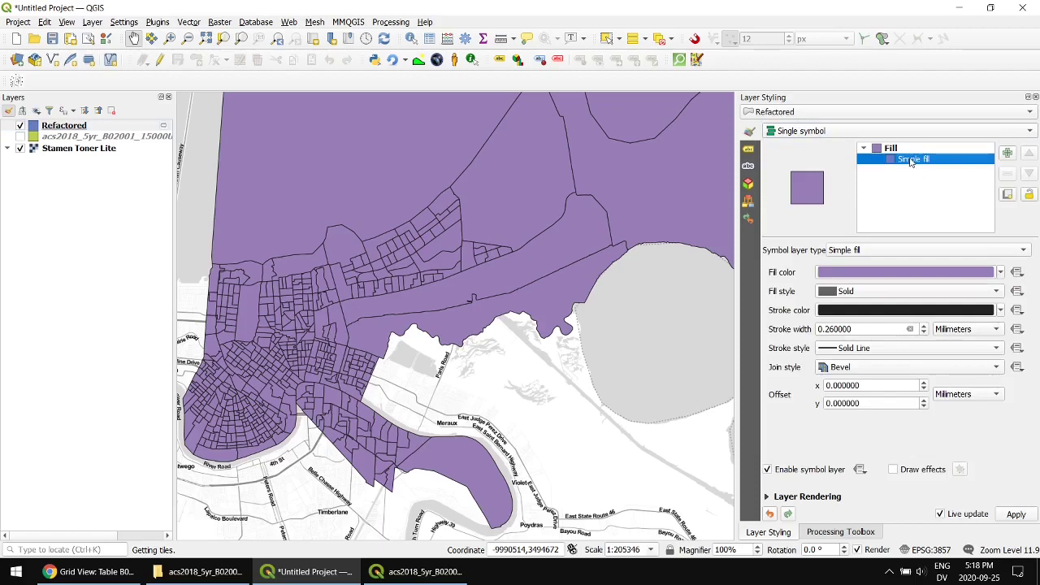
left_click(884, 249)
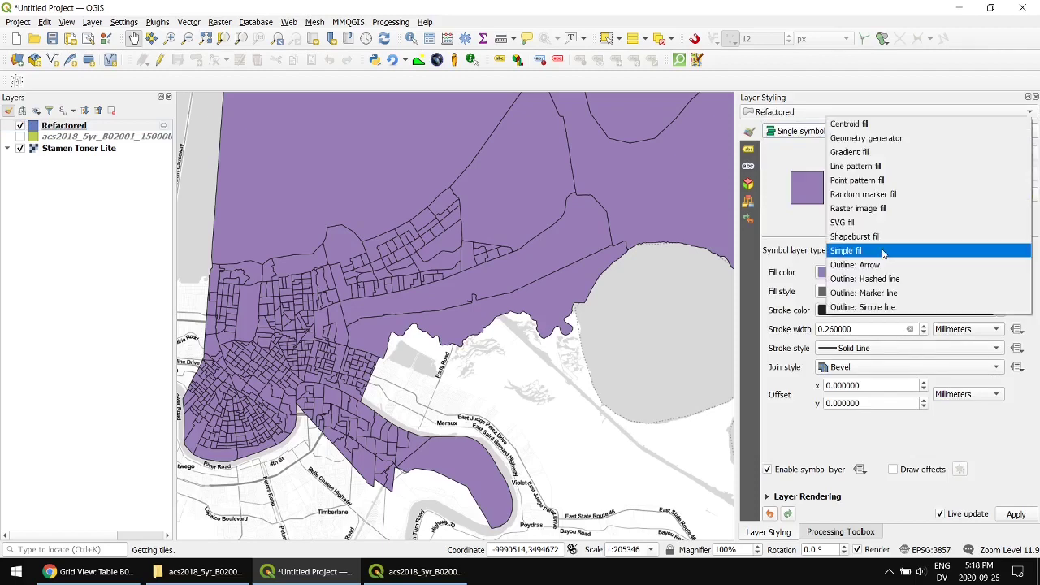
Change the symbol layer type to Random marker fill.
left_click(883, 195)
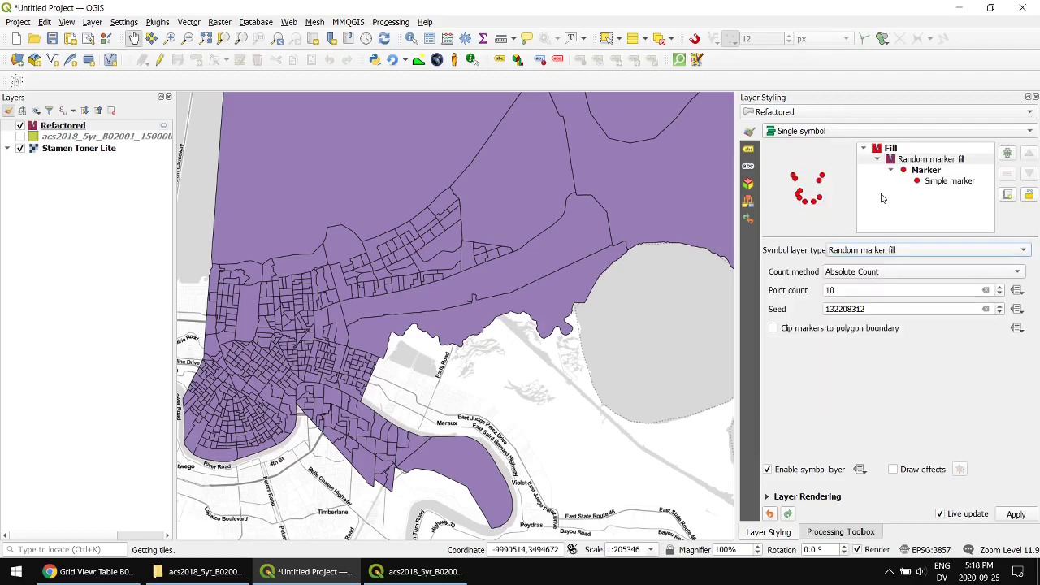
scroll(222, 412, "up", 1)
scroll(223, 412, "up", 2)
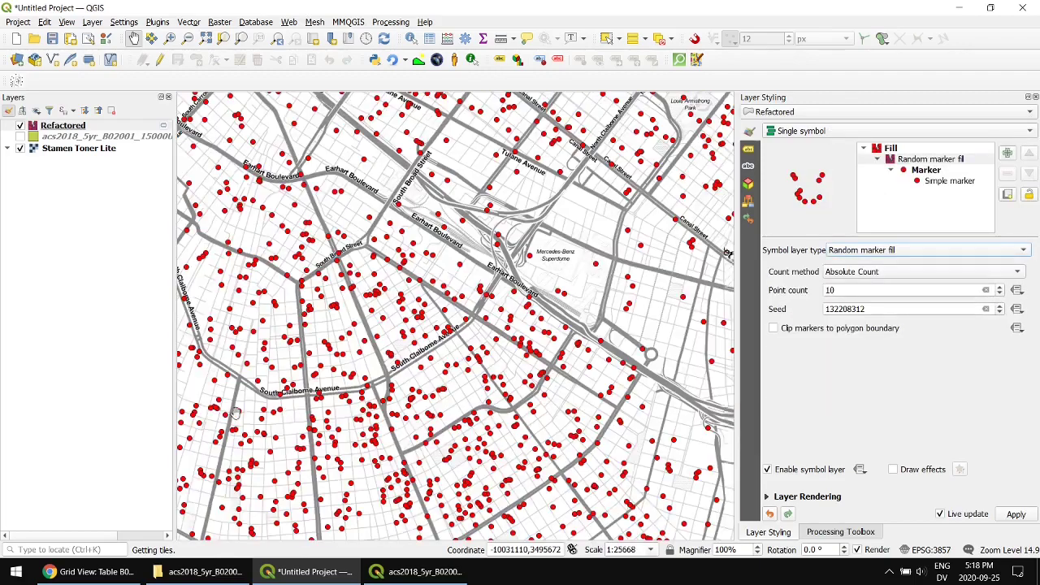
scroll(417, 245, "up", 1)
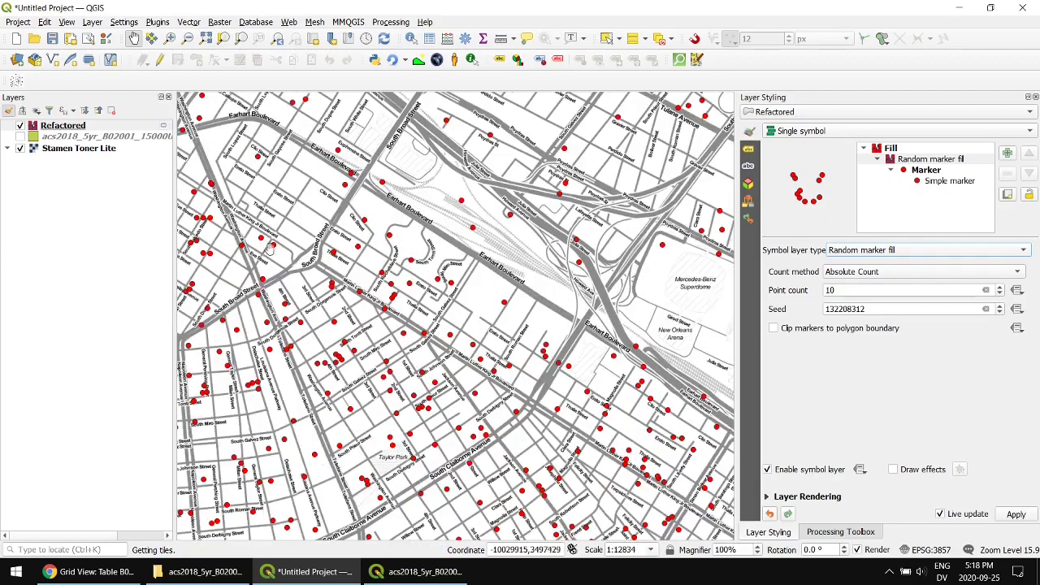
scroll(491, 356, "down", 1)
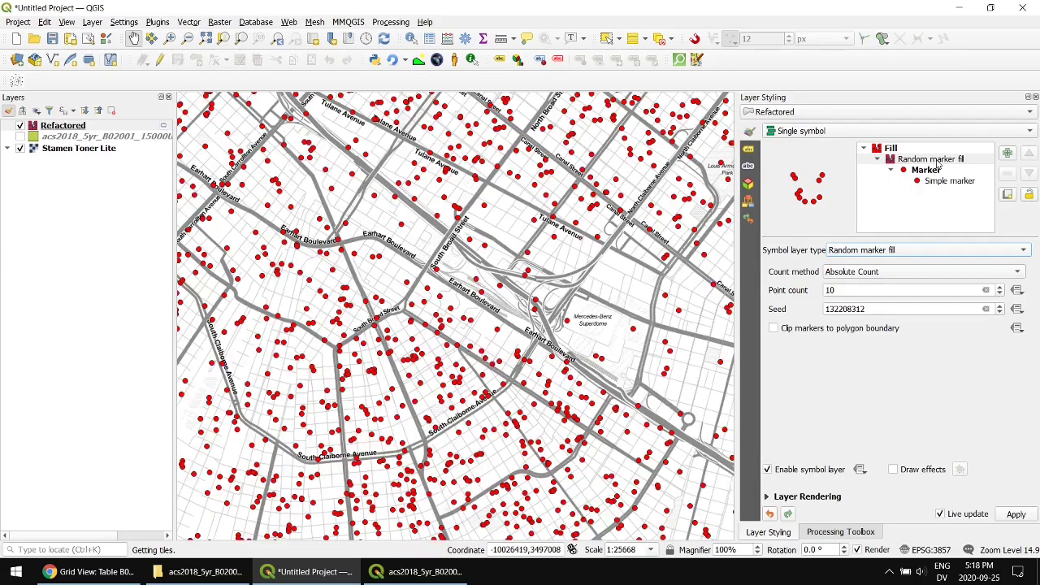
Add a Simple fill symbol layer and move it below the random dots.
left_click(1007, 154)
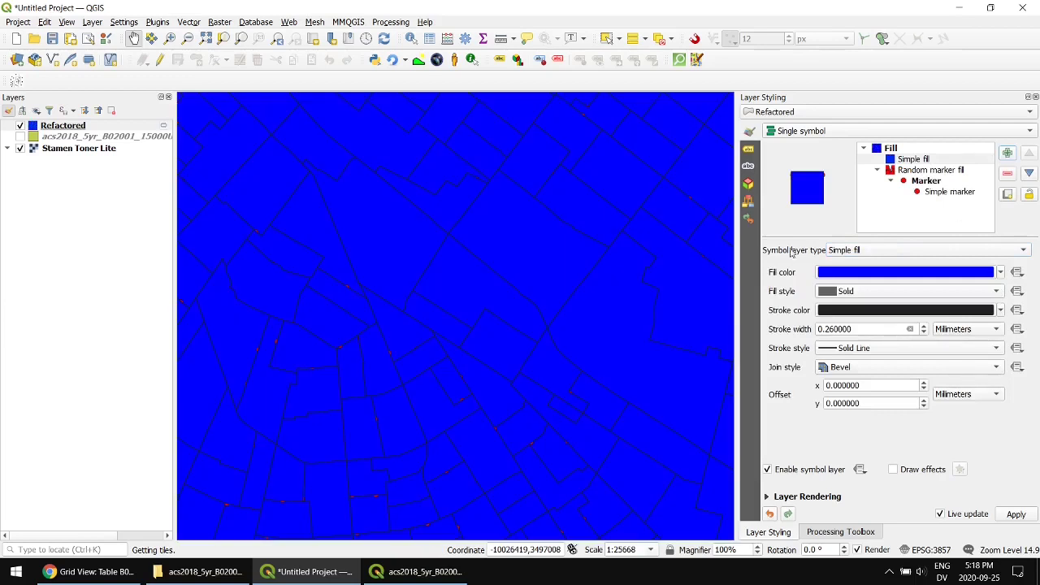
left_click(916, 160)
left_click(948, 192)
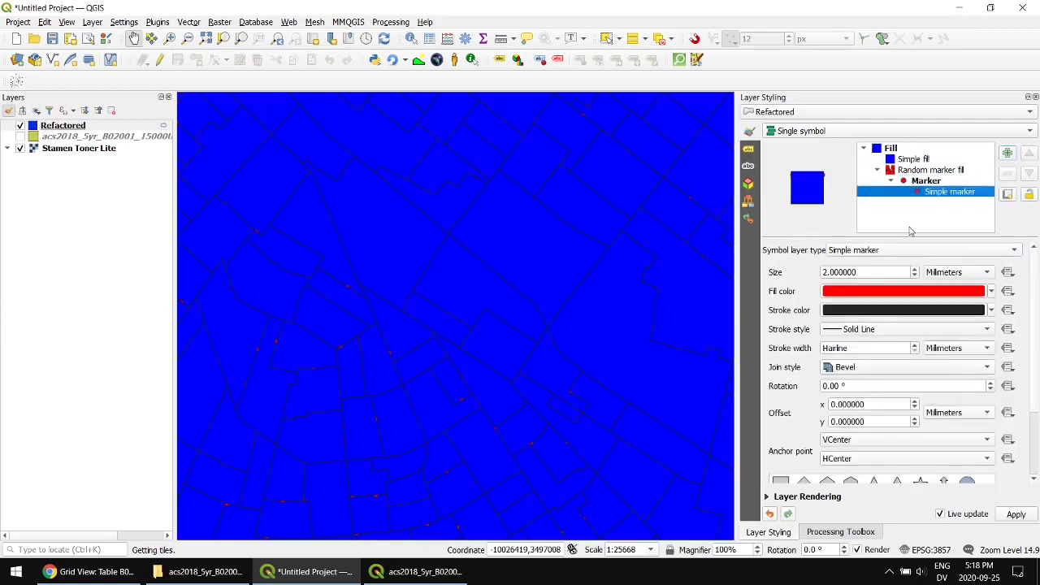
left_click(906, 180)
left_click(906, 192)
left_click(907, 170)
left_click(910, 159)
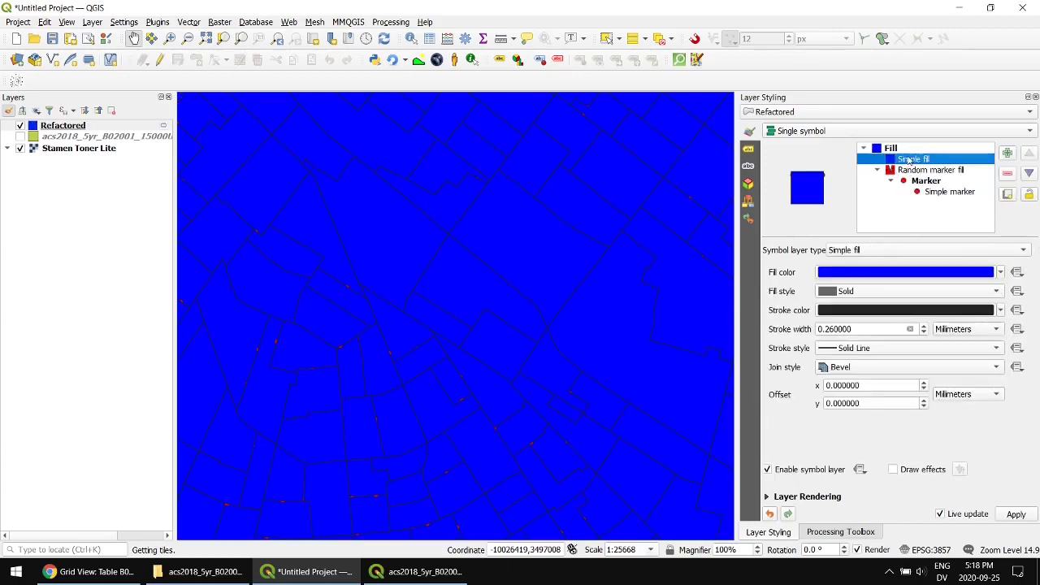
left_click(1029, 173)
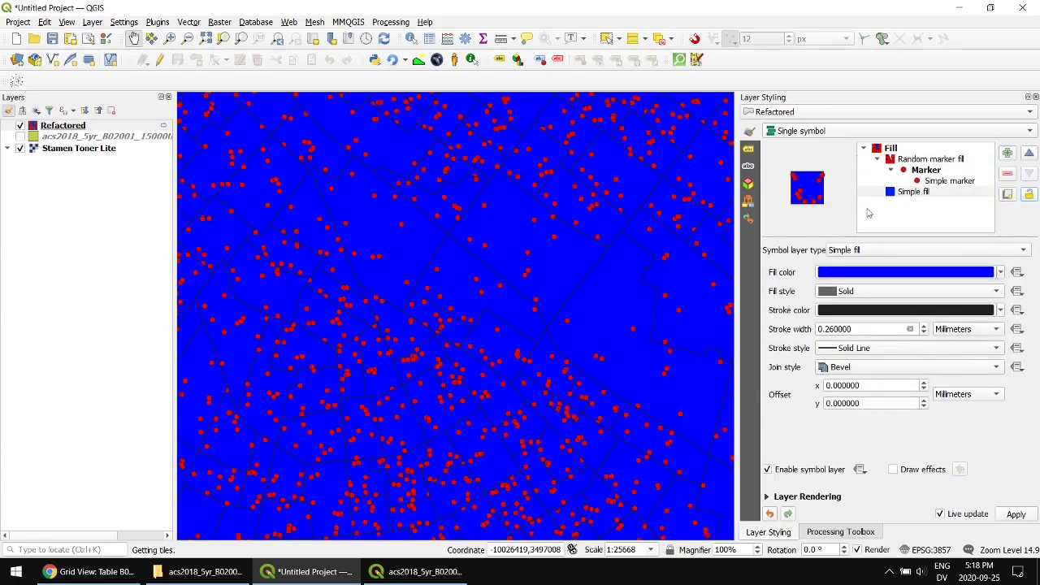
Set the simple fill to No Brush with a stroke width of 2.
left_click(860, 293)
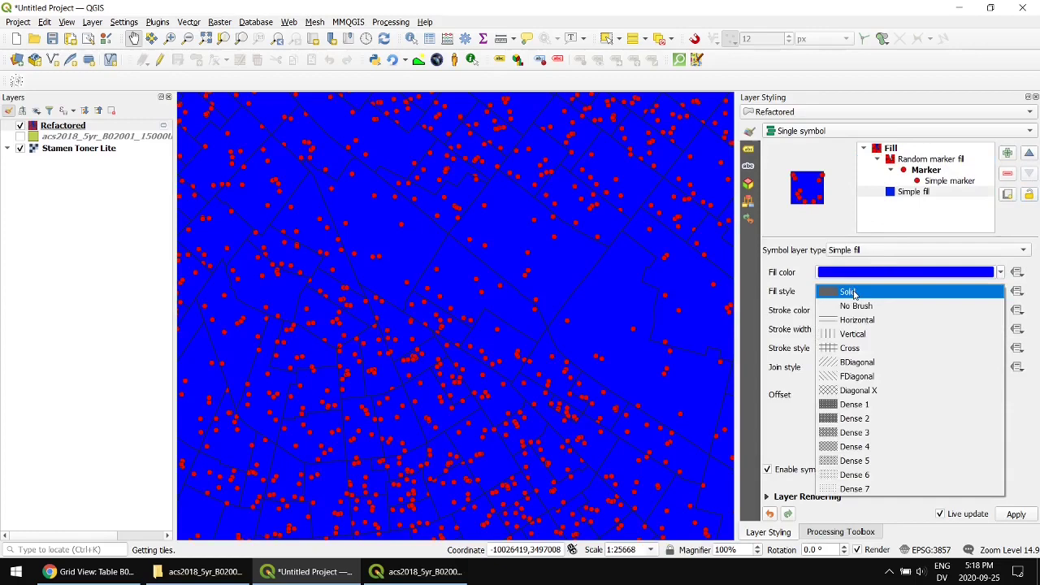
left_click(858, 305)
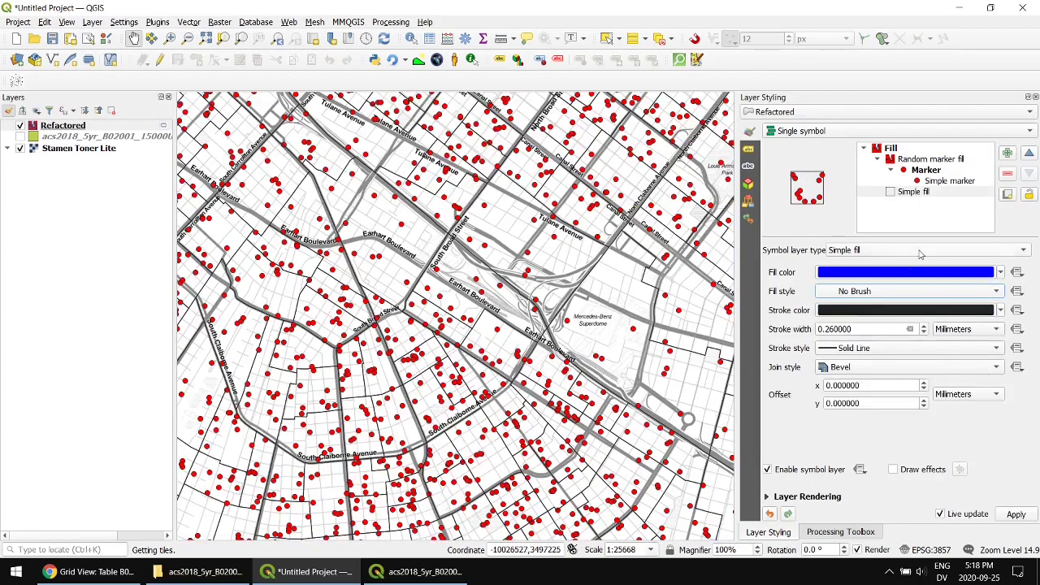
double_click(854, 329)
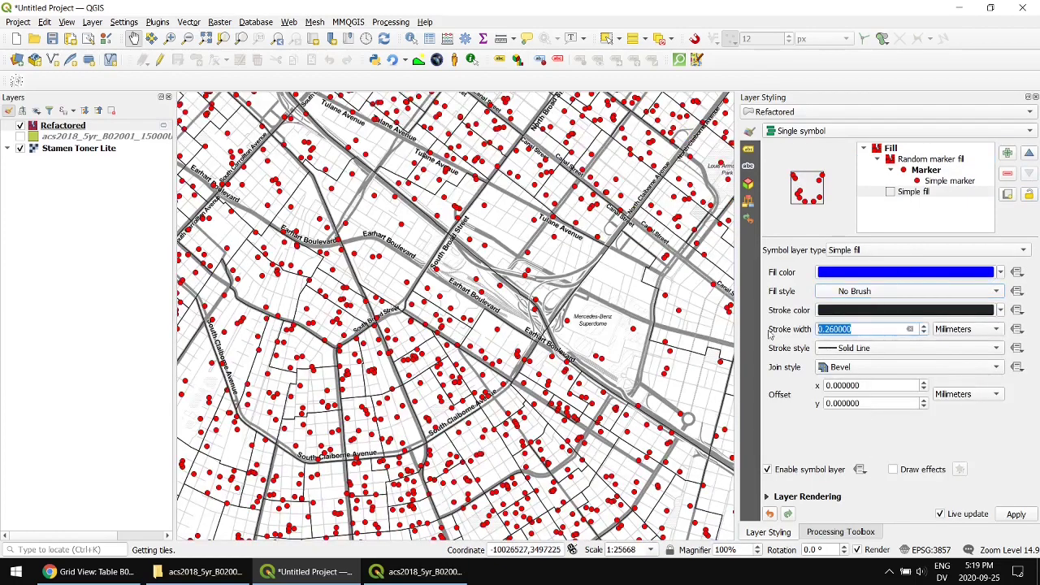
type("2")
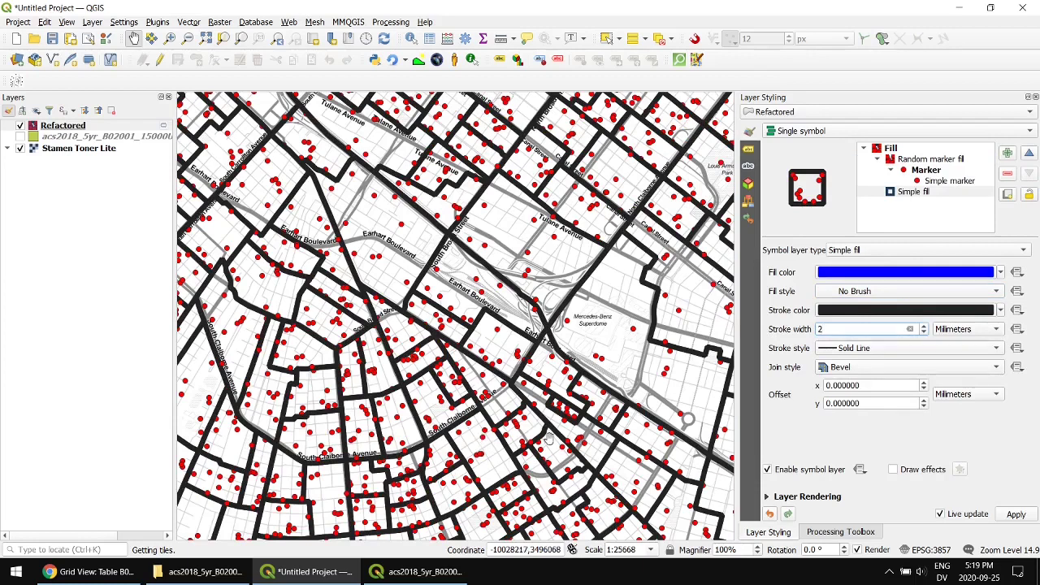
left_click(934, 162)
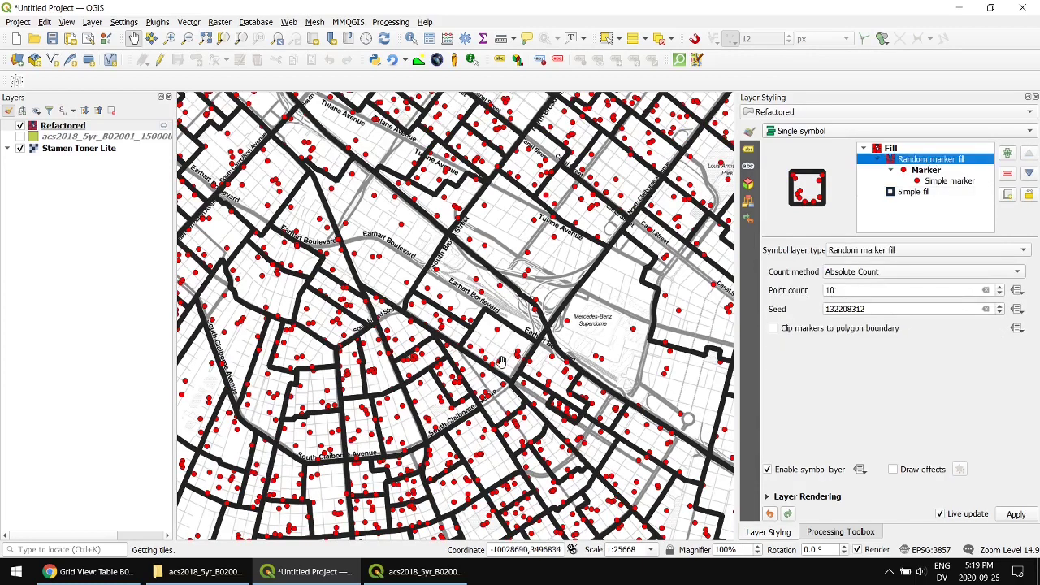
scroll(494, 353, "up", 1)
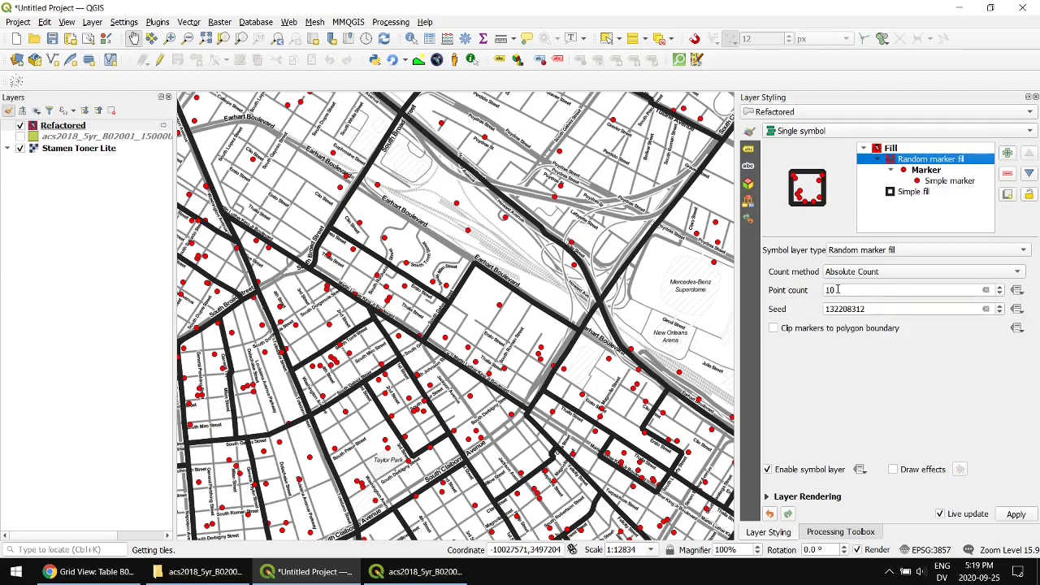
Set the point count data-defined override to the expression "total".
left_click(1017, 291)
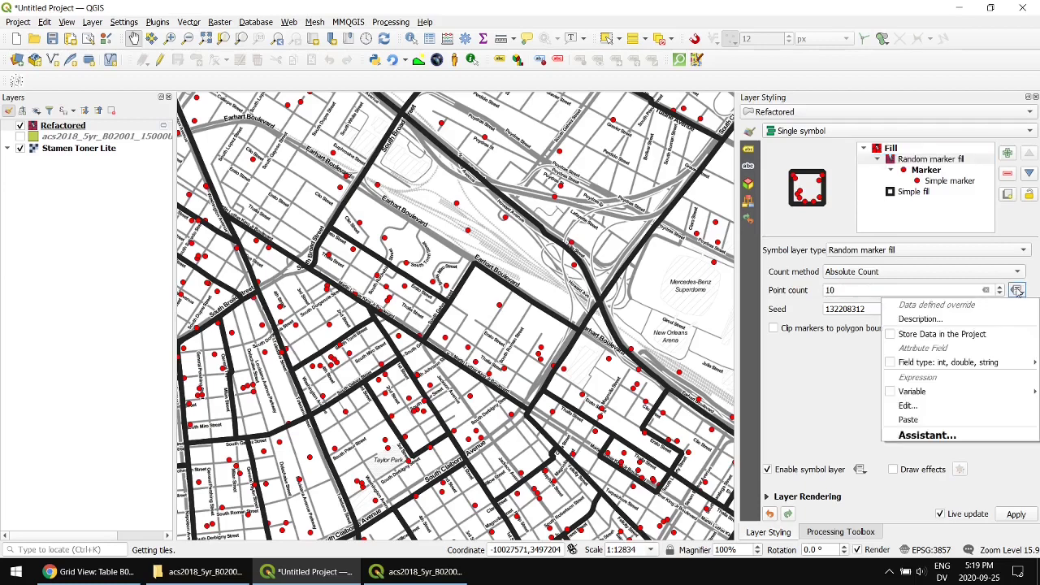
left_click(943, 404)
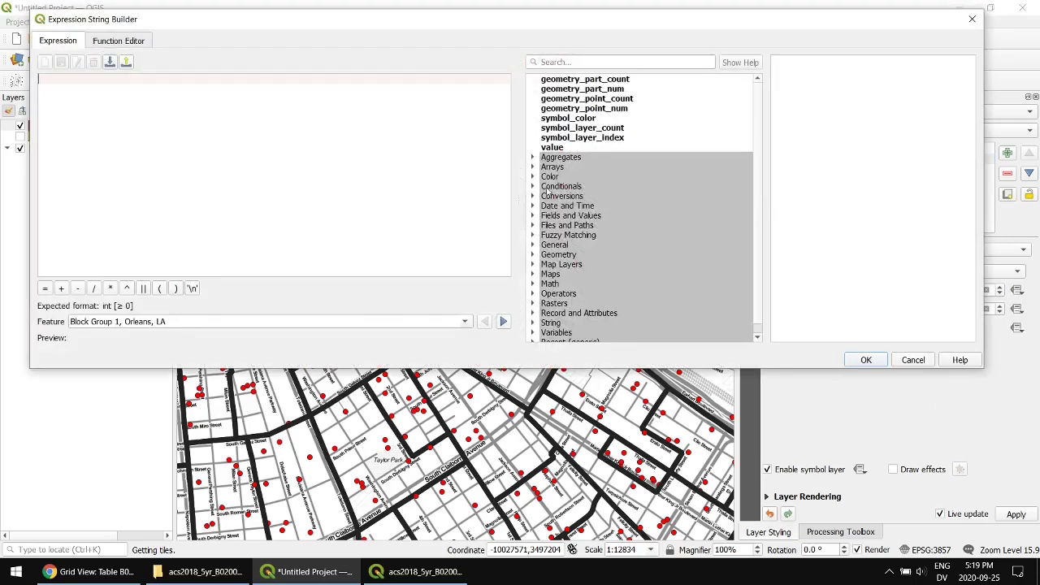
left_click(533, 216)
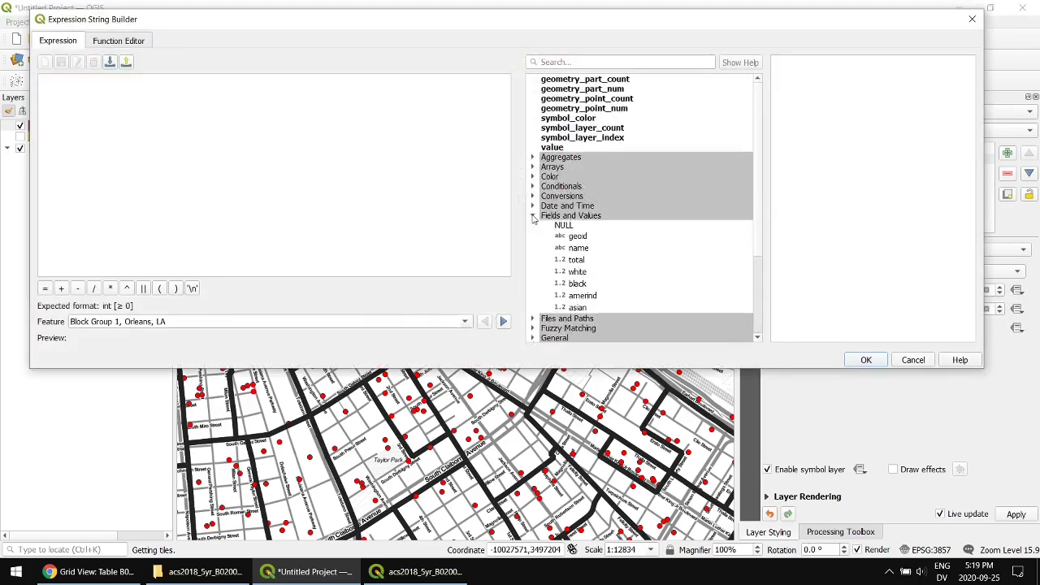
double_click(576, 260)
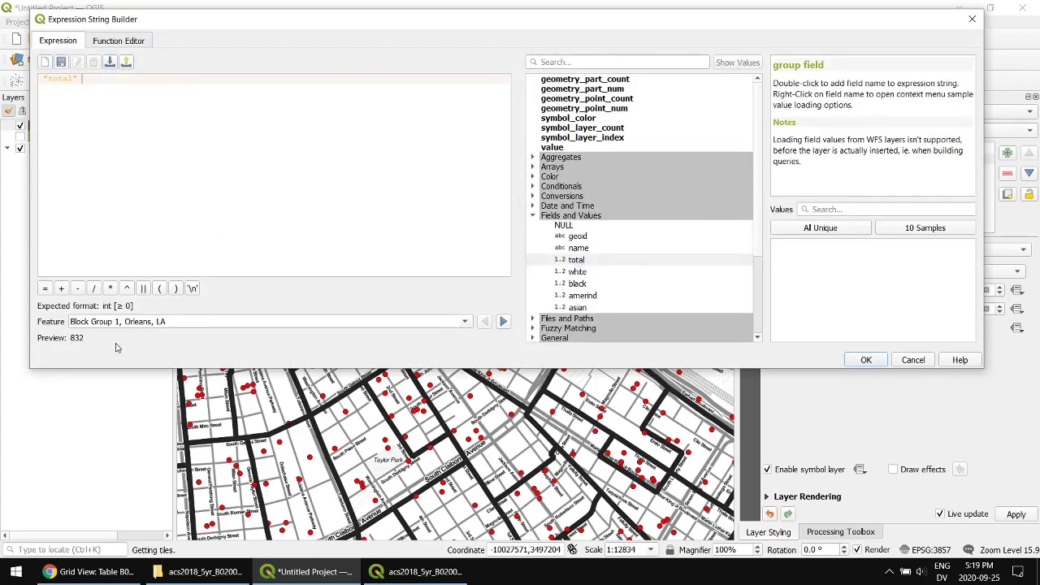
left_click(504, 323)
left_click(866, 360)
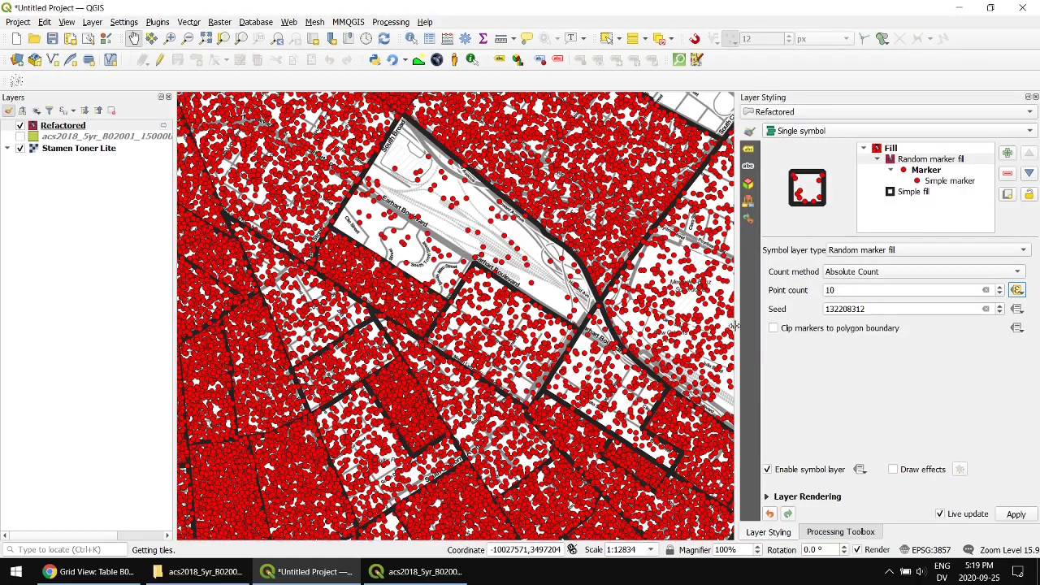
scroll(462, 321, "down", 2)
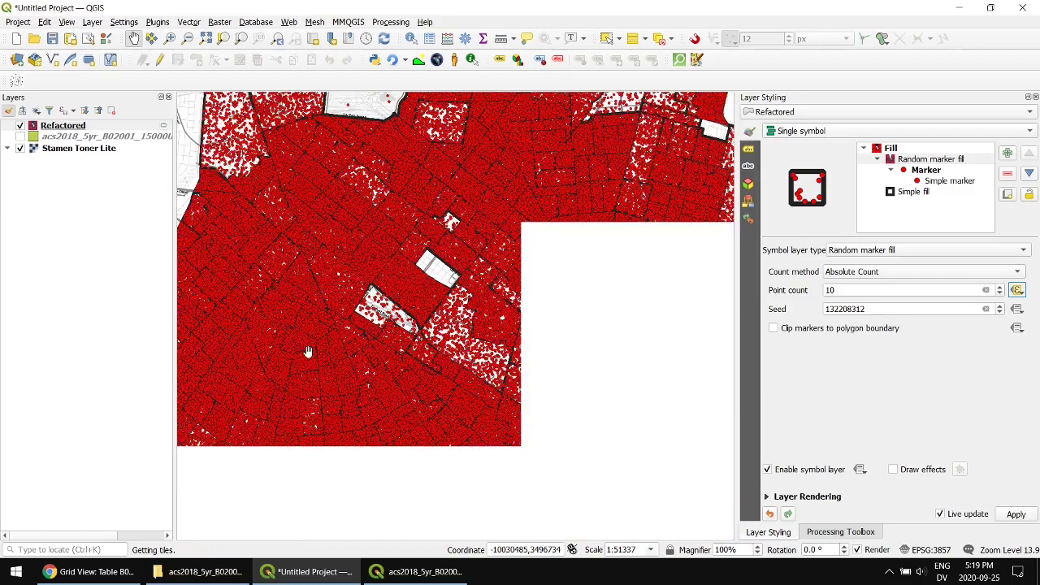
scroll(334, 360, "down", 1)
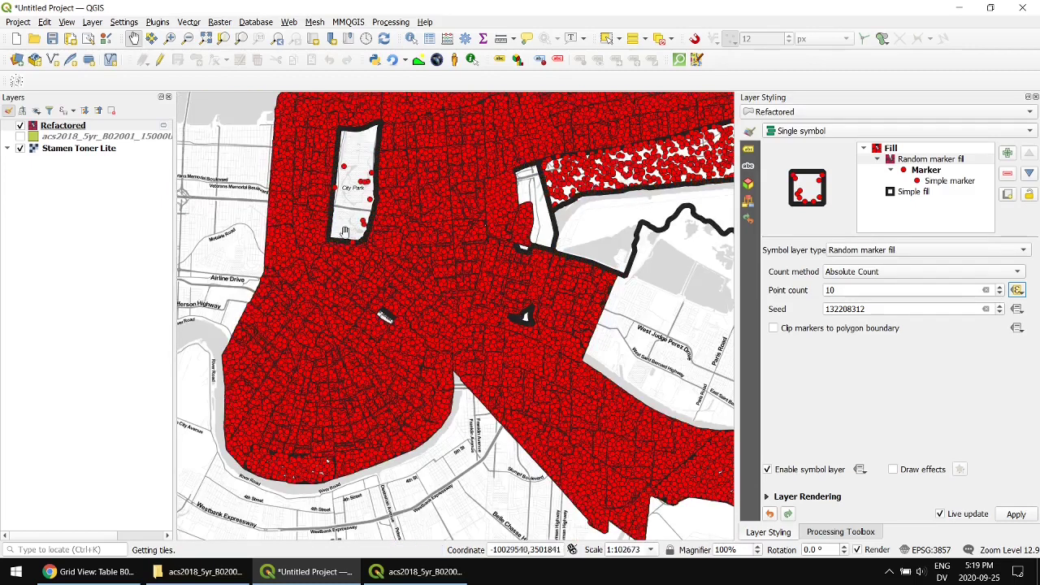
scroll(366, 343, "up", 2)
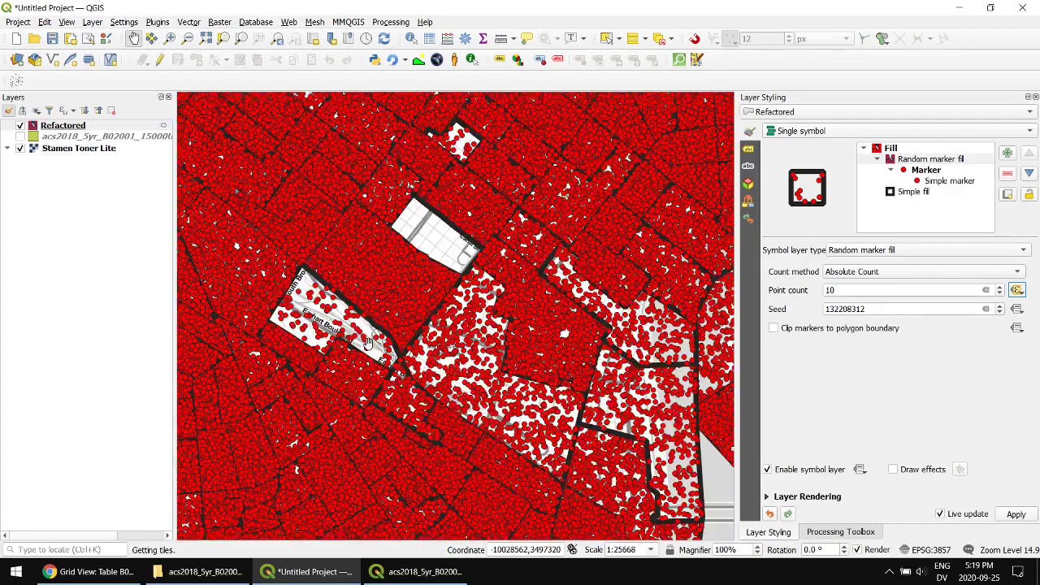
scroll(396, 302, "up", 1)
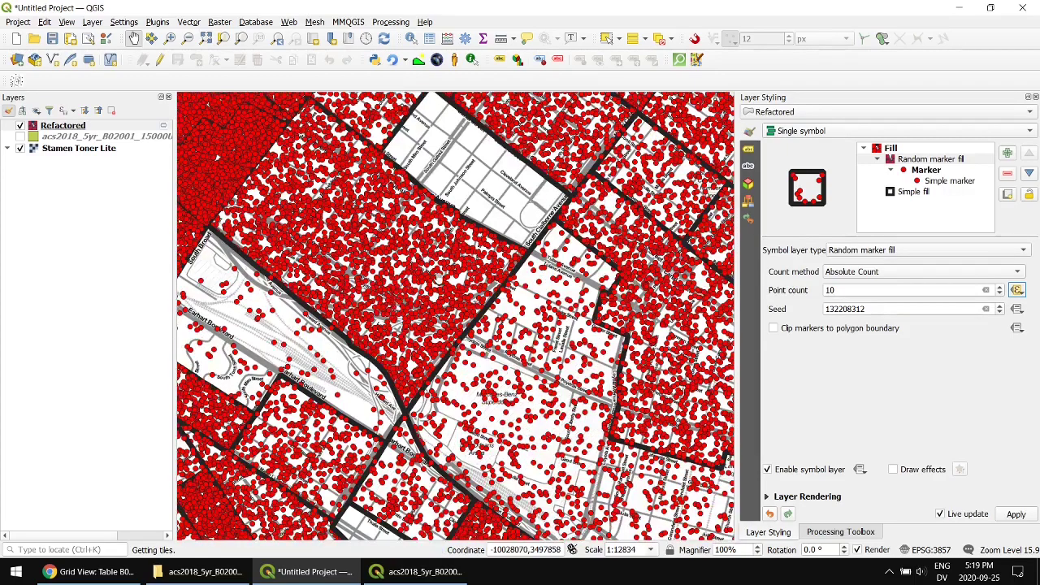
scroll(435, 272, "down", 1)
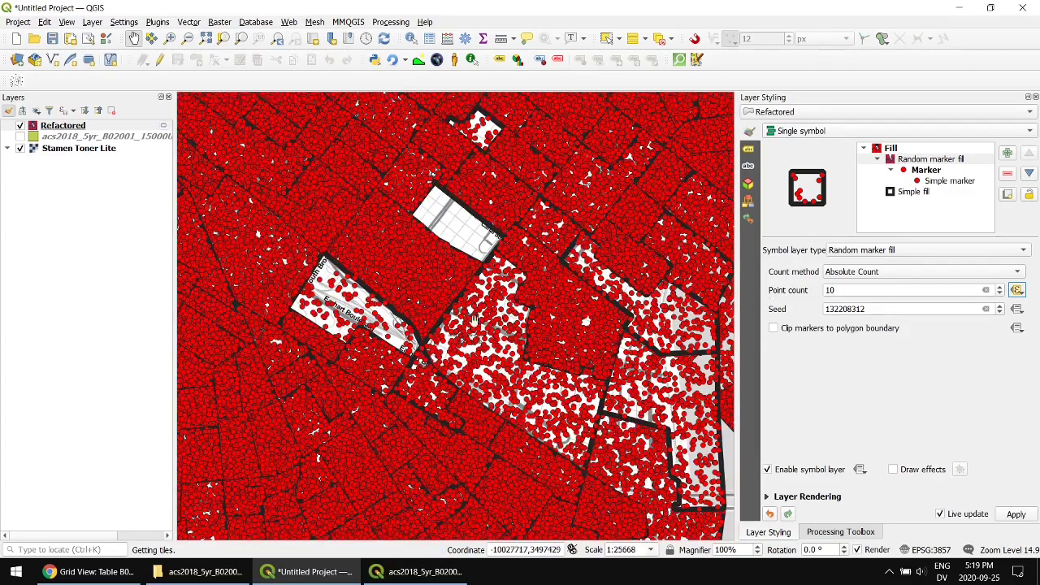
Change the point count expression to "total"/10.
left_click(1018, 291)
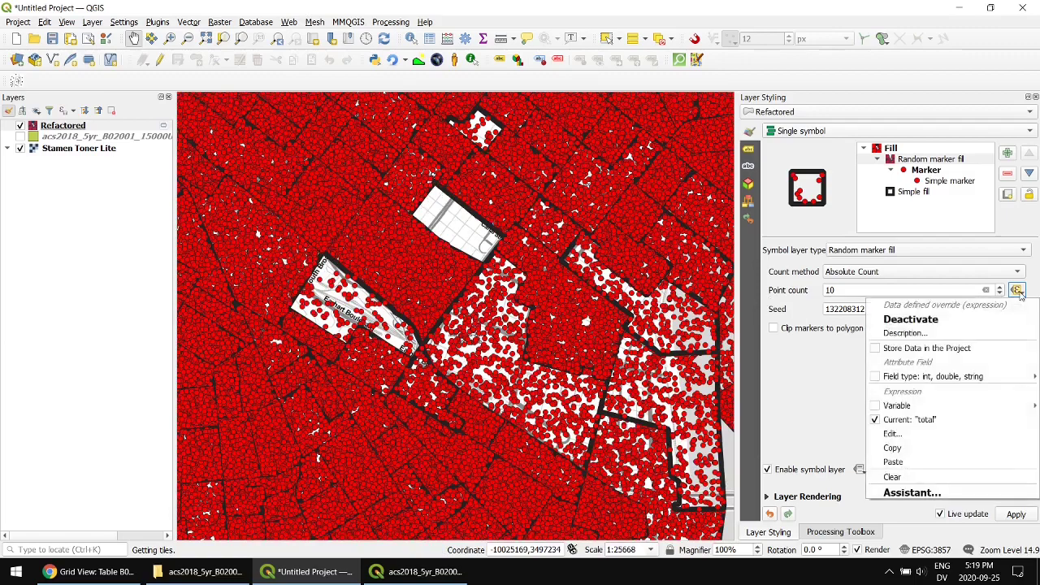
left_click(917, 434)
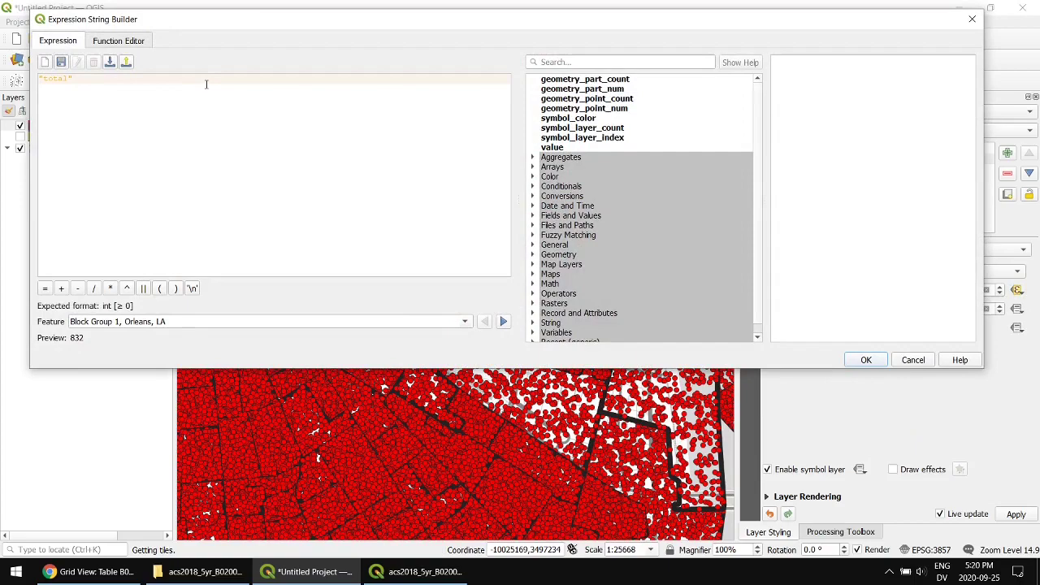
type("/10")
left_click(867, 360)
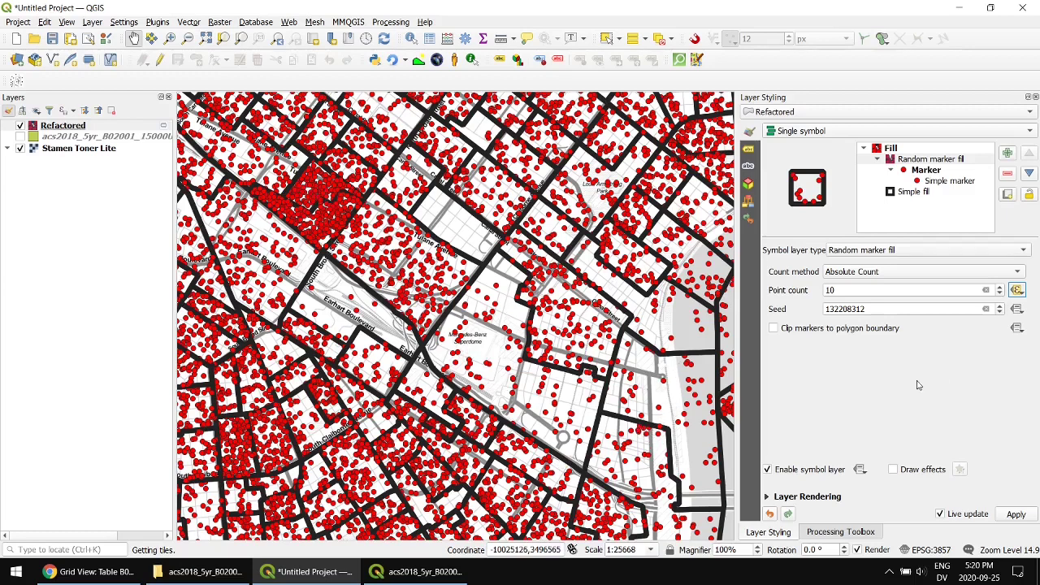
Replace "total" with "white" so the point count expression reads "white"/10.
left_click(1017, 290)
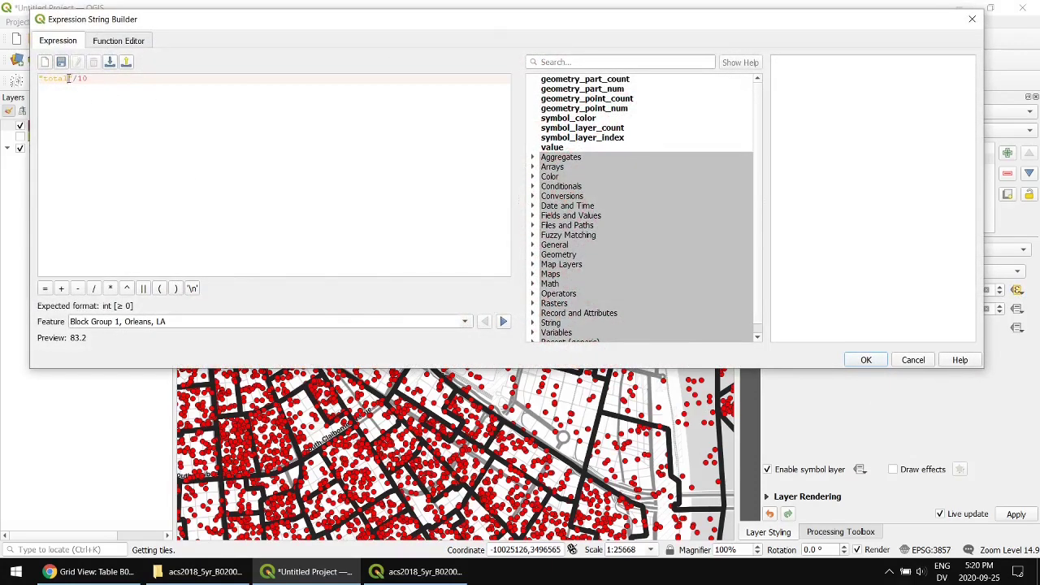
left_click_drag(69, 78, 45, 81)
type("white")
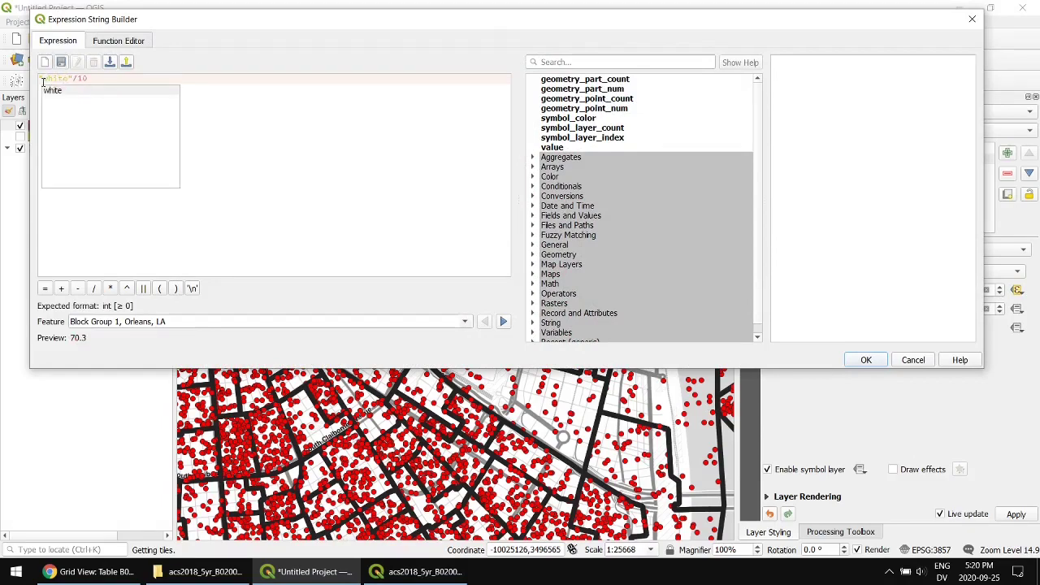
left_click(869, 360)
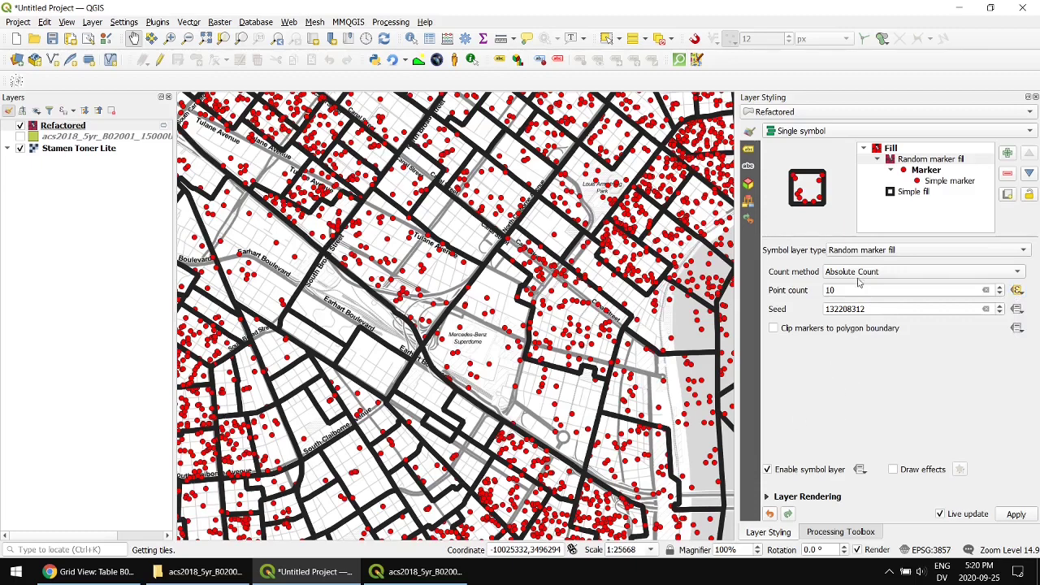
Colour the dot marker's fill and stroke blue #001dff.
left_click(948, 182)
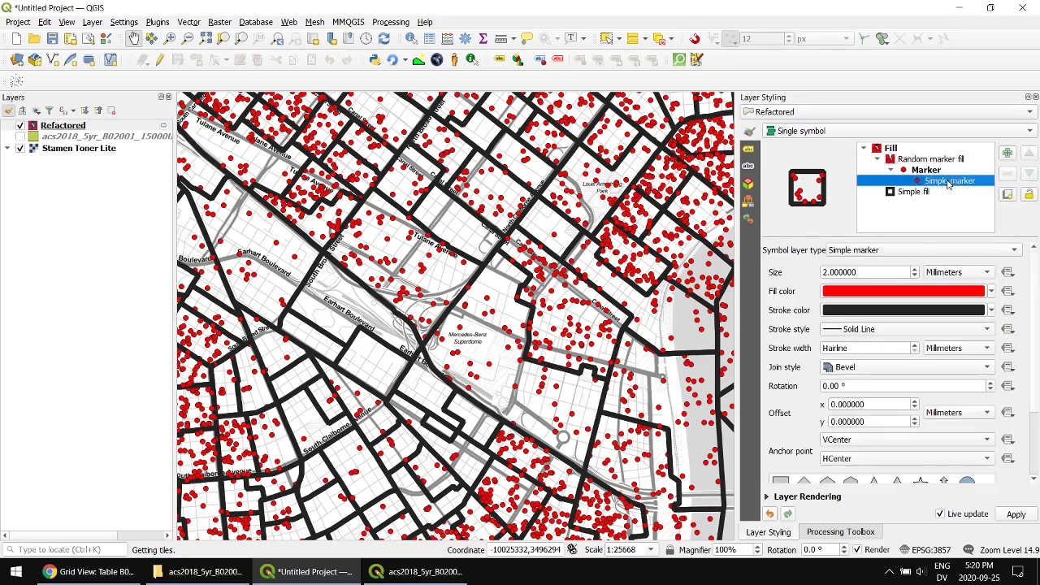
left_click(927, 291)
left_click(790, 261)
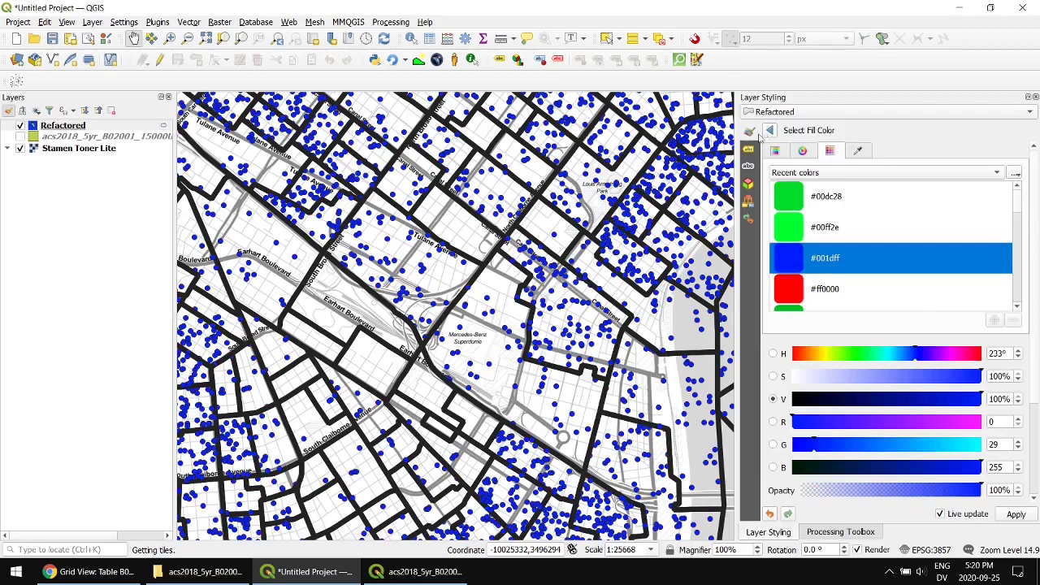
left_click(772, 131)
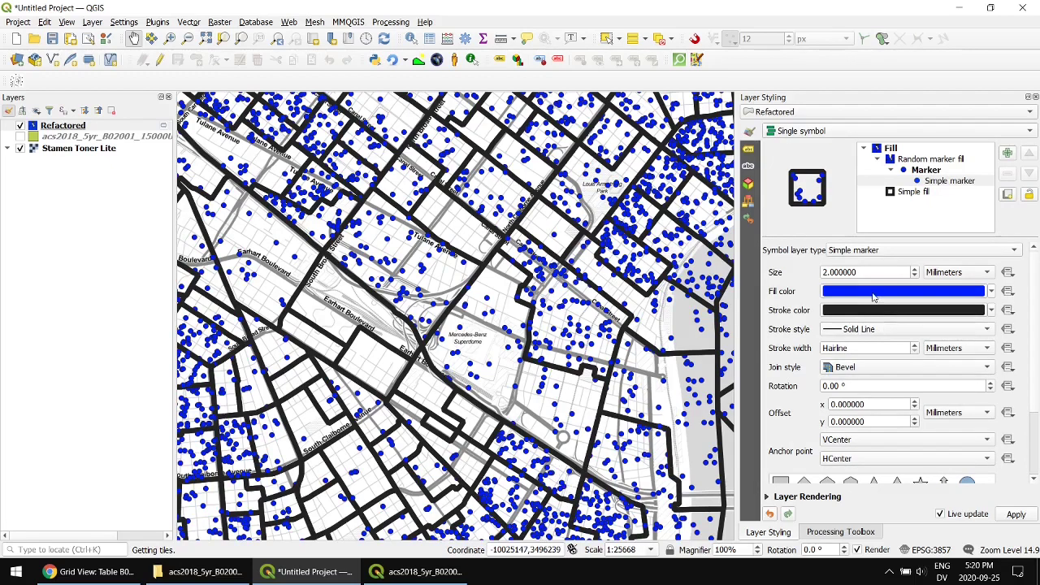
left_click_drag(873, 297, 876, 315)
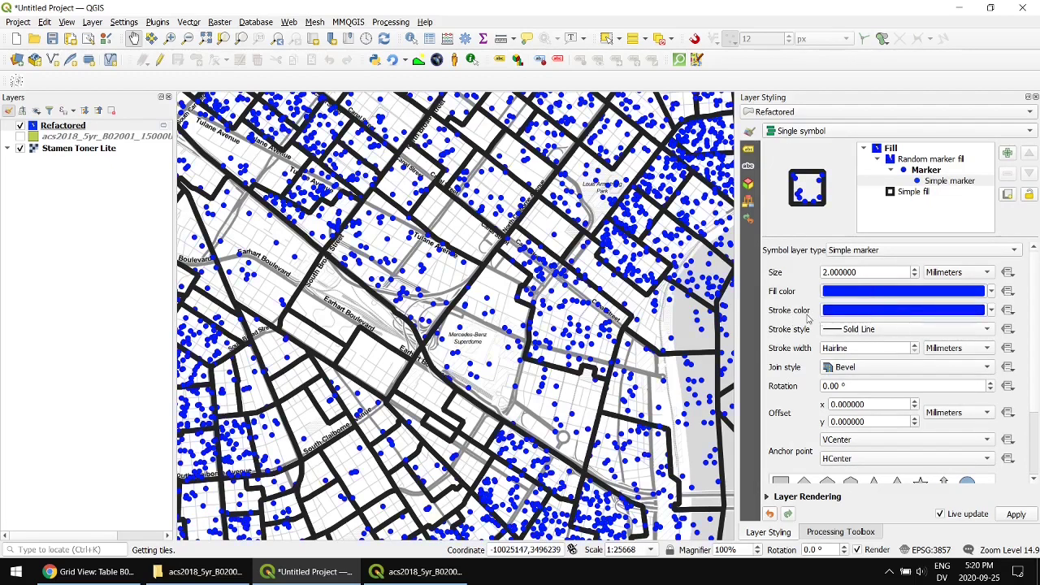
scroll(581, 317, "down", 1)
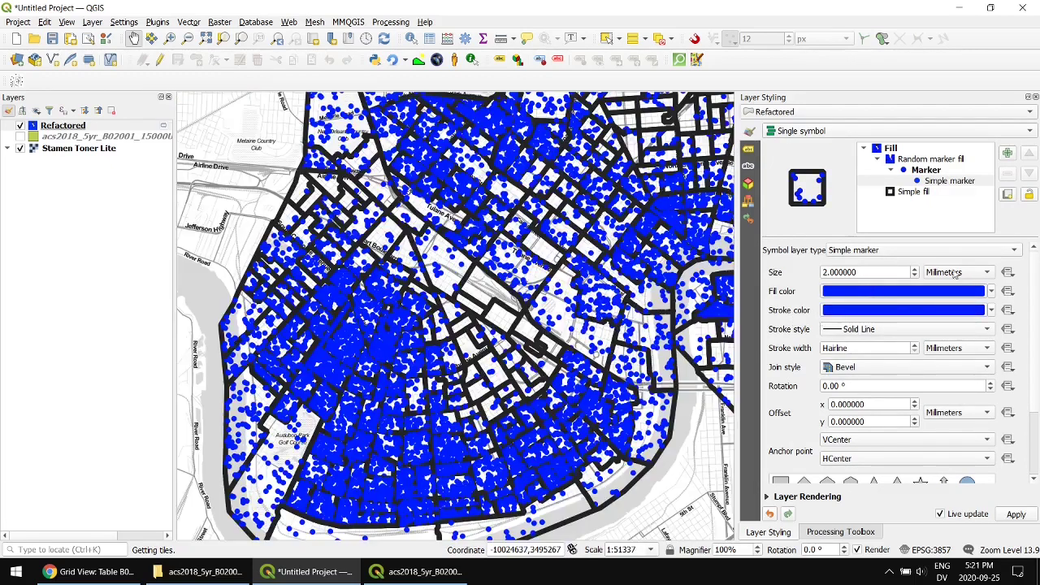
Duplicate the random marker fill and set the copy's point count to "black"/10.
left_click(926, 160)
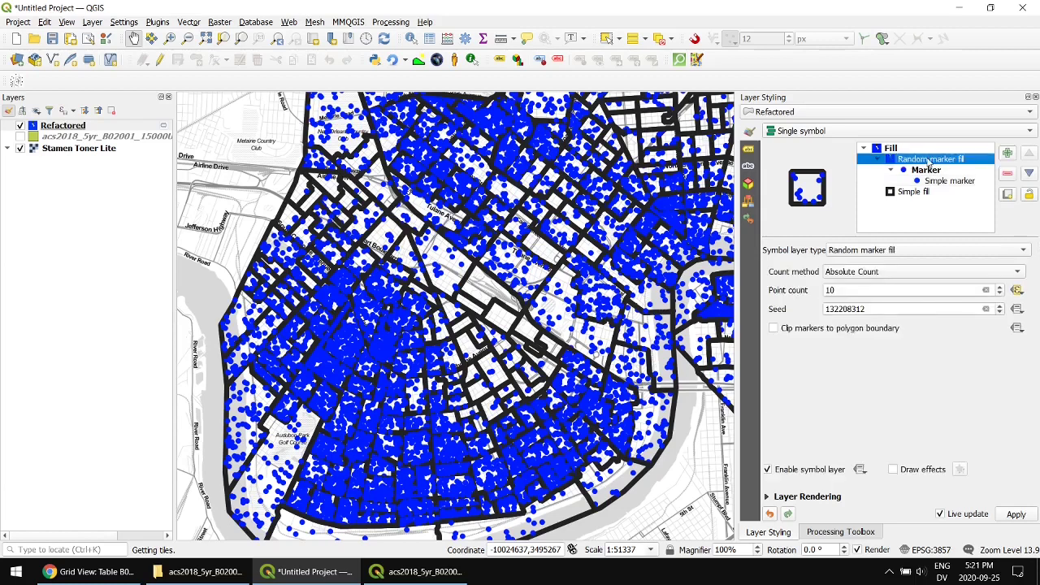
left_click(1008, 196)
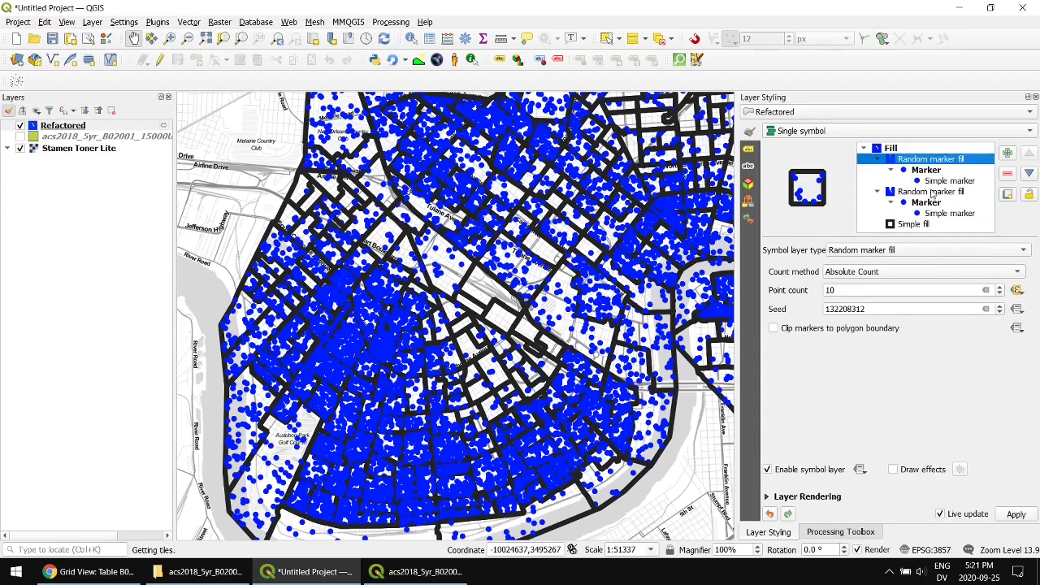
left_click(1017, 291)
left_click(958, 436)
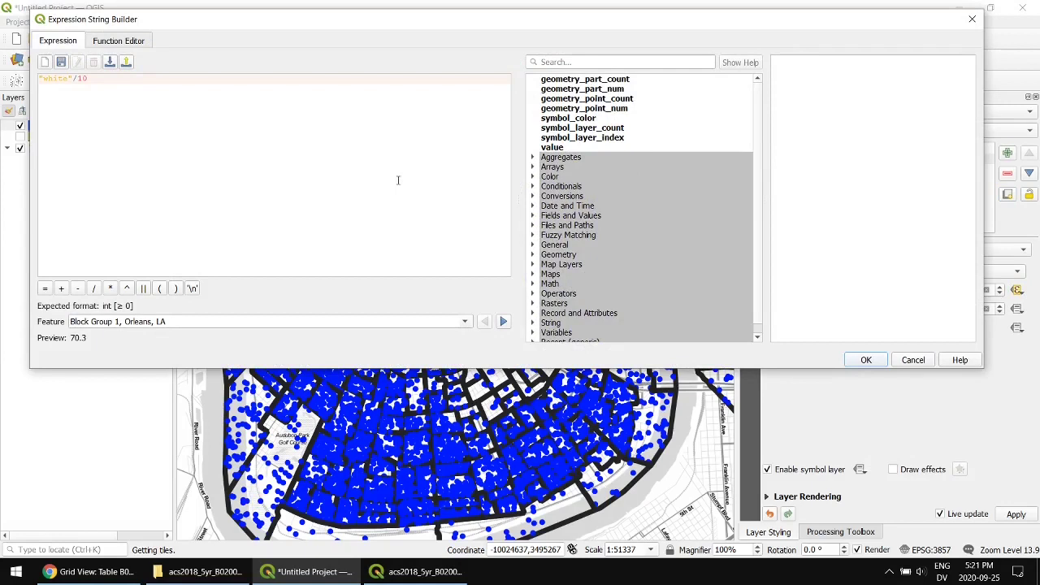
key("BackSpace")
key("BackSpace")
key("BackSpace")
key("BackSpace")
key("BackSpace")
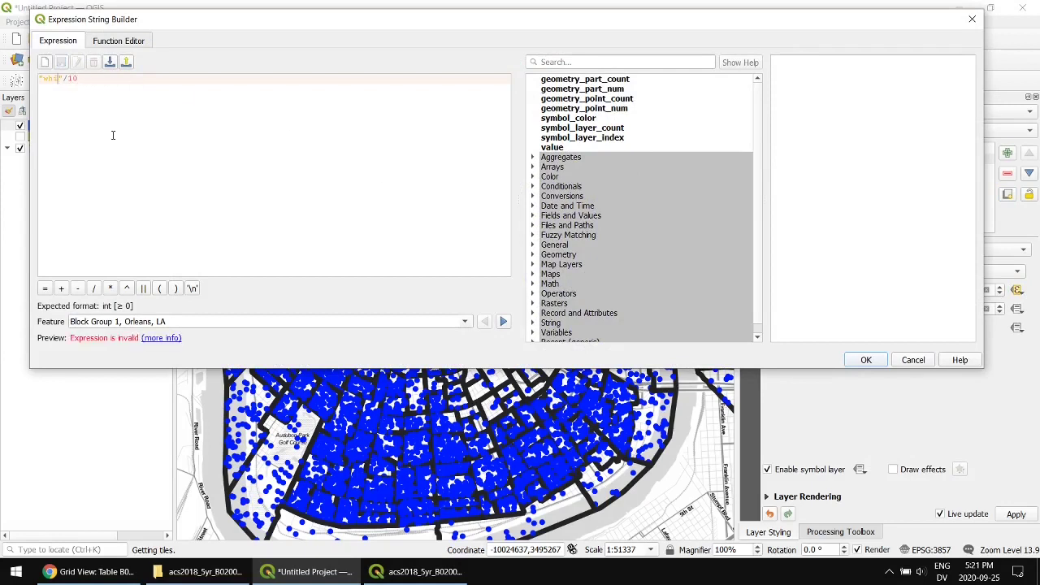
type("black")
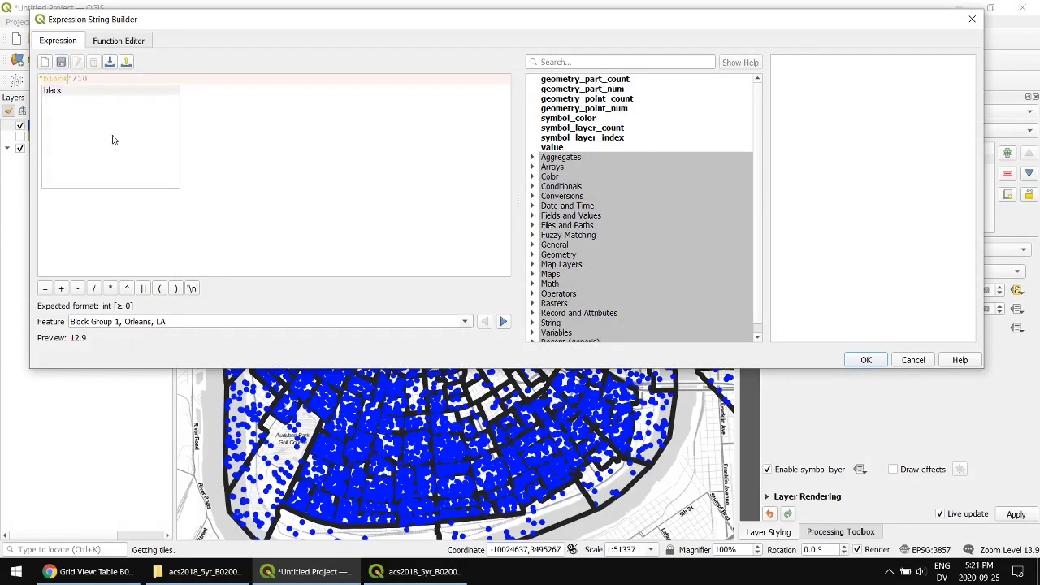
left_click(876, 363)
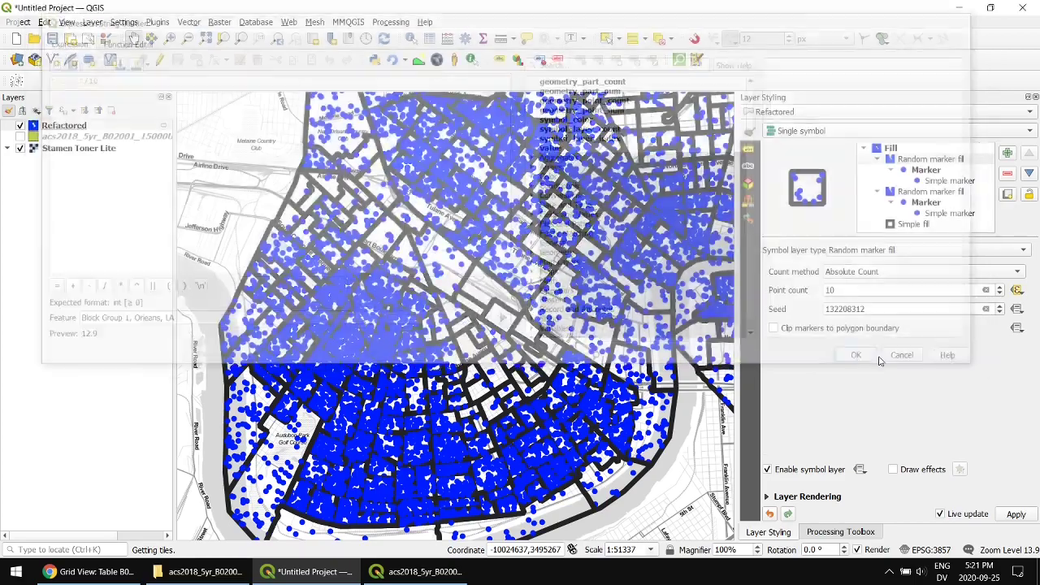
Colour the copied dots' fill and stroke green #00dc28.
left_click(948, 182)
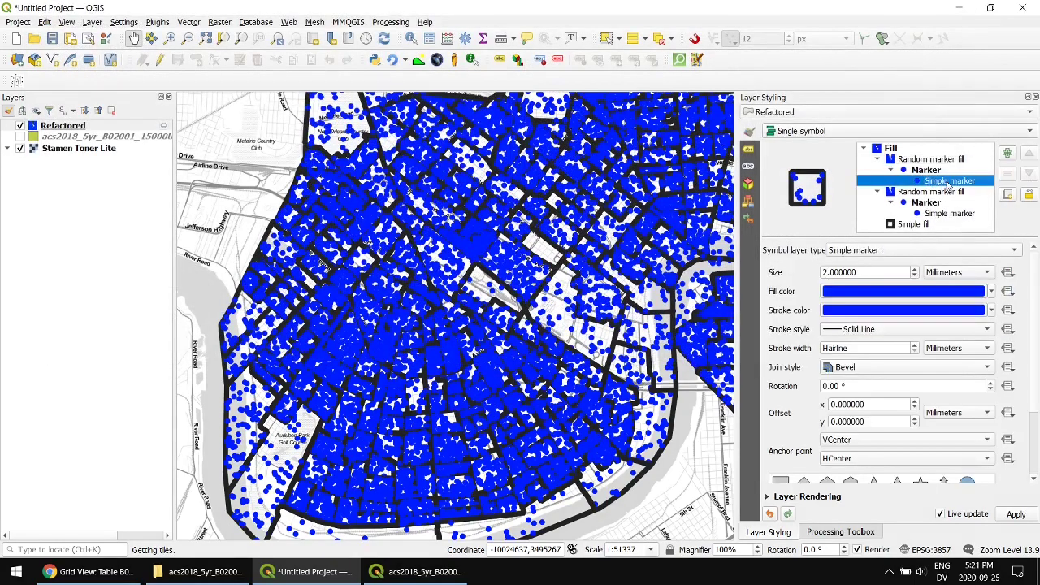
left_click(917, 297)
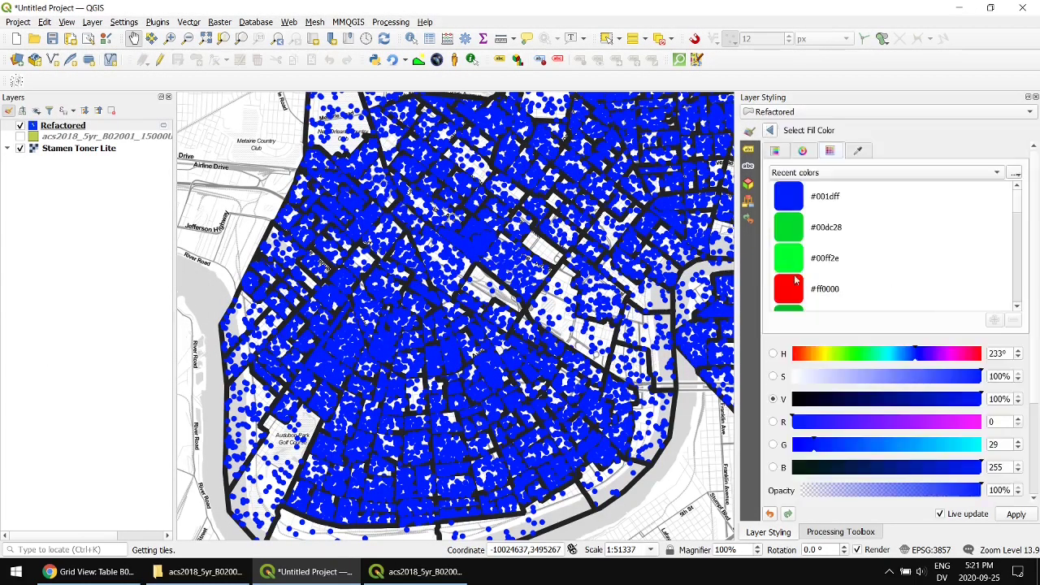
left_click(795, 237)
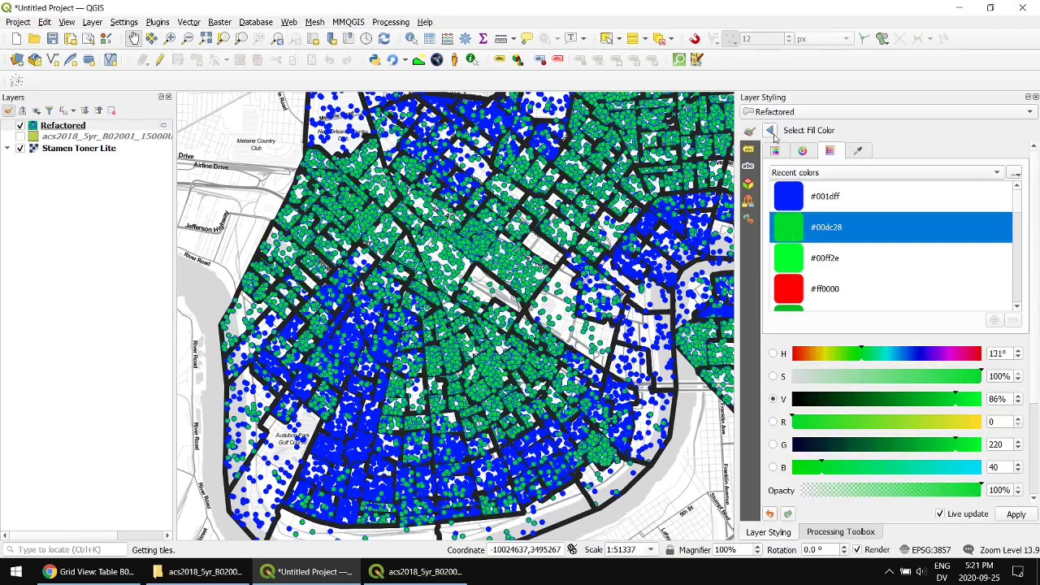
left_click(770, 131)
left_click_drag(897, 298, 892, 313)
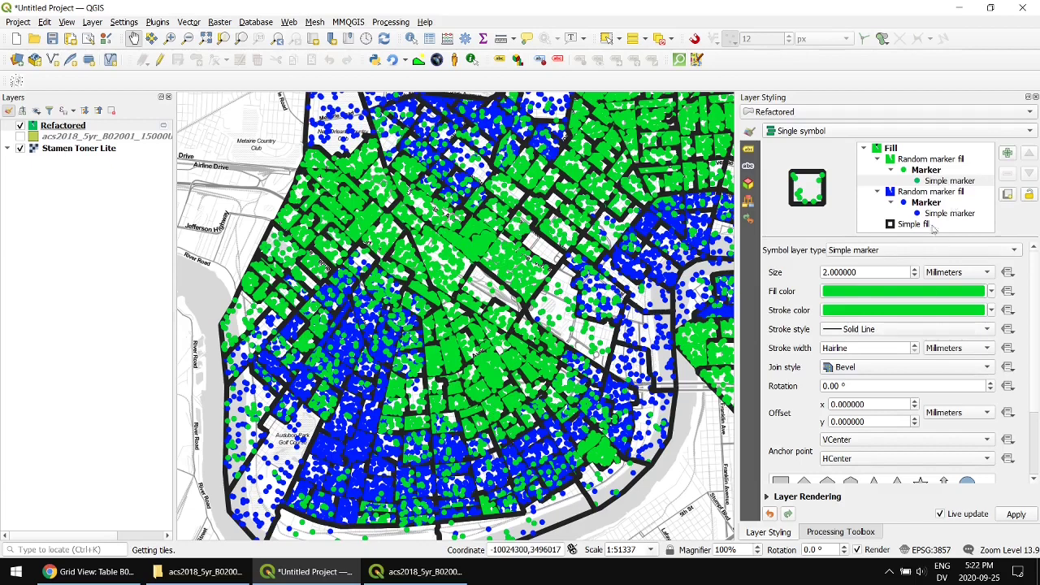
Select the green random marker fill and give it seed 132208311.
left_click(928, 159)
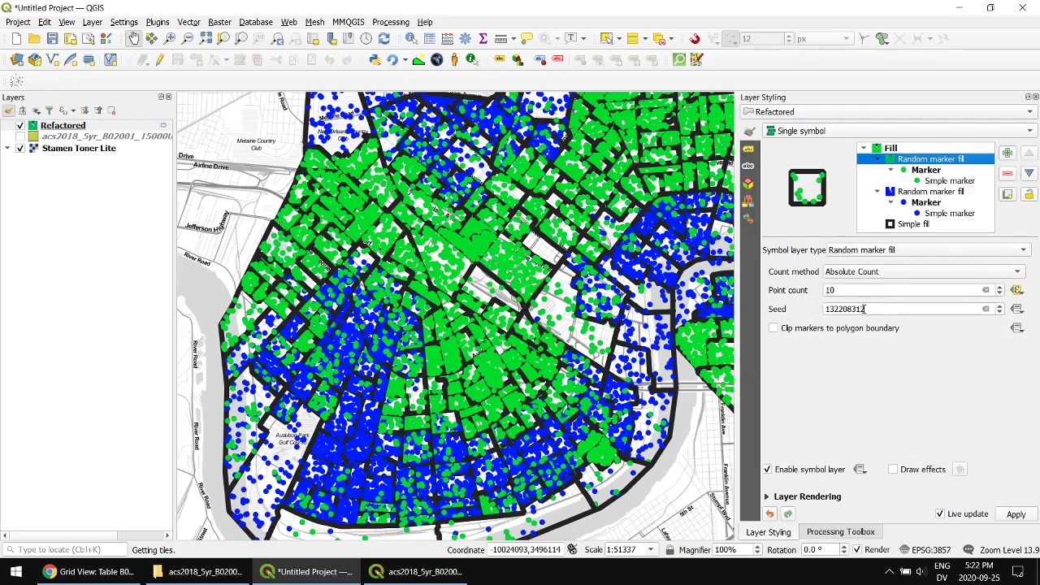
scroll(864, 309, "down", 1)
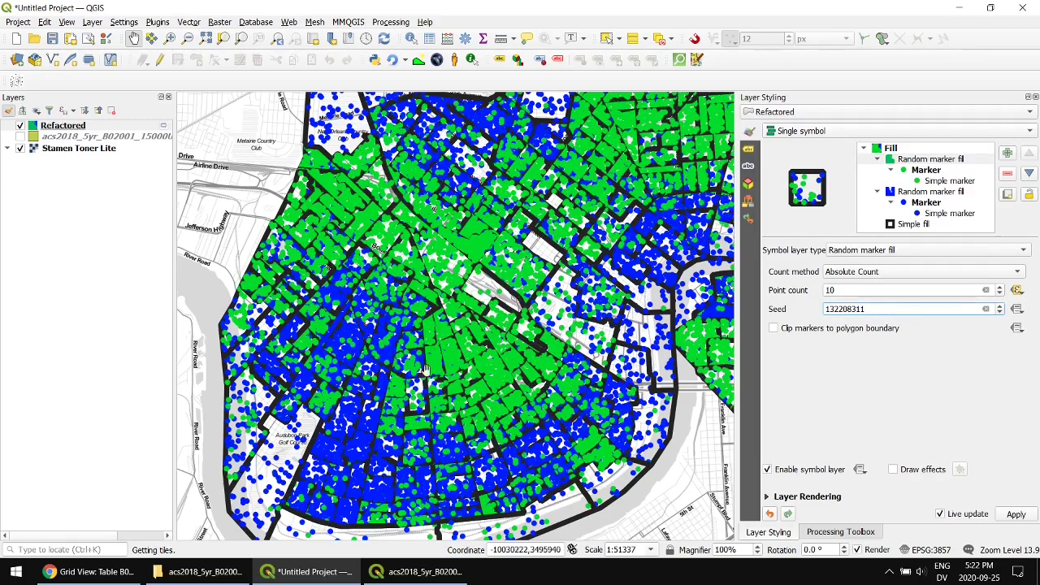
scroll(499, 394, "up", 1)
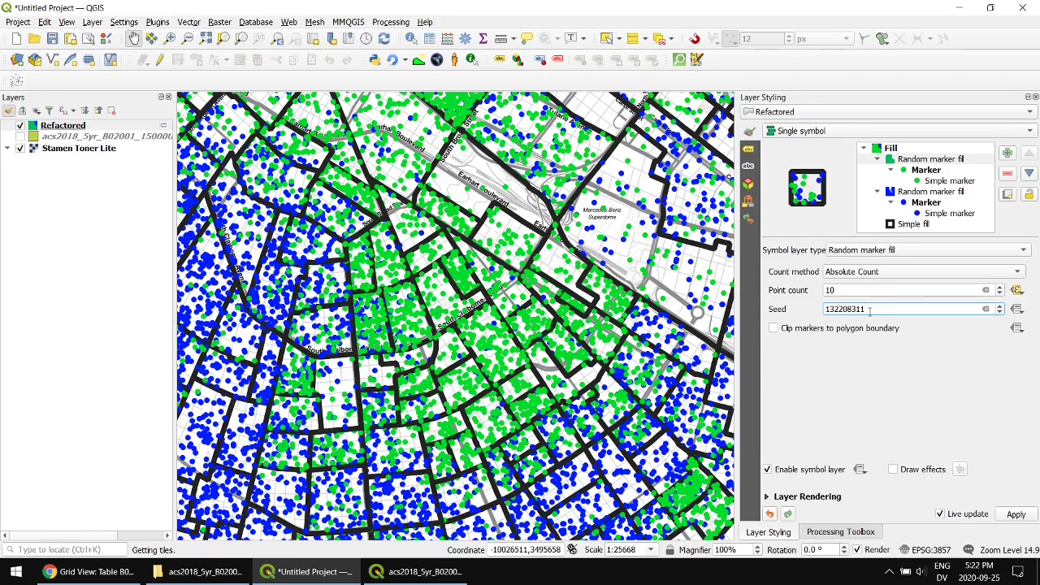
left_click(938, 160)
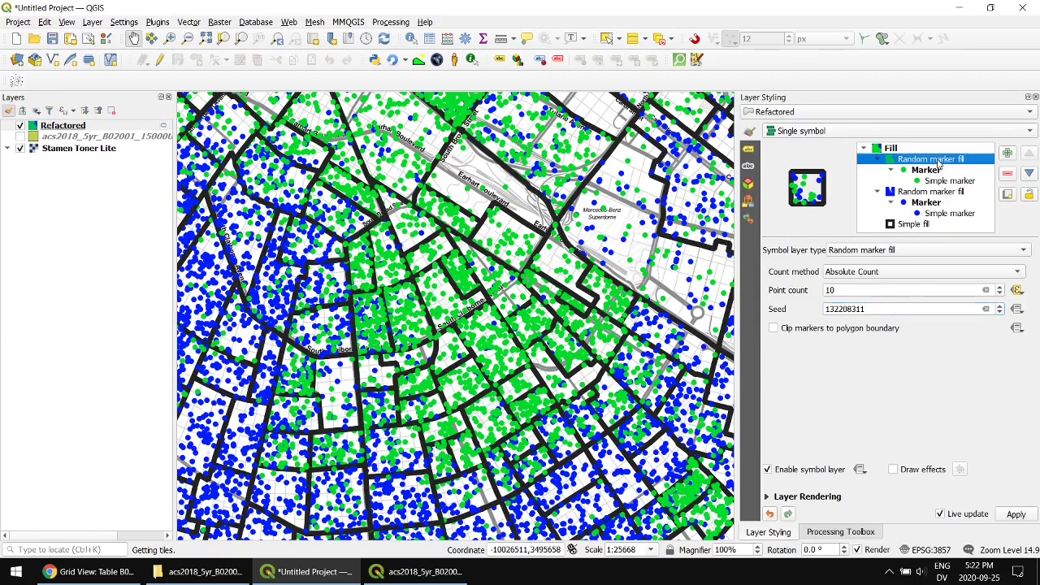
Duplicate the green dot fill and set the copy's point count to "asian"/10.
left_click(1008, 196)
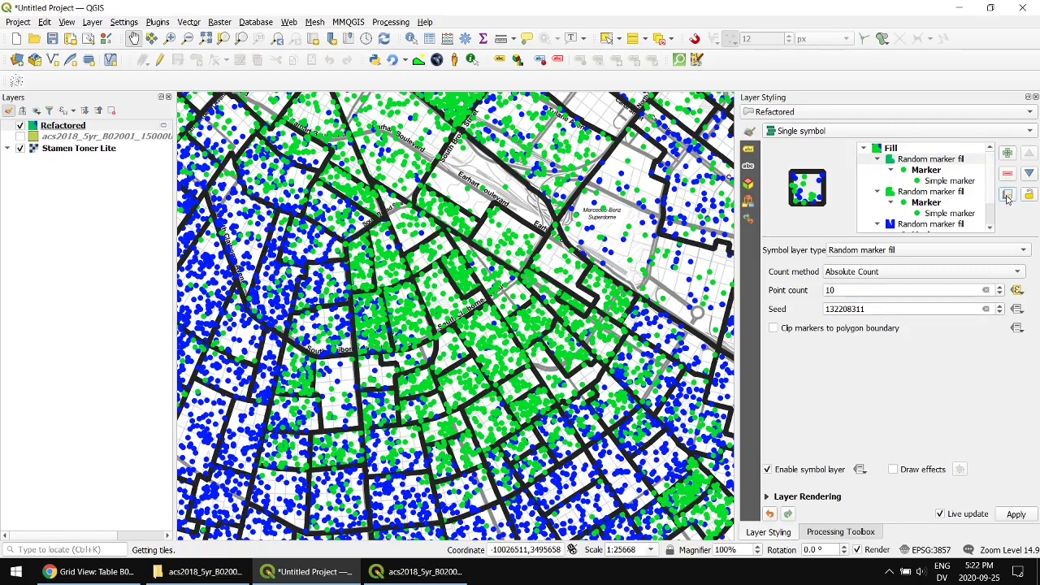
left_click(936, 161)
left_click(1016, 291)
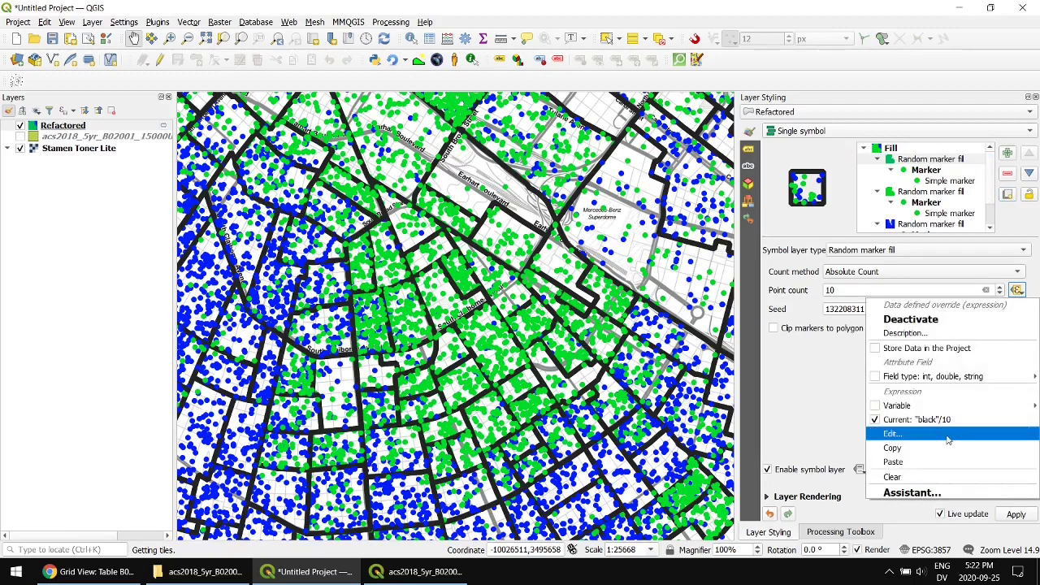
left_click(947, 435)
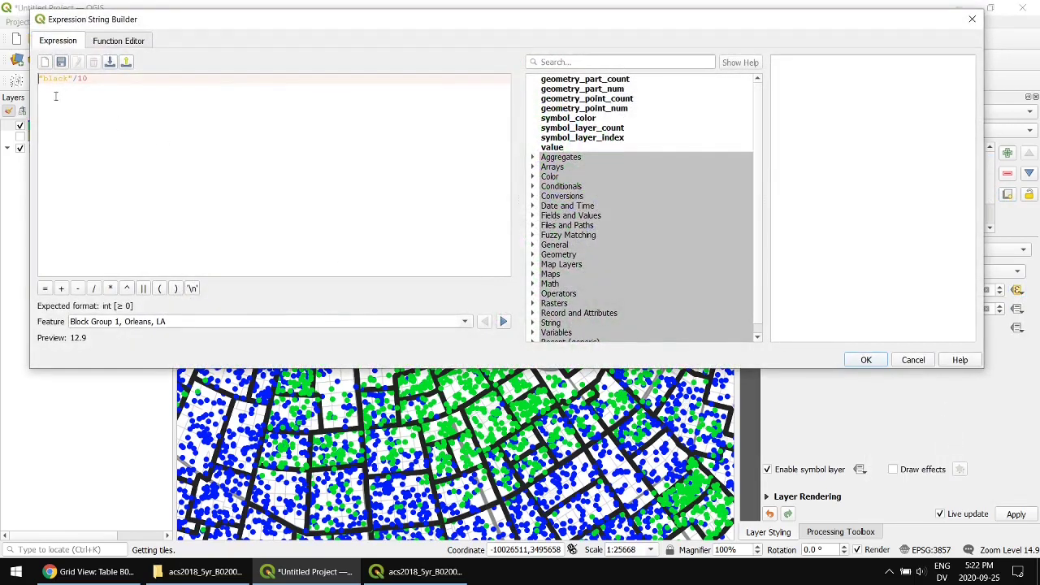
key("BackSpace")
key("BackSpace")
key("BackSpace")
key("BackSpace")
key("BackSpace")
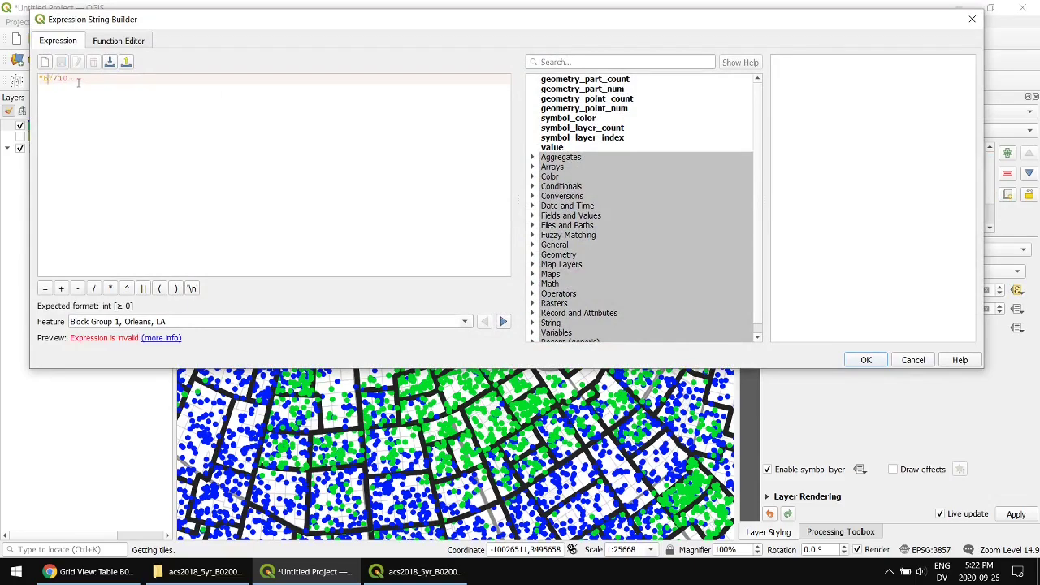
type("asian")
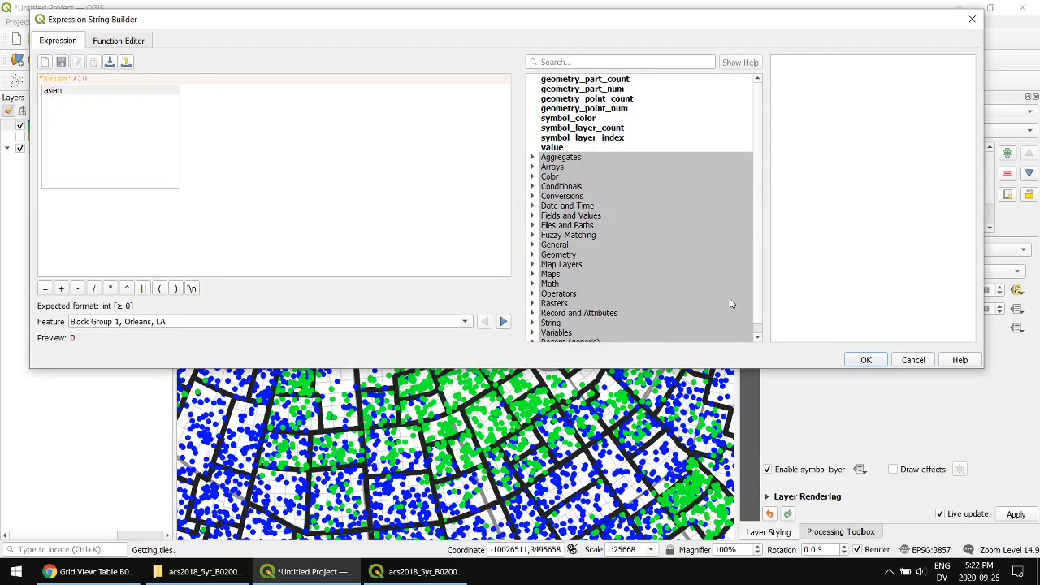
left_click(867, 360)
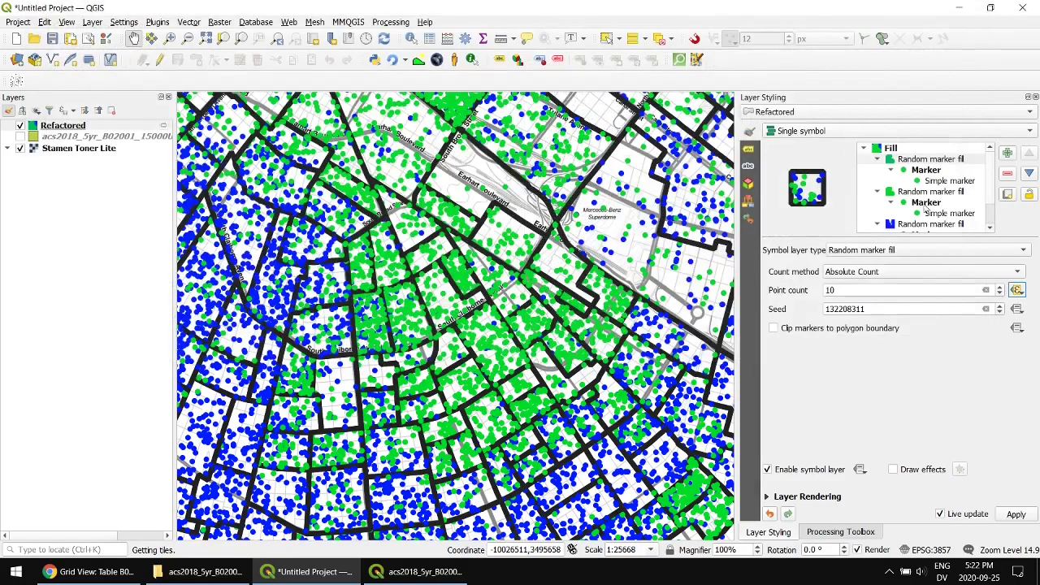
Colour the new dots' fill and stroke red #ff0000.
left_click(941, 185)
left_click(898, 294)
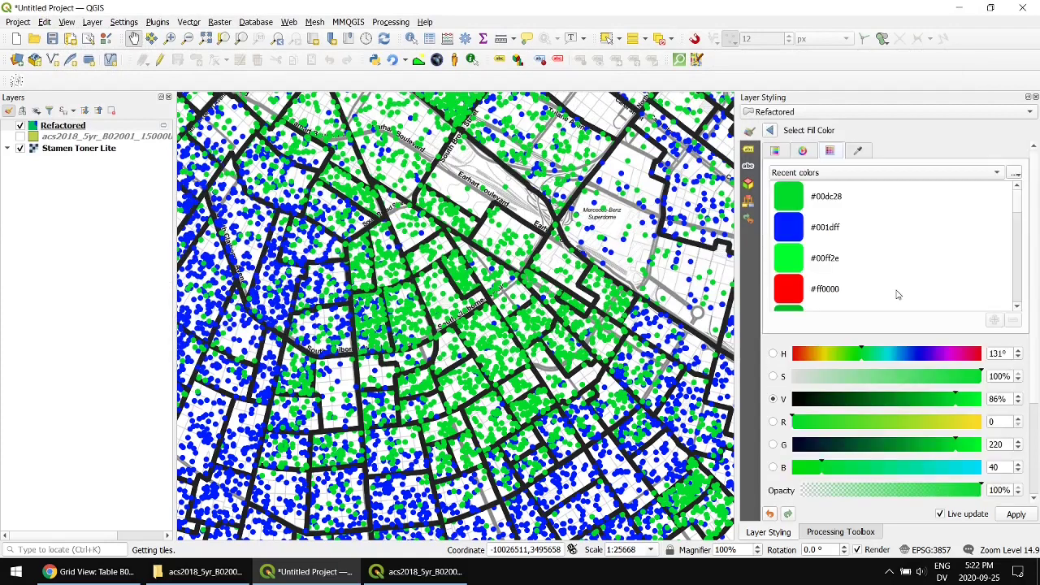
left_click(787, 297)
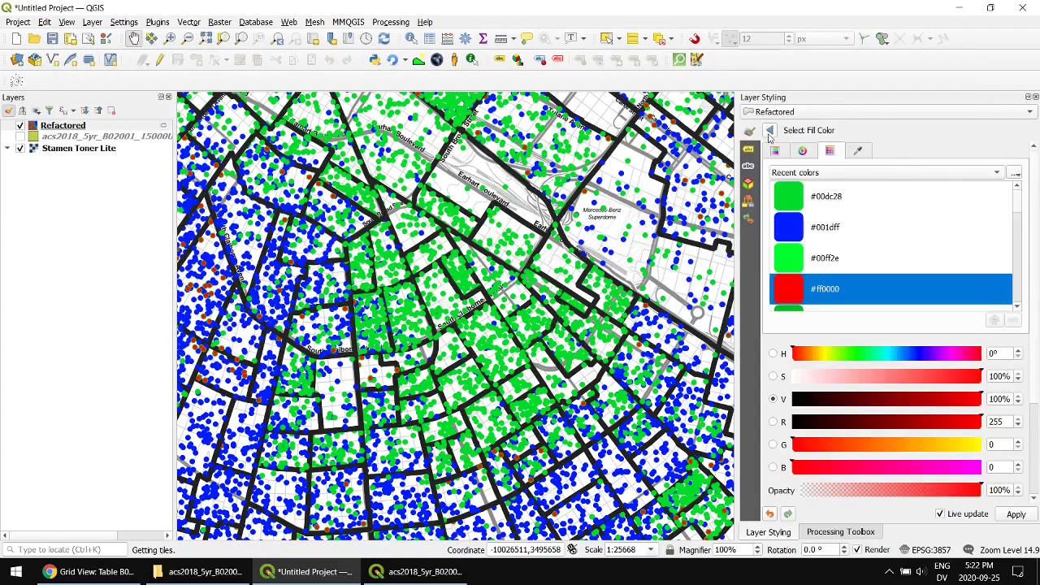
left_click(769, 131)
left_click_drag(894, 294, 899, 315)
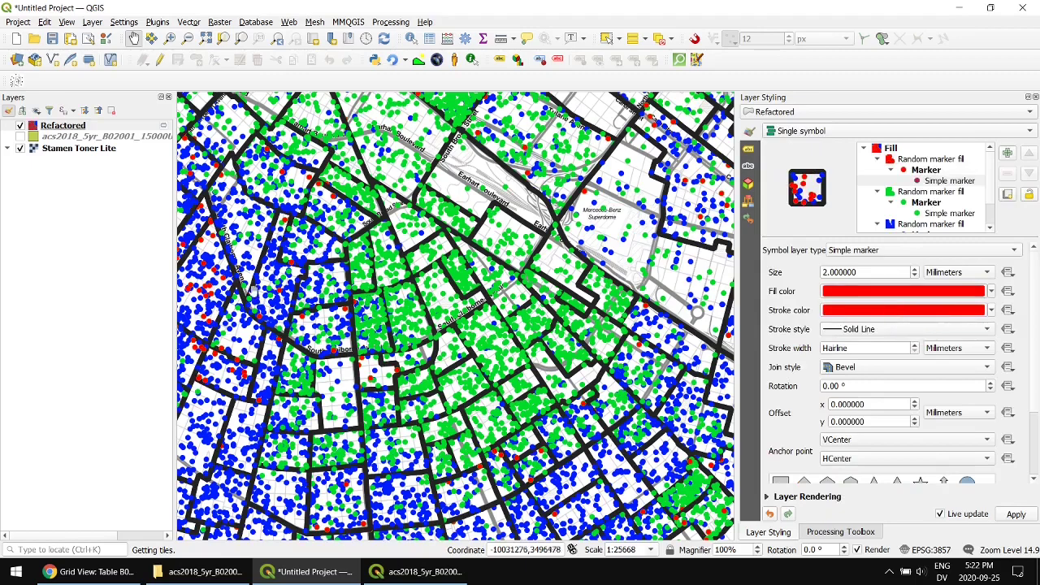
scroll(215, 235, "down", 1)
scroll(388, 347, "down", 1)
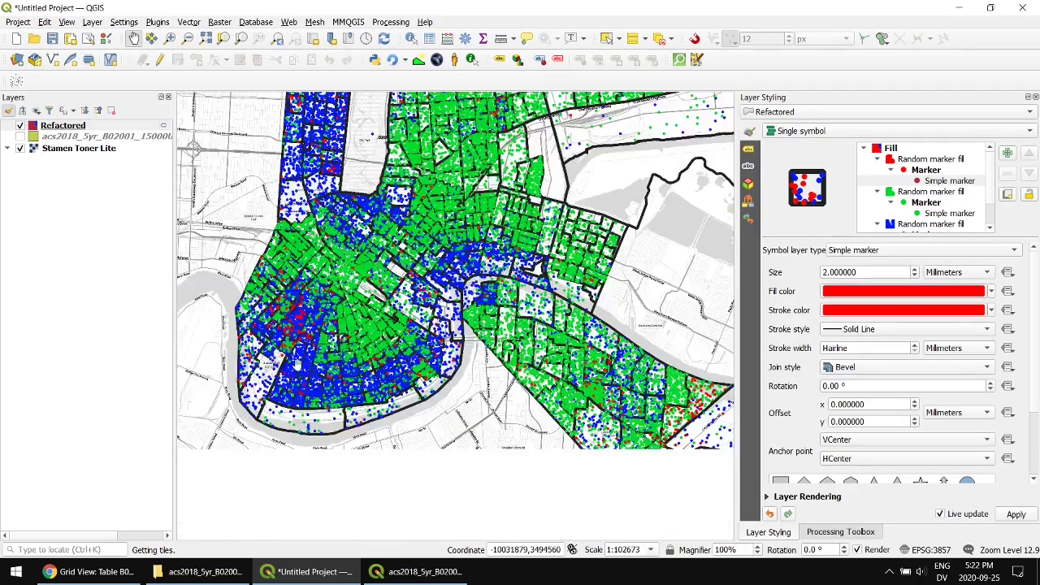
left_click_drag(513, 317, 400, 406)
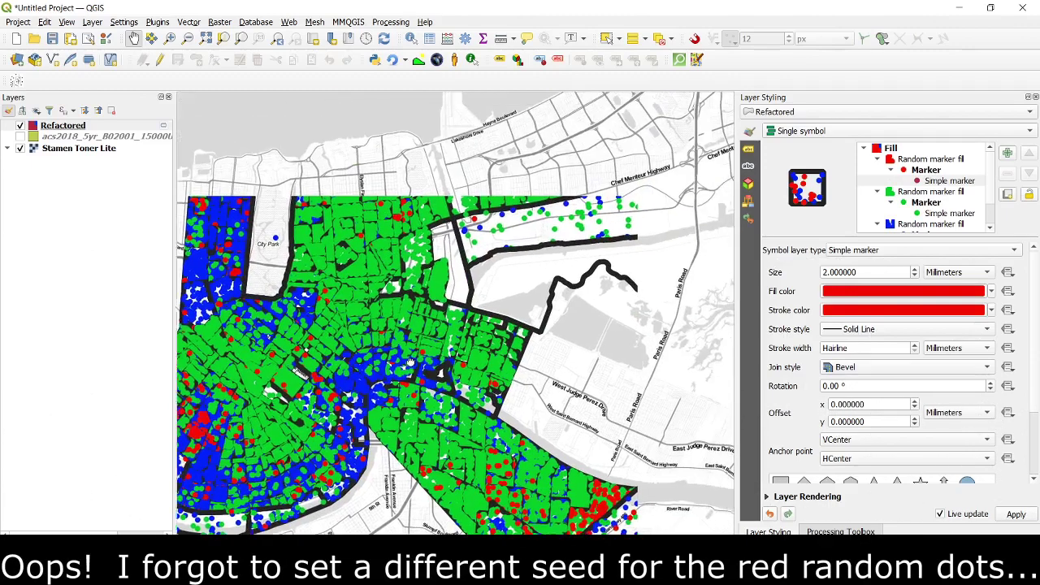
left_click_drag(586, 244, 520, 285)
left_click_drag(545, 231, 527, 242)
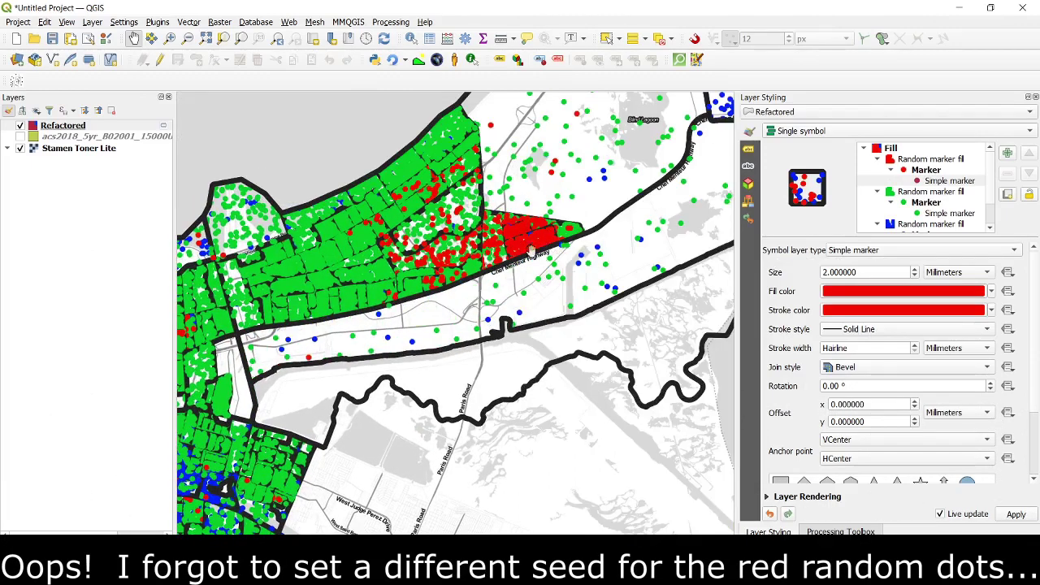
scroll(685, 193, "down", 1)
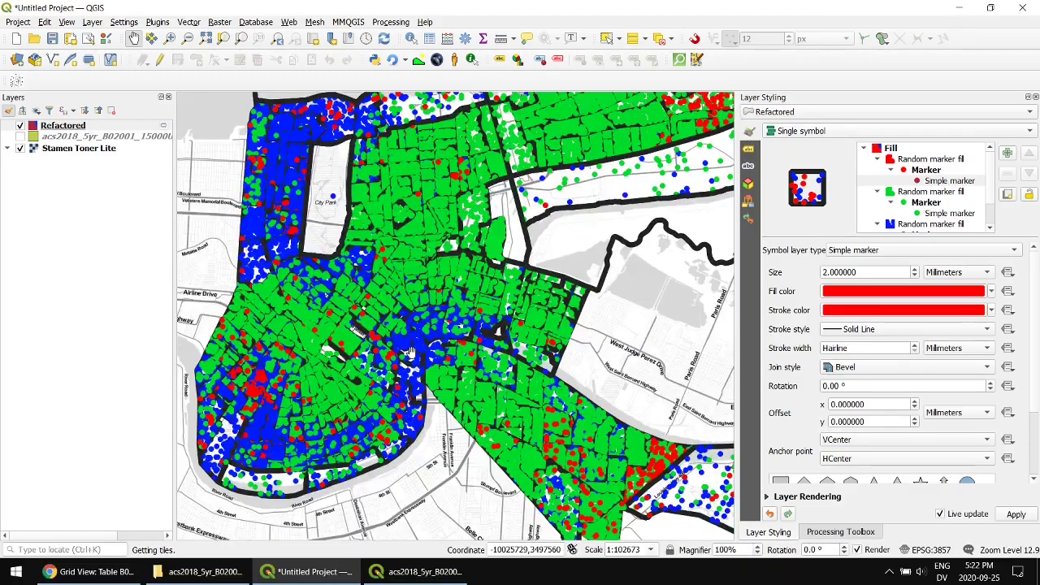
scroll(374, 372, "up", 3)
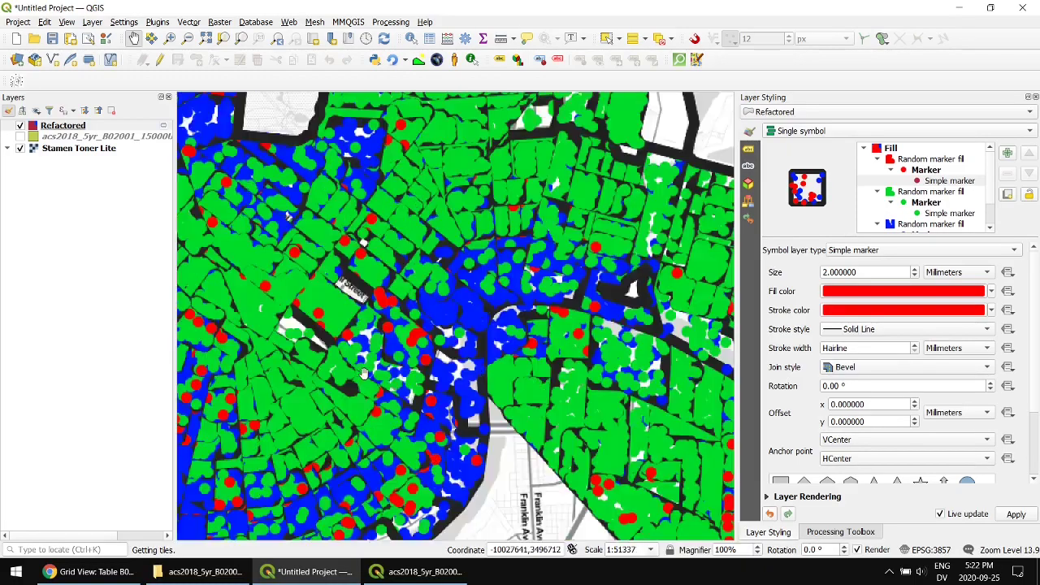
scroll(543, 266, "down", 1)
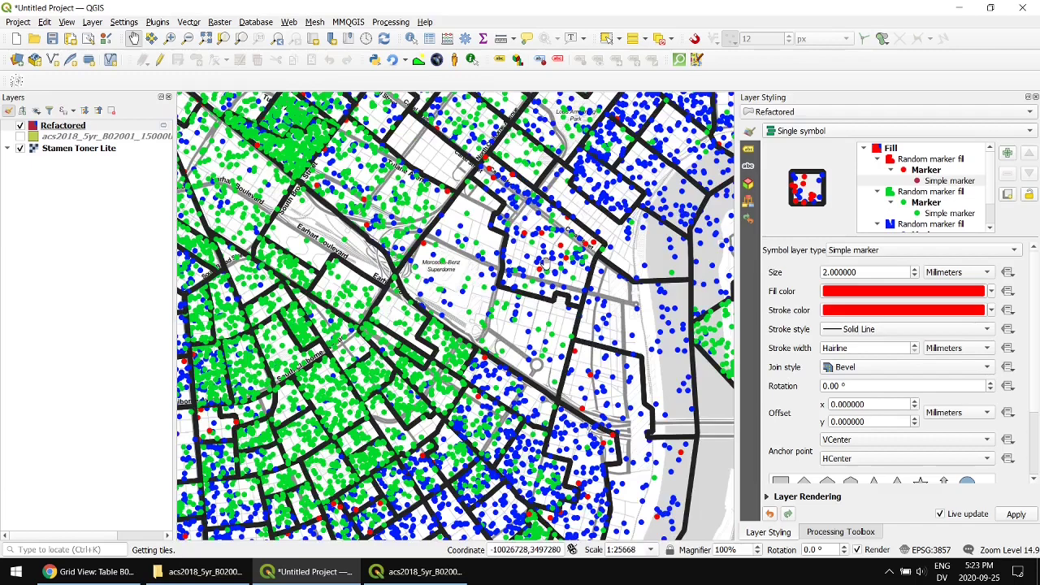
left_click_drag(319, 482, 643, 273)
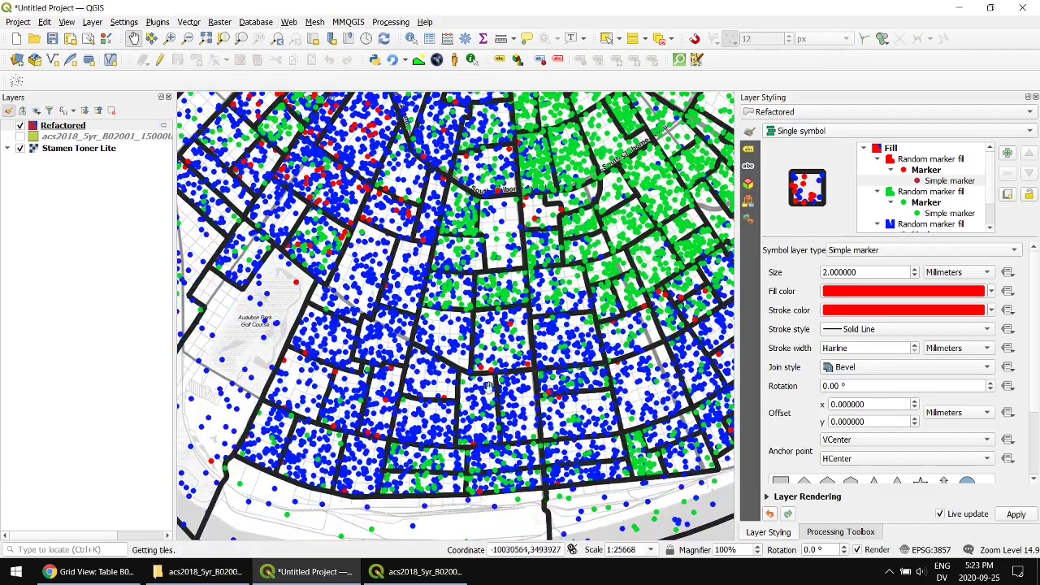
scroll(413, 248, "up", 3)
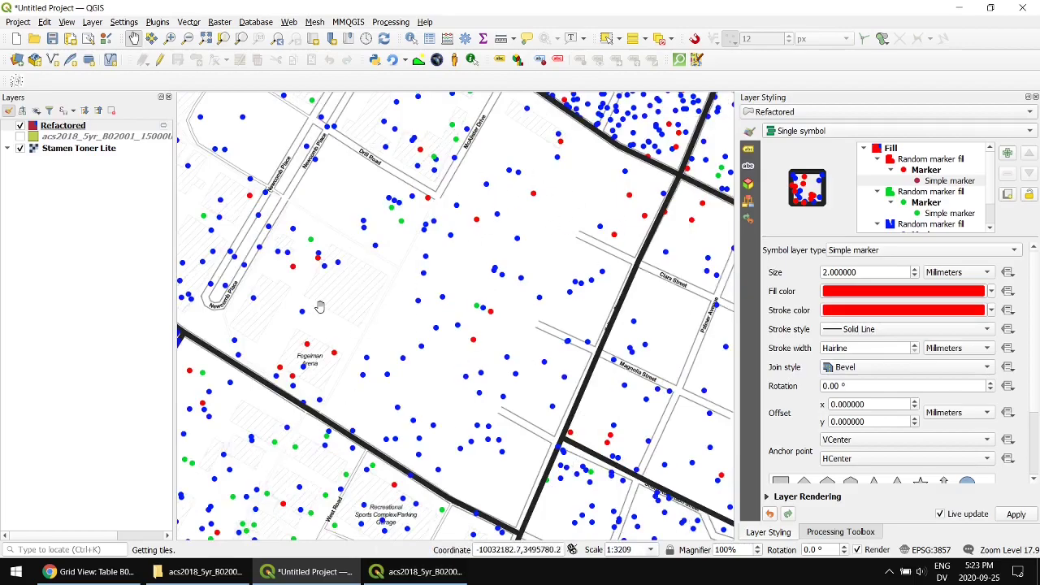
scroll(318, 306, "down", 3)
scroll(305, 313, "down", 2)
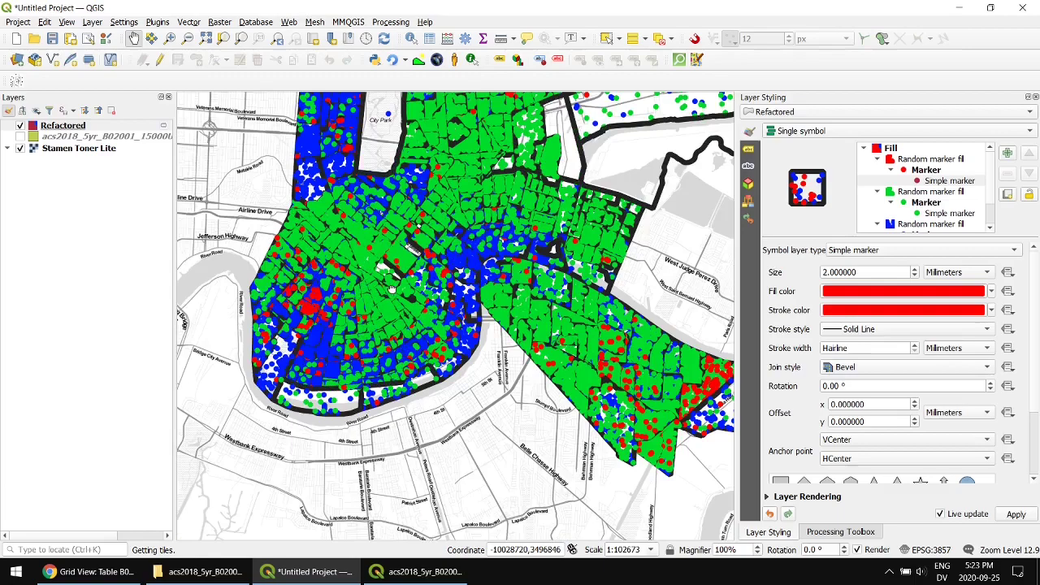
left_click_drag(390, 295, 345, 341)
scroll(342, 339, "up", 1)
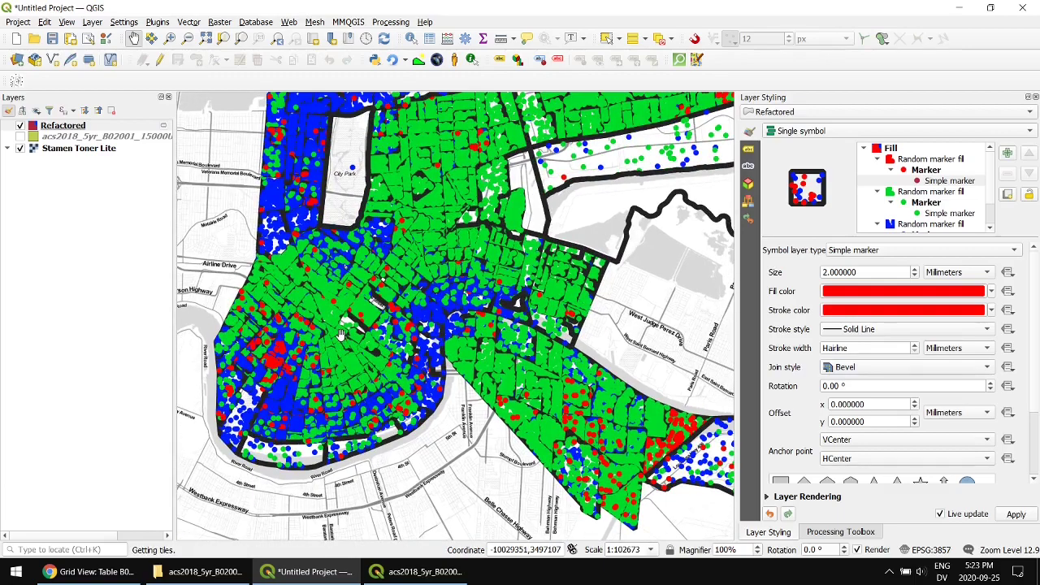
scroll(341, 340, "up", 1)
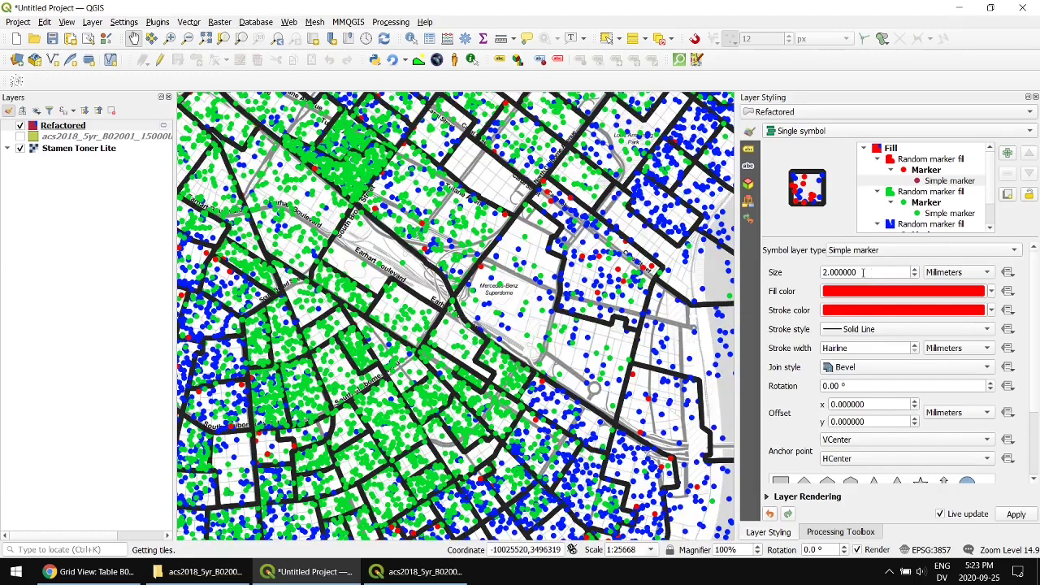
Set the red dot size to 6 in Meters at Scale units.
left_click(960, 274)
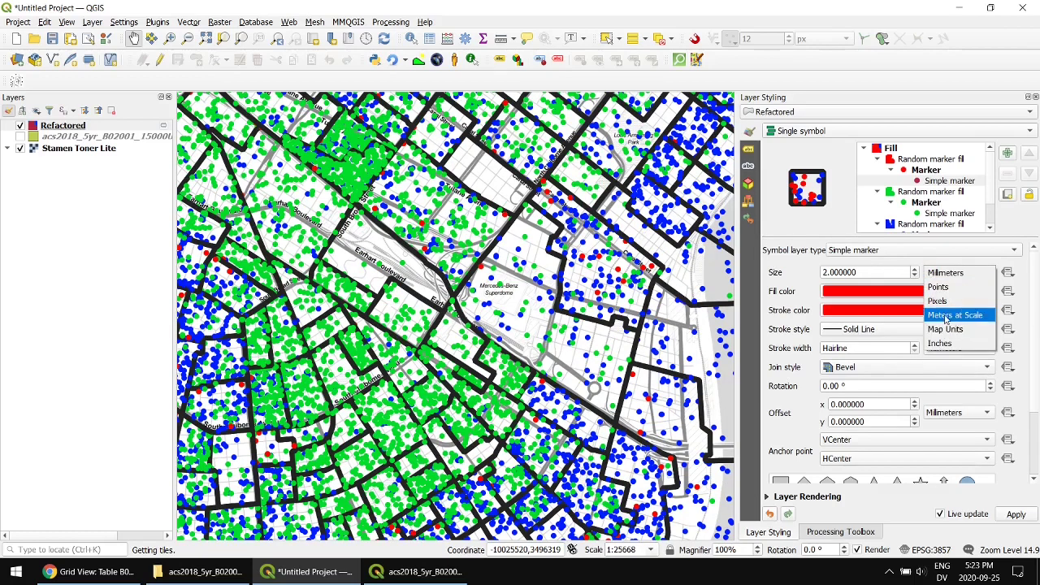
left_click(951, 315)
double_click(868, 273)
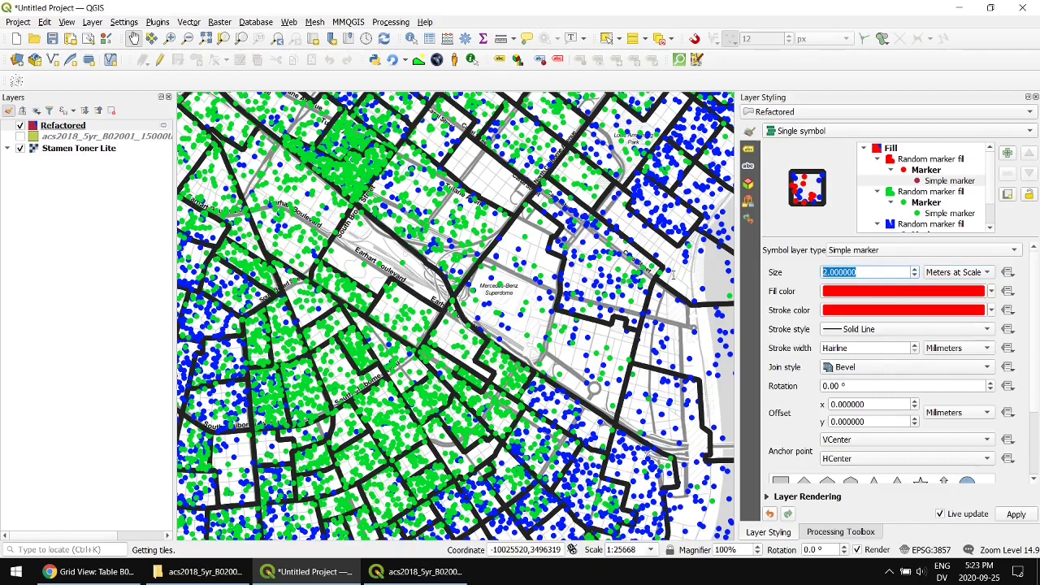
type("6")
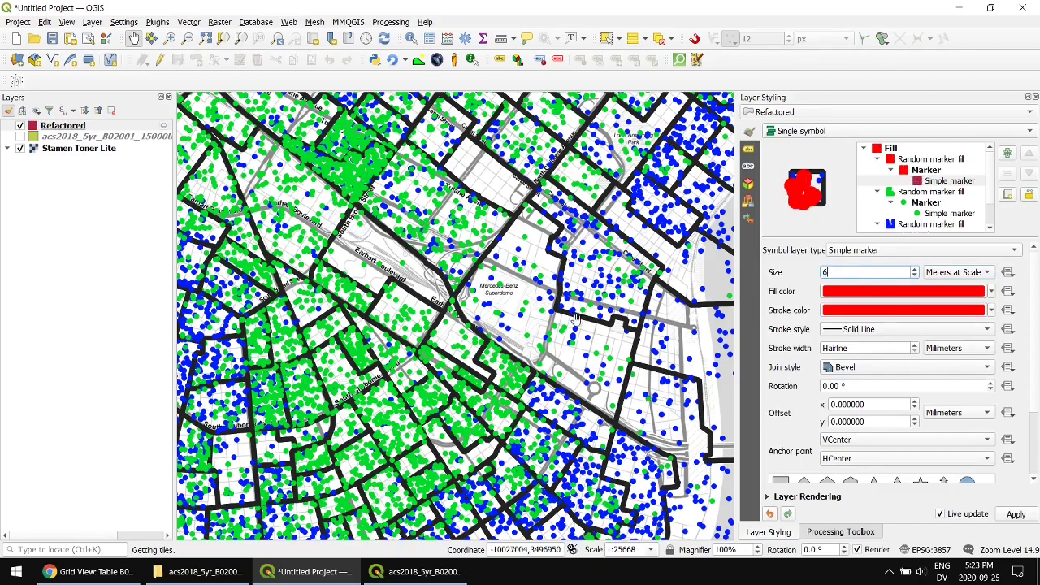
scroll(598, 313, "down", 1)
scroll(325, 350, "up", 2)
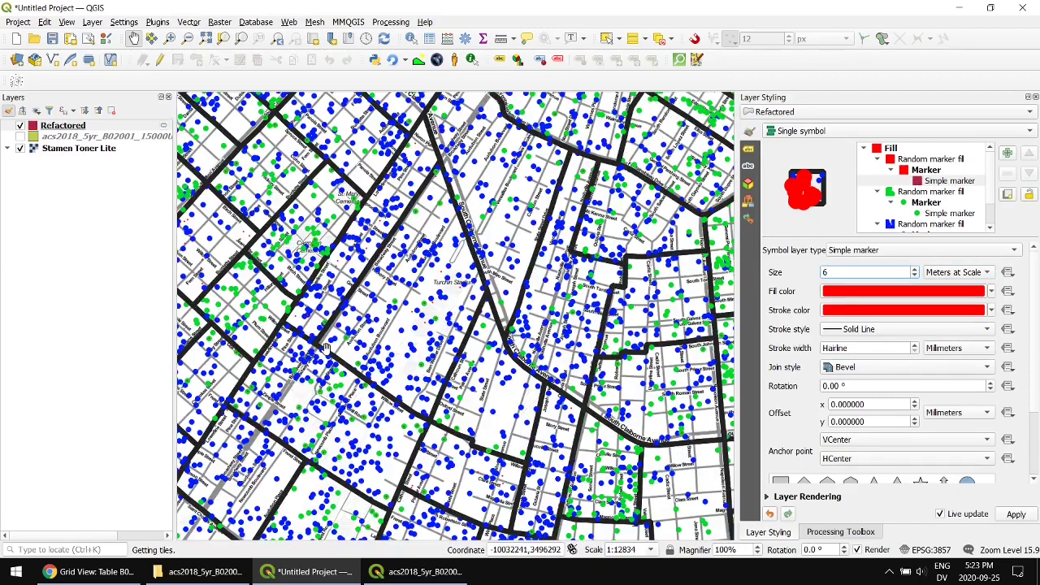
scroll(232, 285, "up", 1)
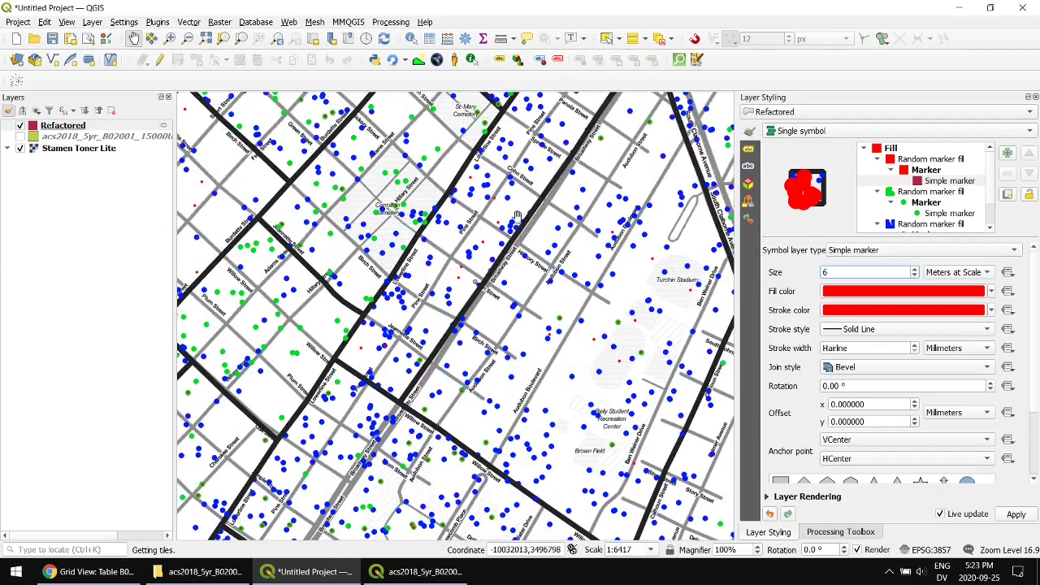
scroll(362, 310, "up", 3)
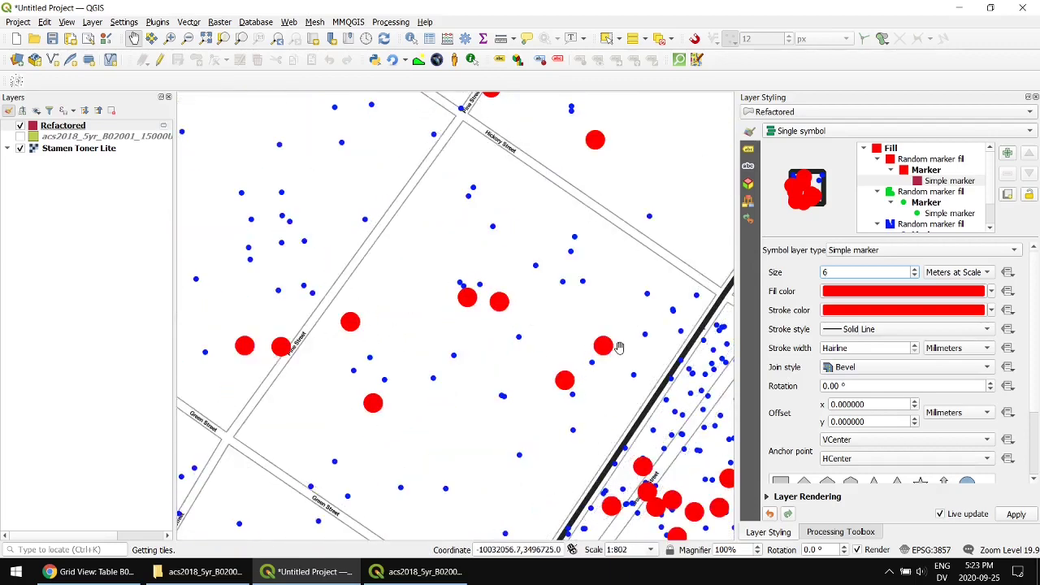
scroll(501, 332, "down", 1)
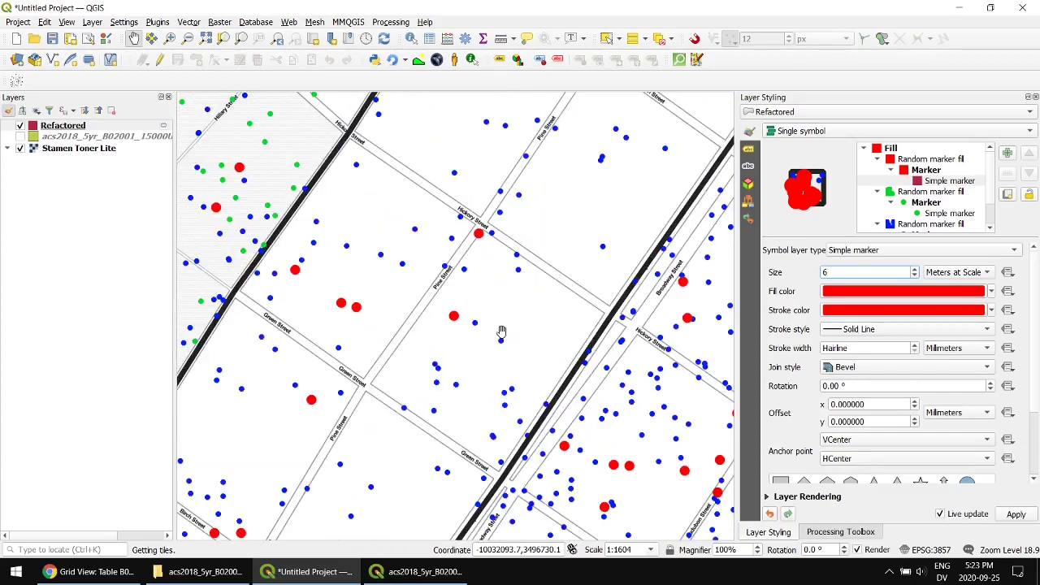
scroll(475, 338, "down", 1)
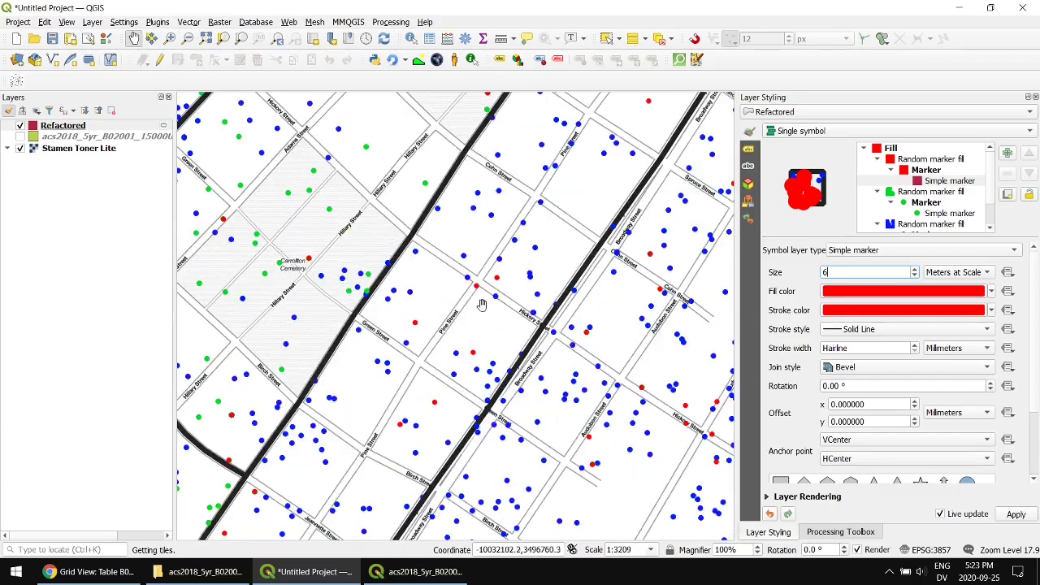
Set the green dot marker size to 6 in Meters at Scale.
left_click(947, 214)
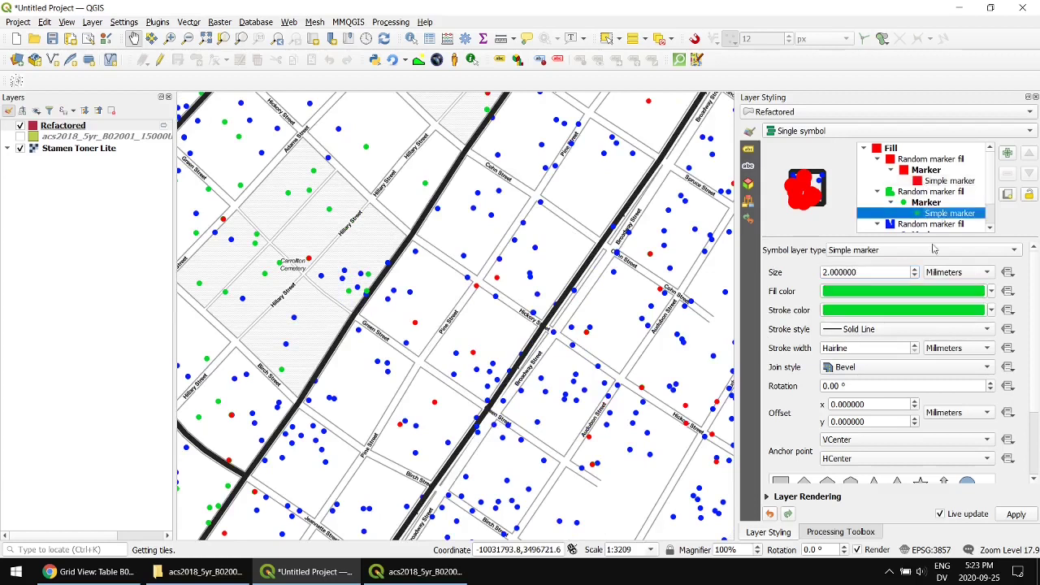
double_click(892, 272)
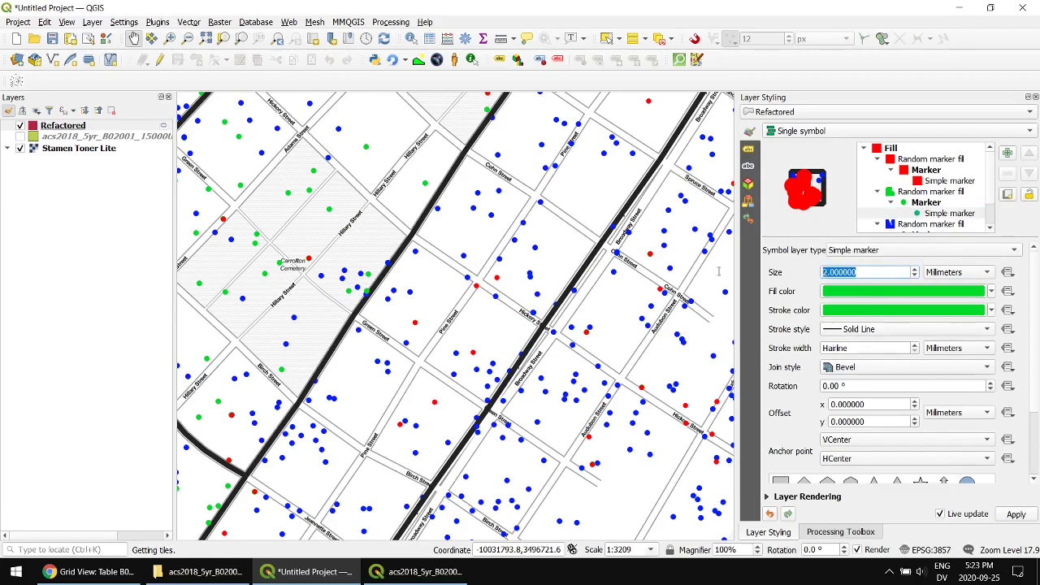
type("6")
left_click(955, 272)
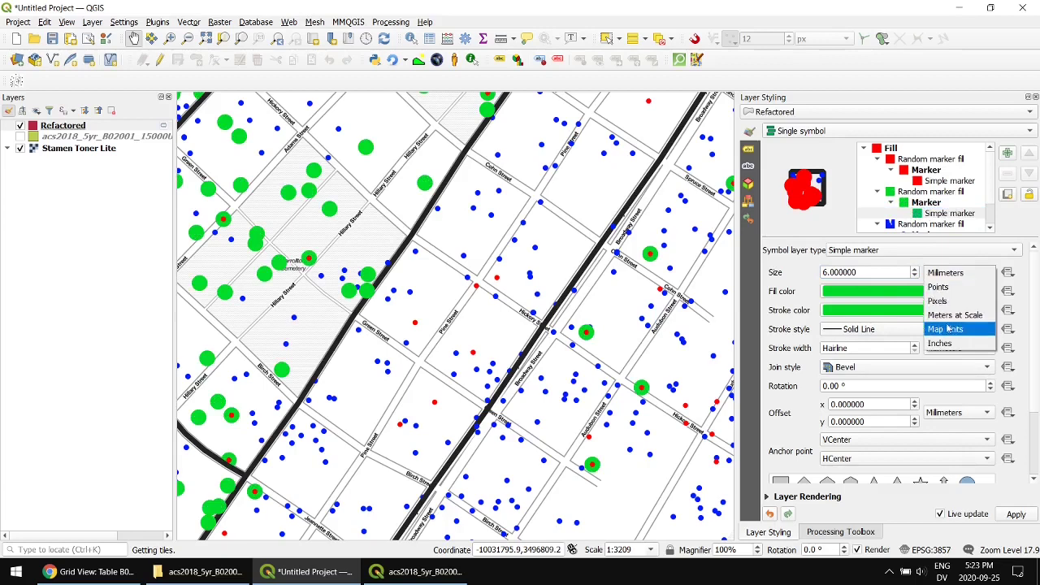
left_click(955, 314)
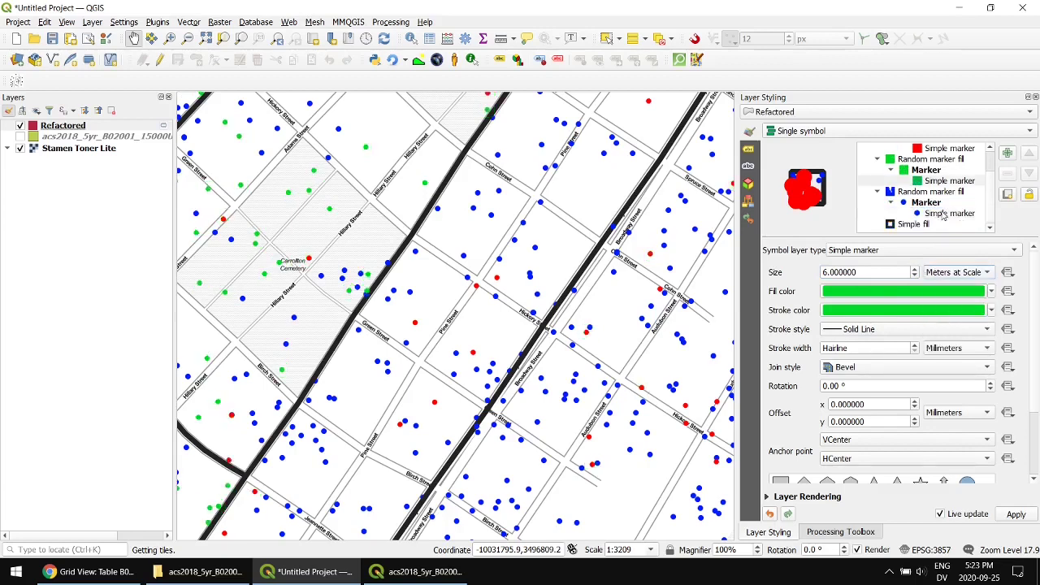
Set the blue dot marker size to 6 in Meters at Scale.
left_click(943, 213)
triple_click(865, 271)
type("6")
left_click(955, 273)
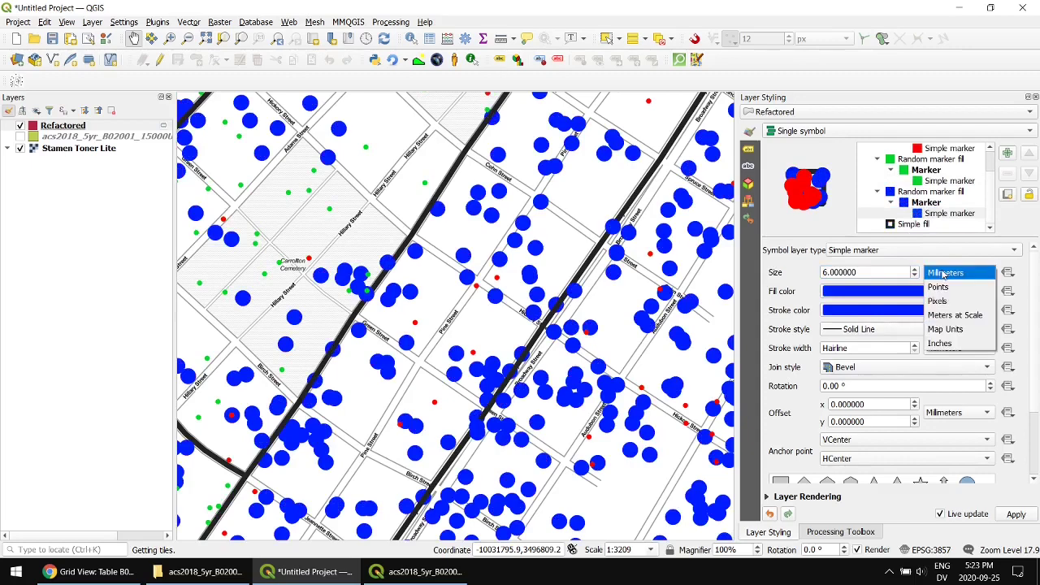
left_click(955, 314)
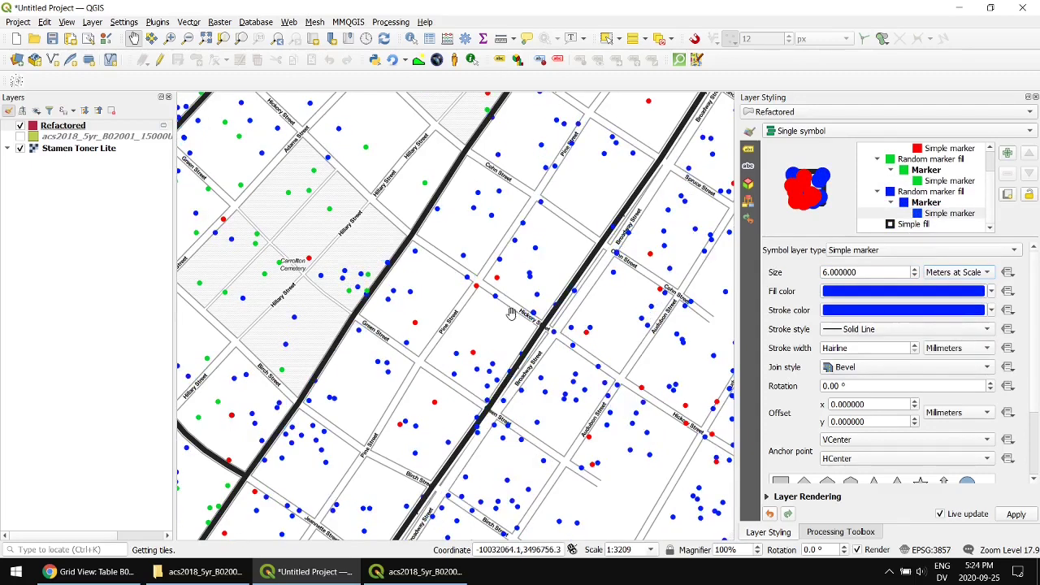
scroll(332, 296, "down", 2)
scroll(332, 296, "down", 1)
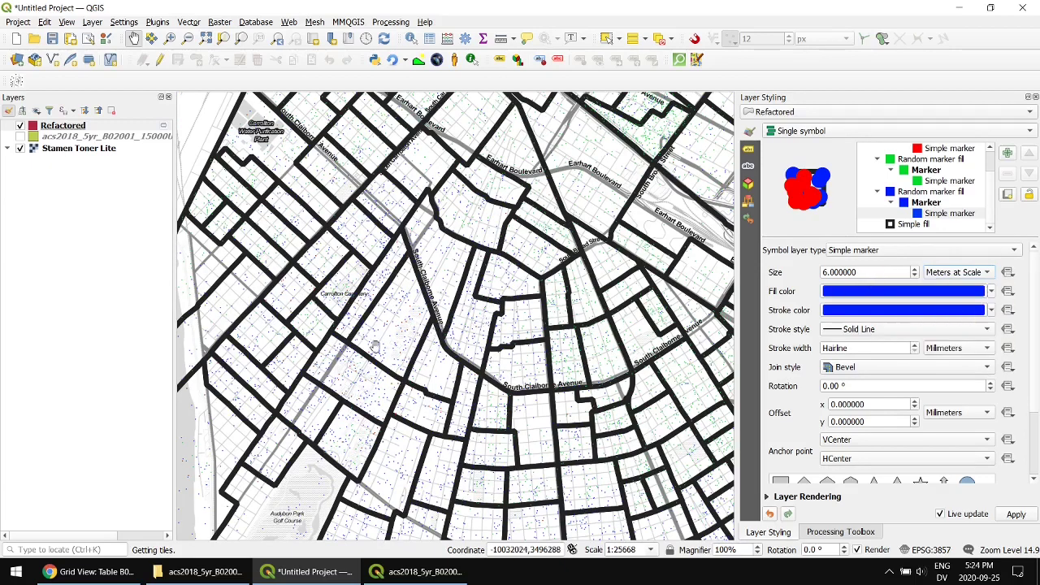
scroll(362, 364, "up", 1)
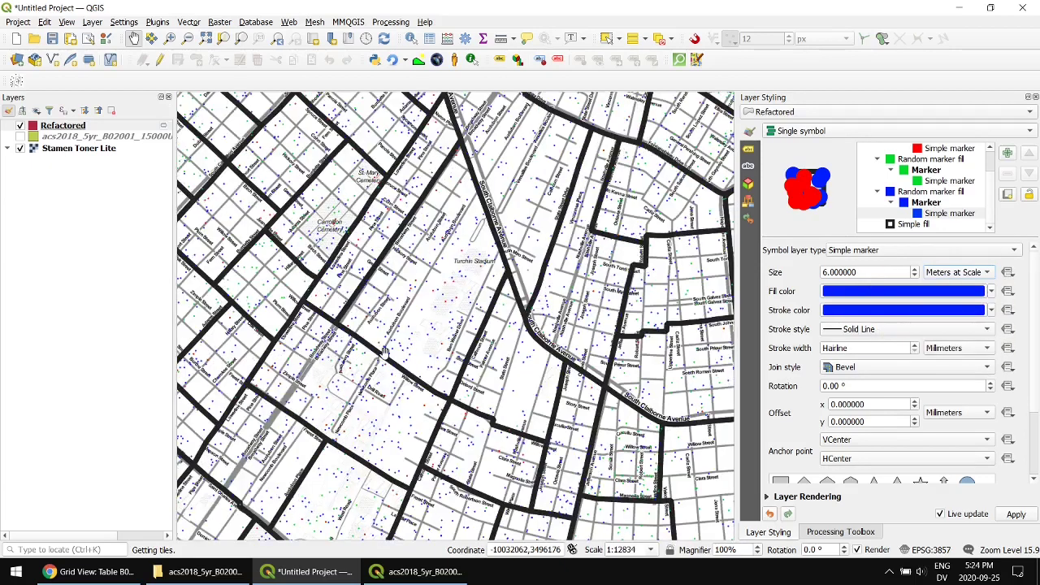
Remove the /10 from the blue fill's point count expression so each dot is one white resident.
left_click(930, 191)
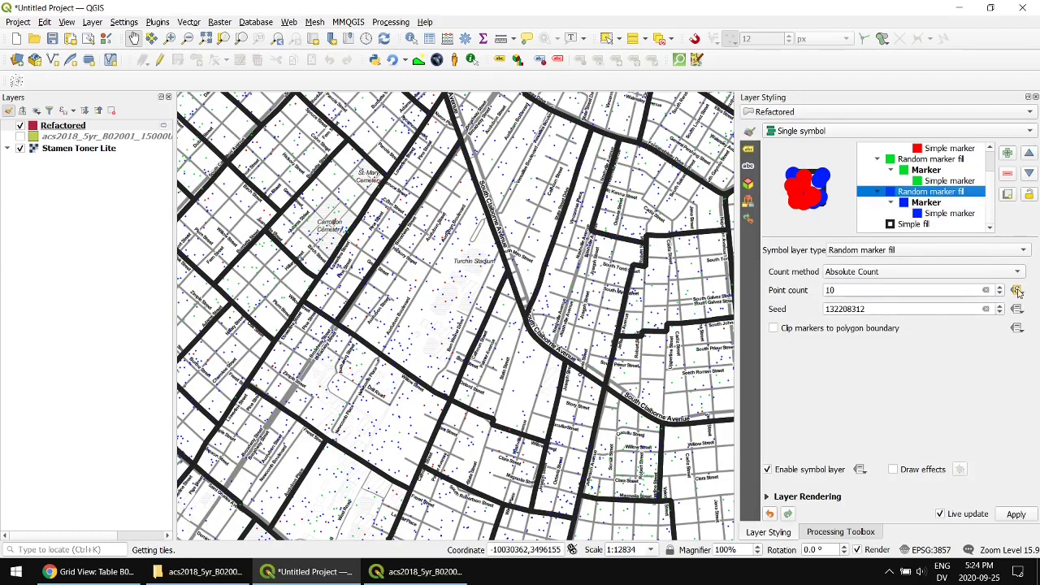
left_click(1018, 291)
left_click(896, 437)
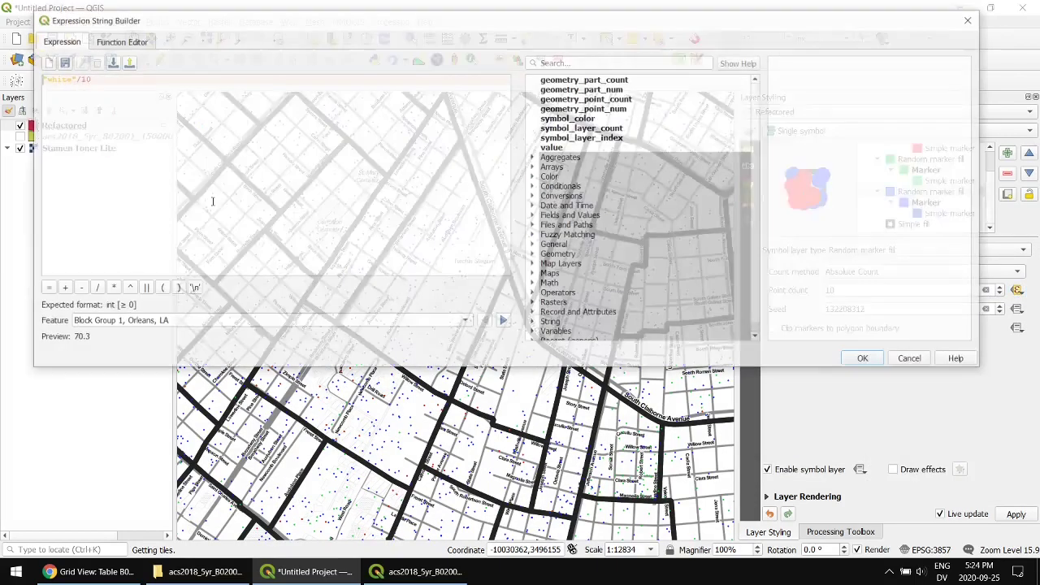
key("BackSpace")
key("BackSpace")
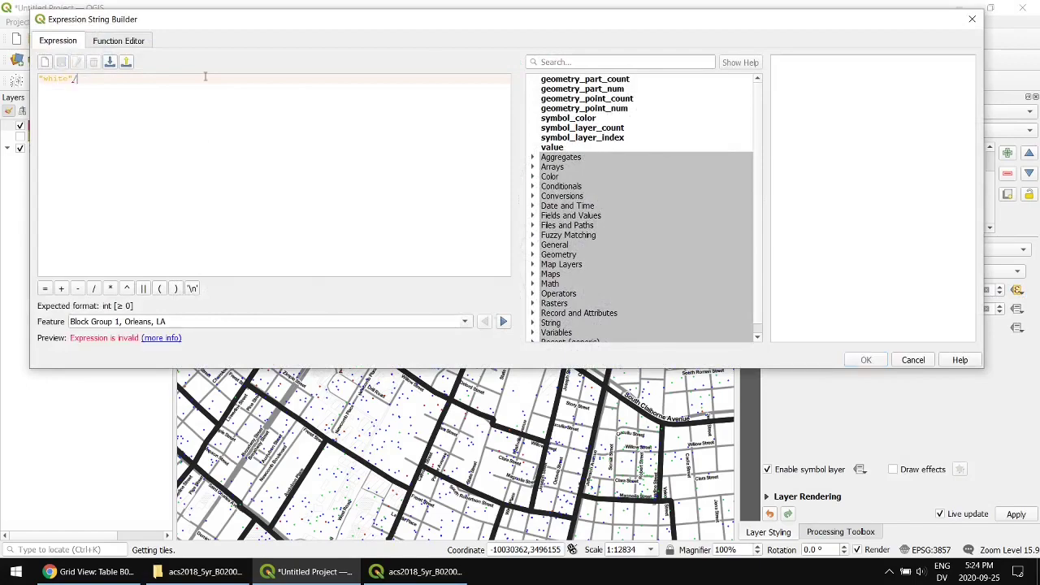
left_click(866, 359)
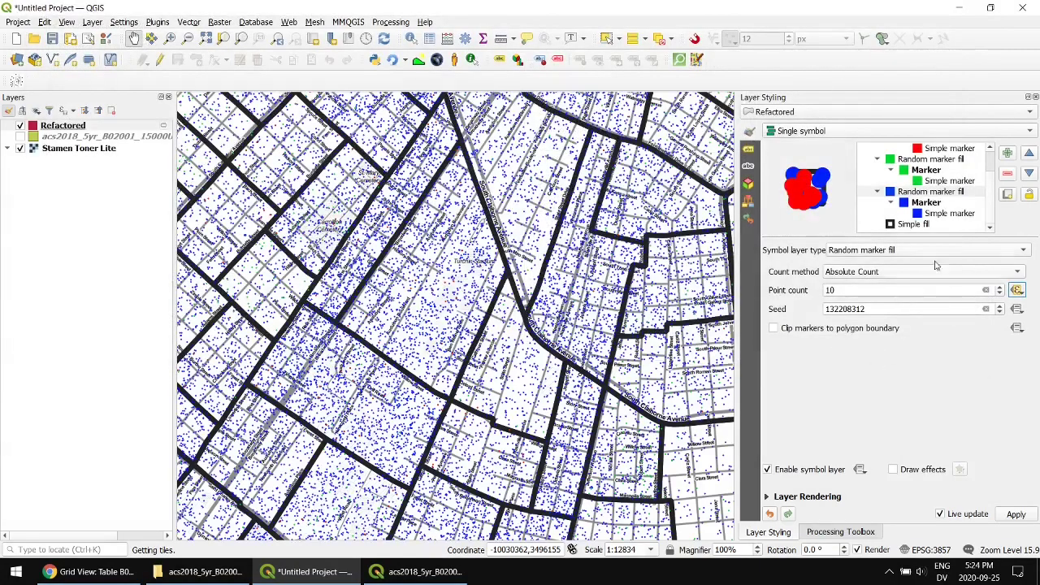
Remove the /10 from the green fill's point count expression so each dot is one black resident.
left_click(939, 161)
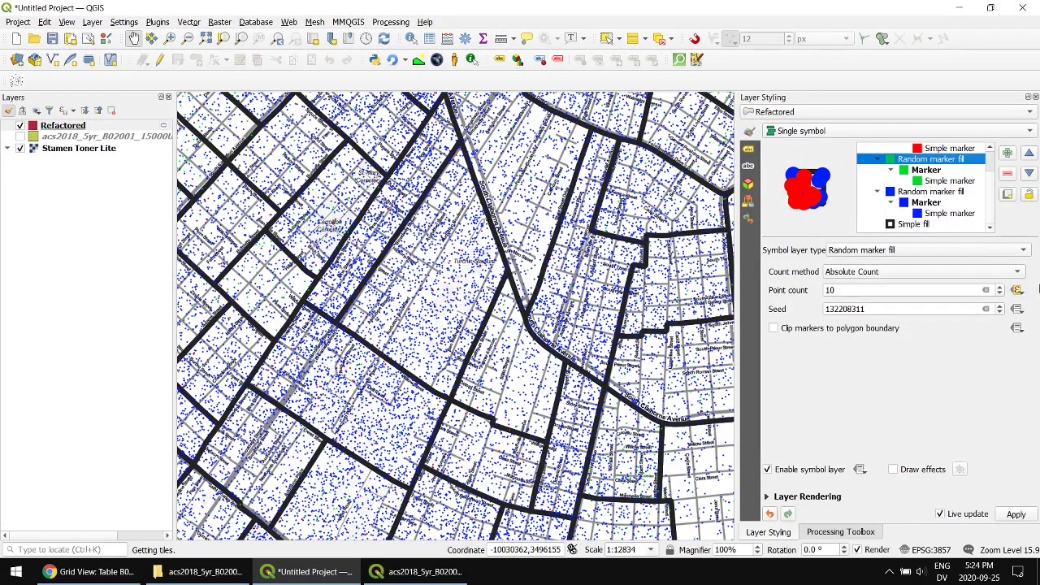
left_click(1016, 290)
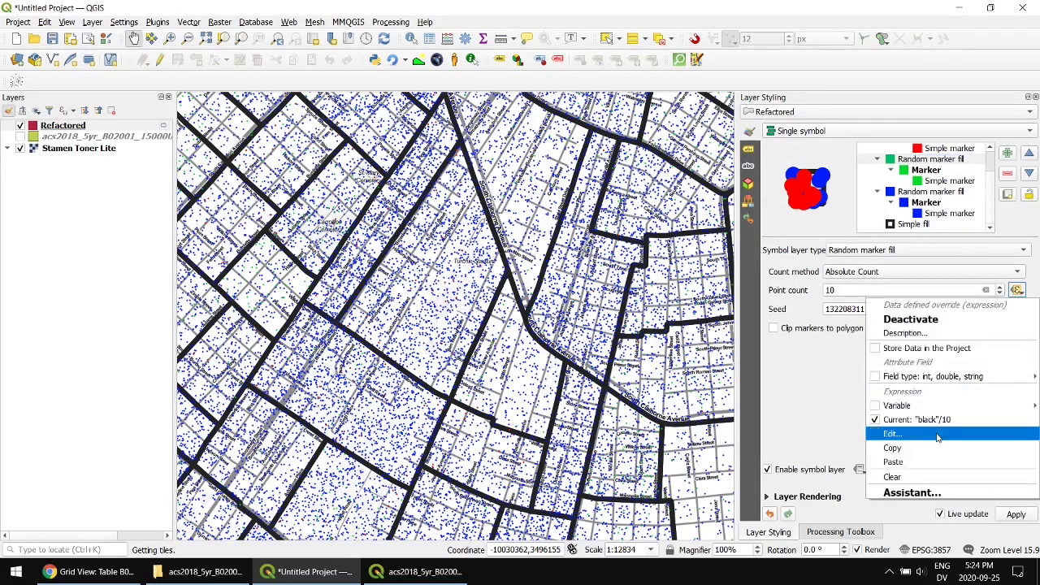
left_click(890, 431)
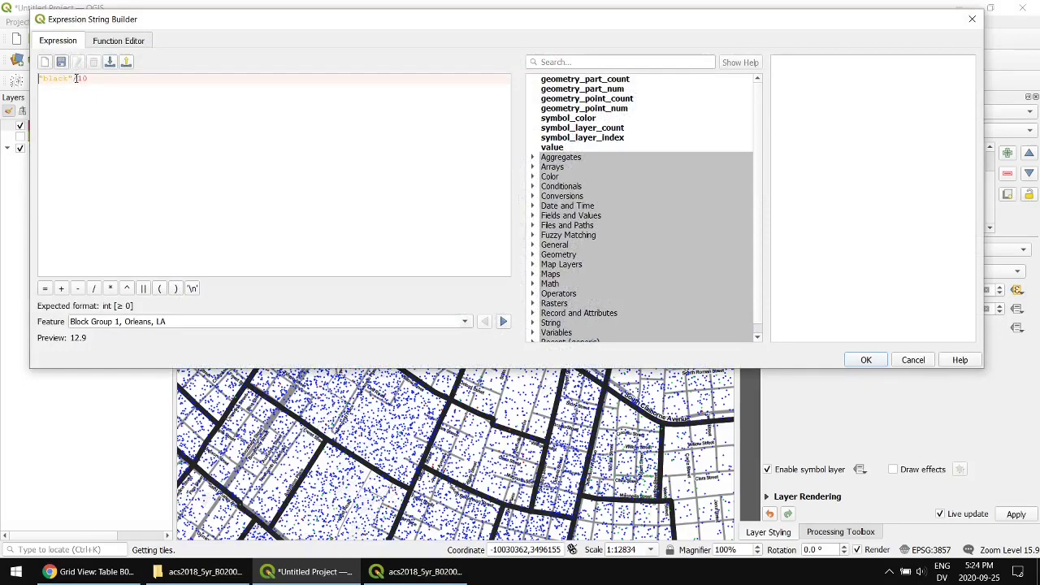
key("BackSpace")
key("BackSpace")
left_click(866, 360)
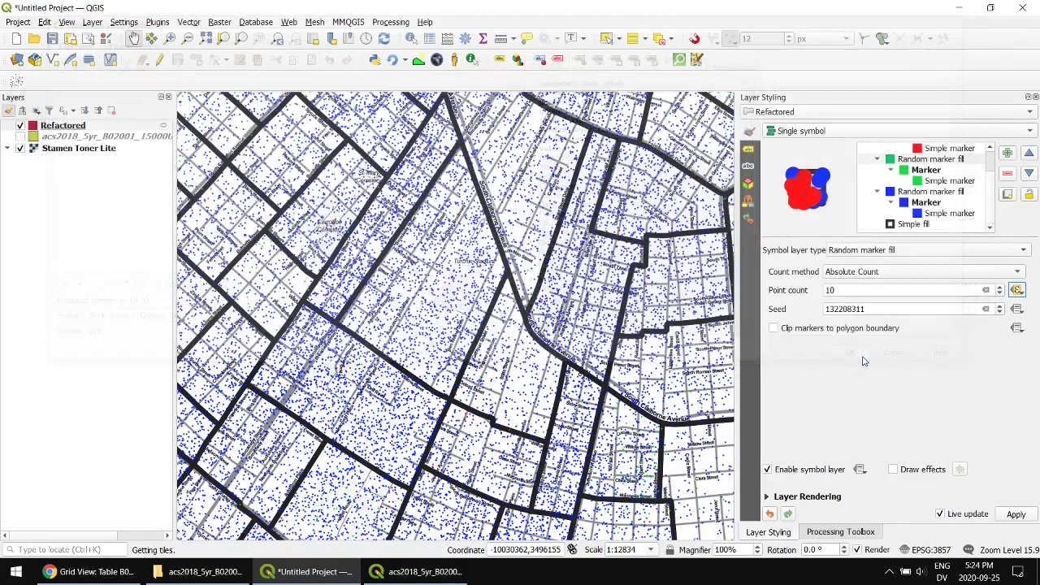
Remove the /10 from the red fill's point count expression, leaving just "asian".
scroll(947, 154, "up", 1)
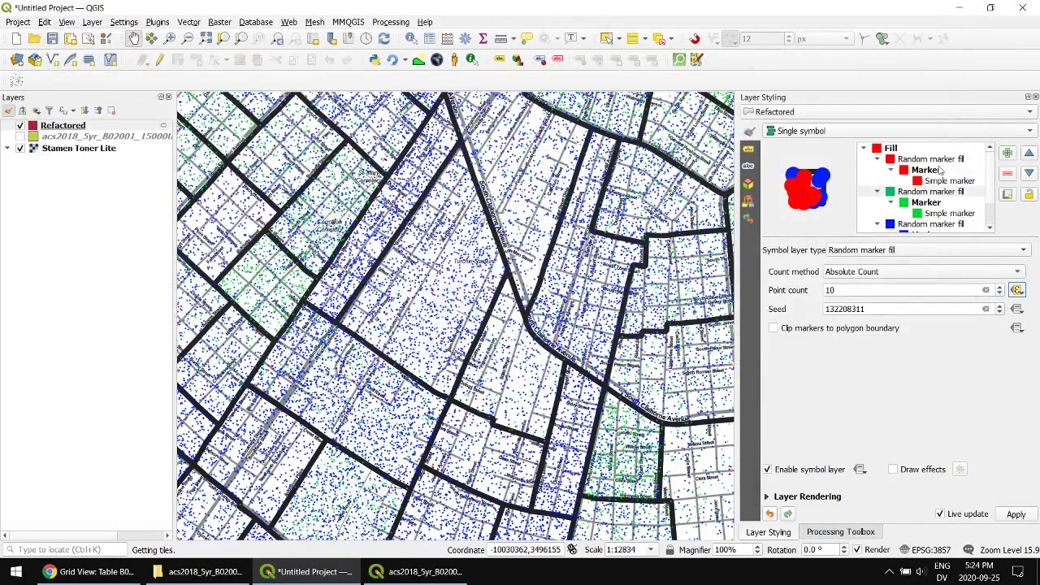
left_click(931, 158)
left_click(1017, 290)
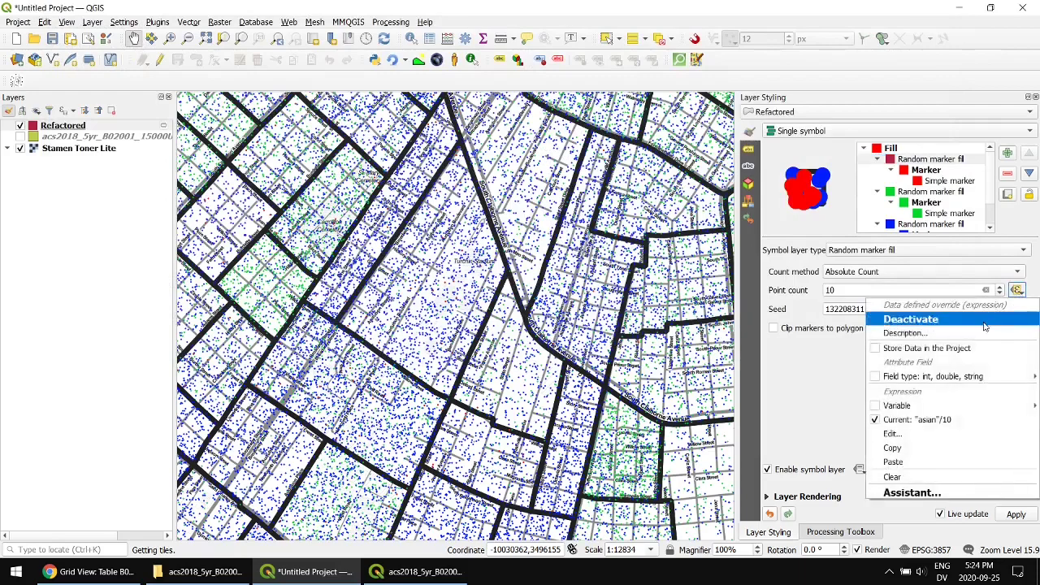
left_click(902, 433)
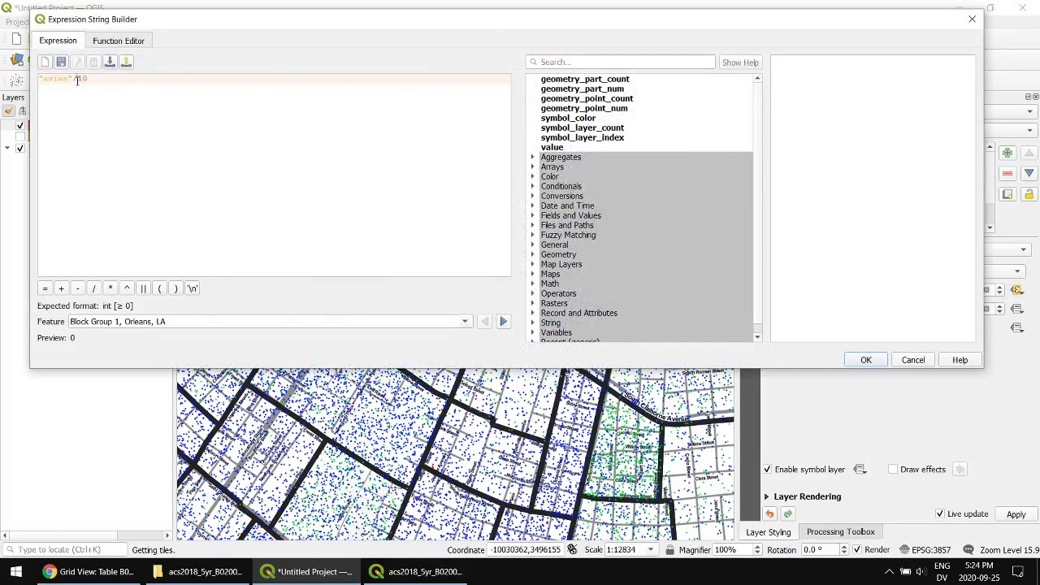
key("BackSpace")
key("BackSpace")
key("BackSpace")
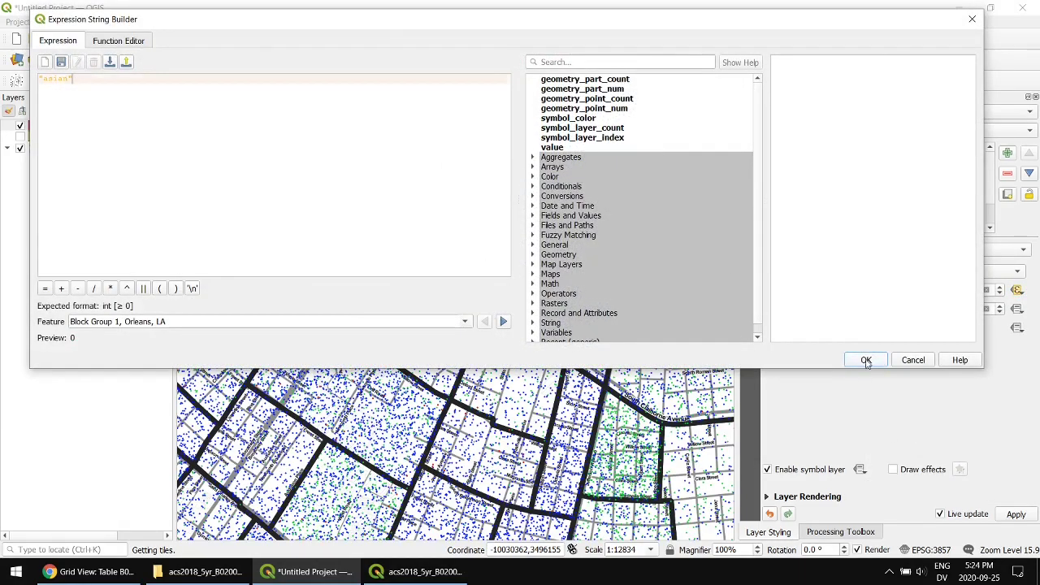
left_click(866, 360)
scroll(325, 358, "down", 2)
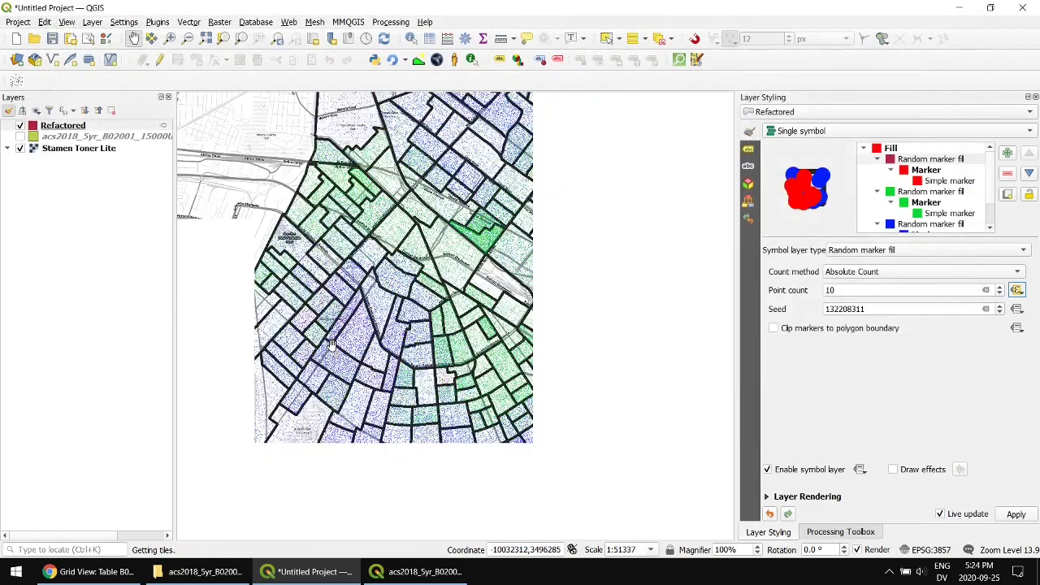
scroll(313, 357, "down", 1)
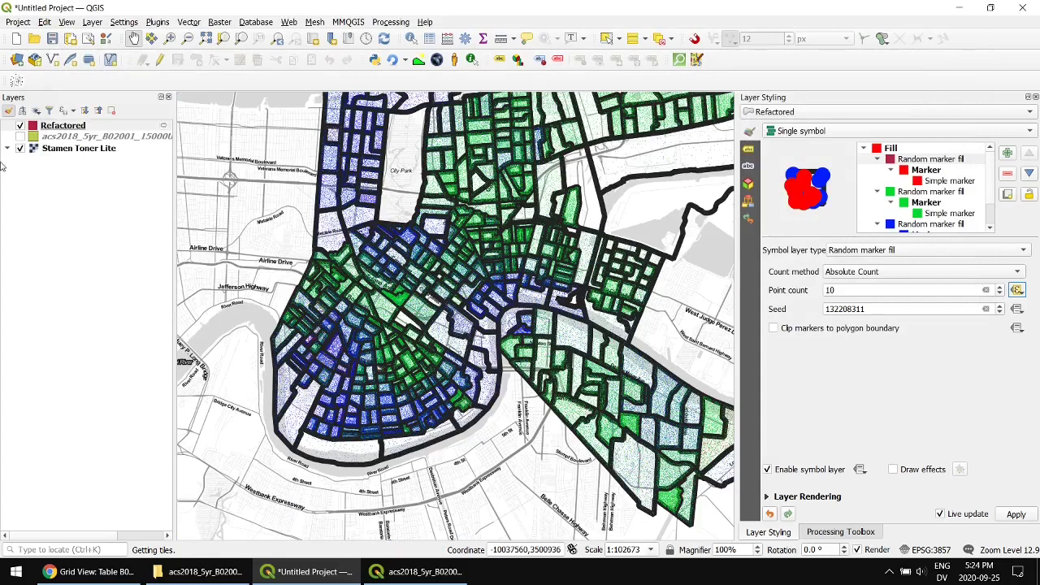
scroll(989, 188, "down", 1)
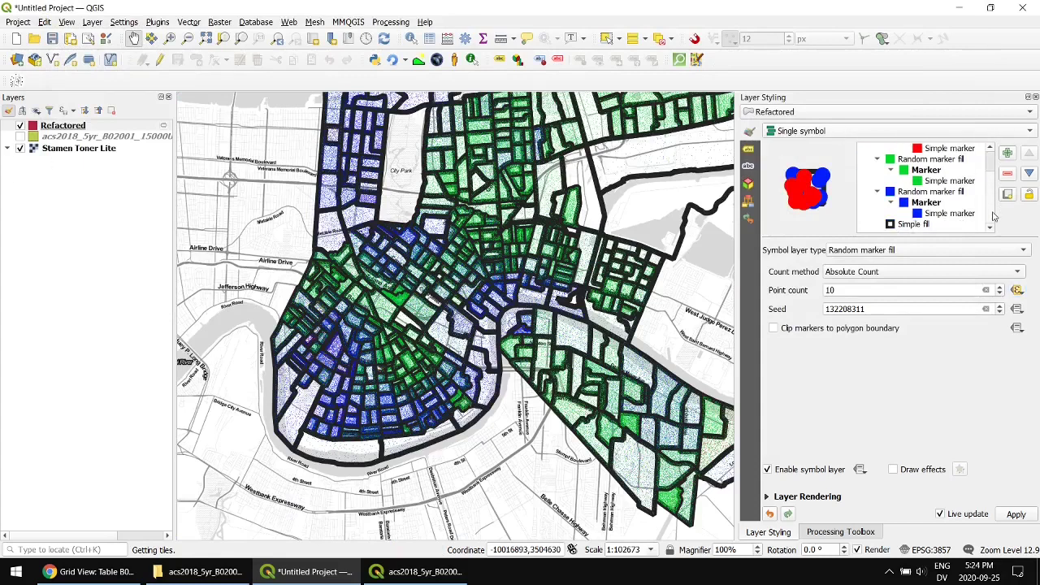
Set the block group Simple fill stroke width to 0.5 and stroke style to No Pen.
left_click(913, 224)
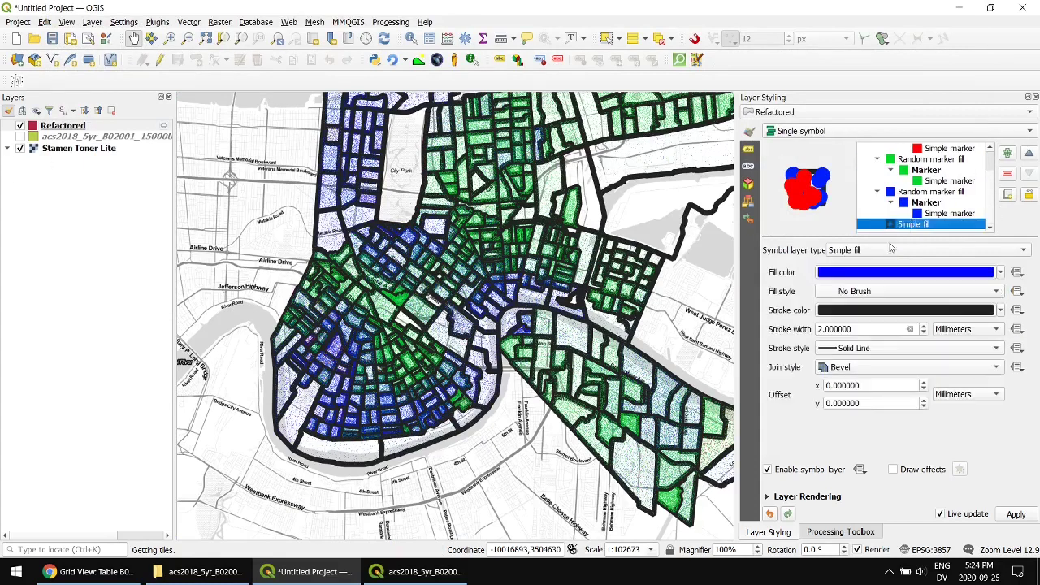
triple_click(857, 328)
type(".5")
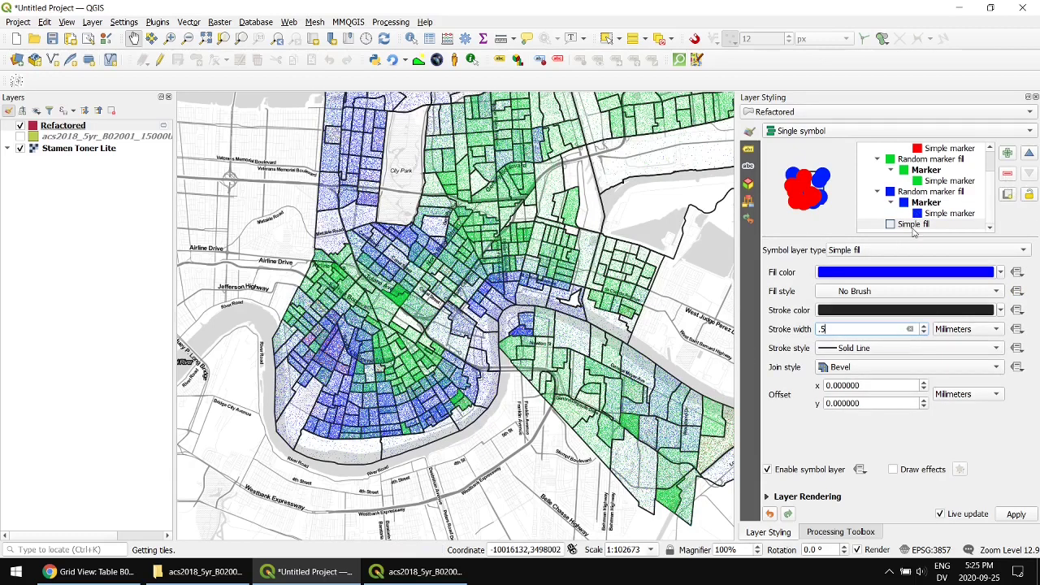
left_click(860, 349)
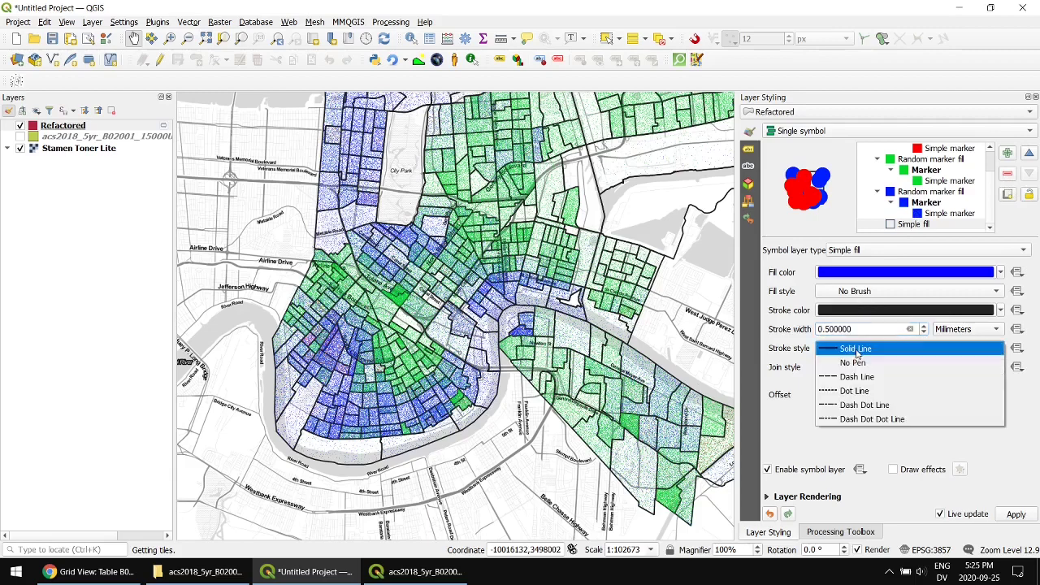
left_click(855, 362)
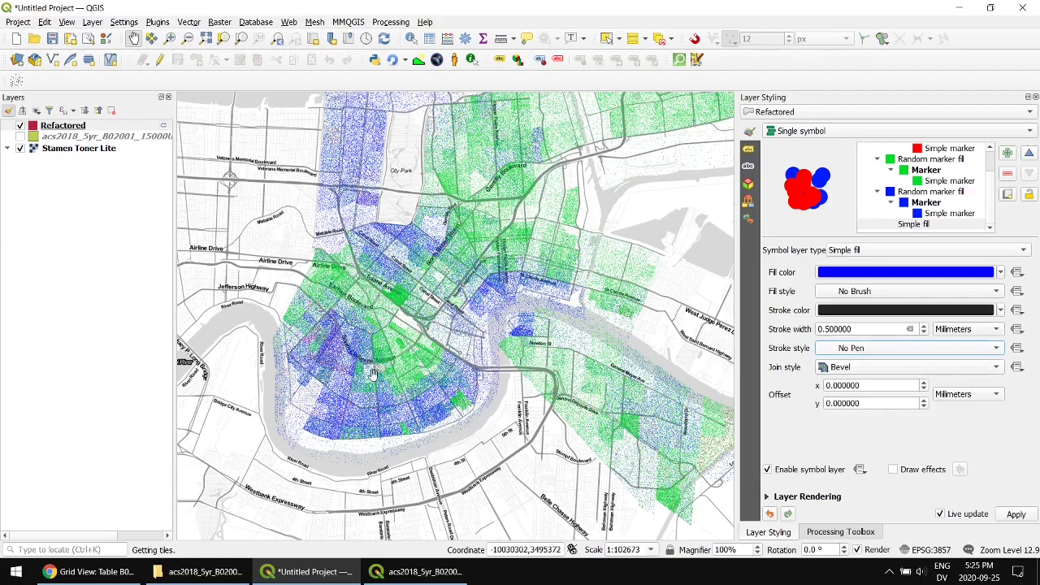
Zoom and pan the map to centre New Orleans and inspect the coloured dots.
scroll(387, 361, "up", 1)
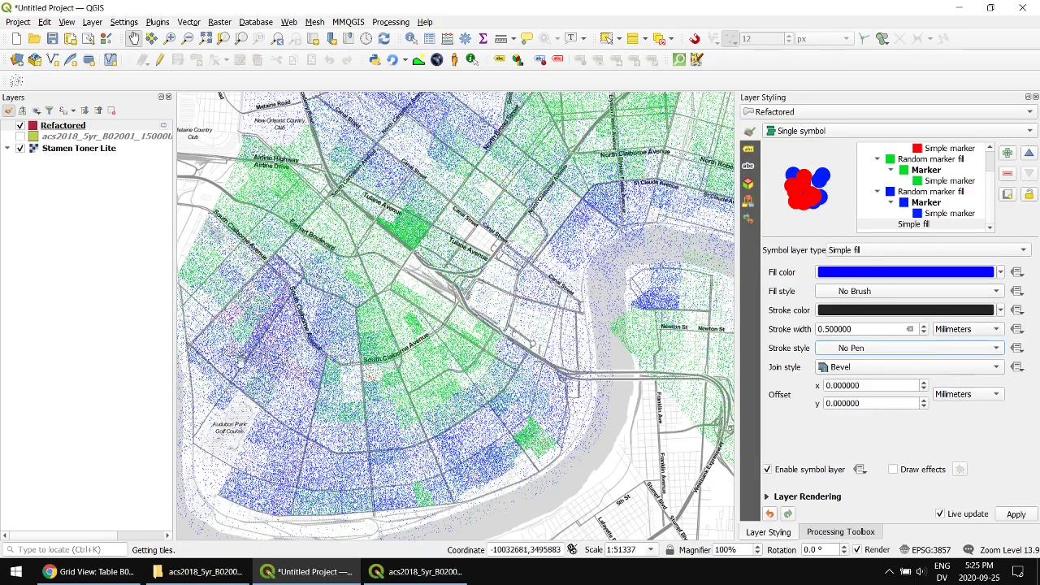
scroll(236, 349, "up", 1)
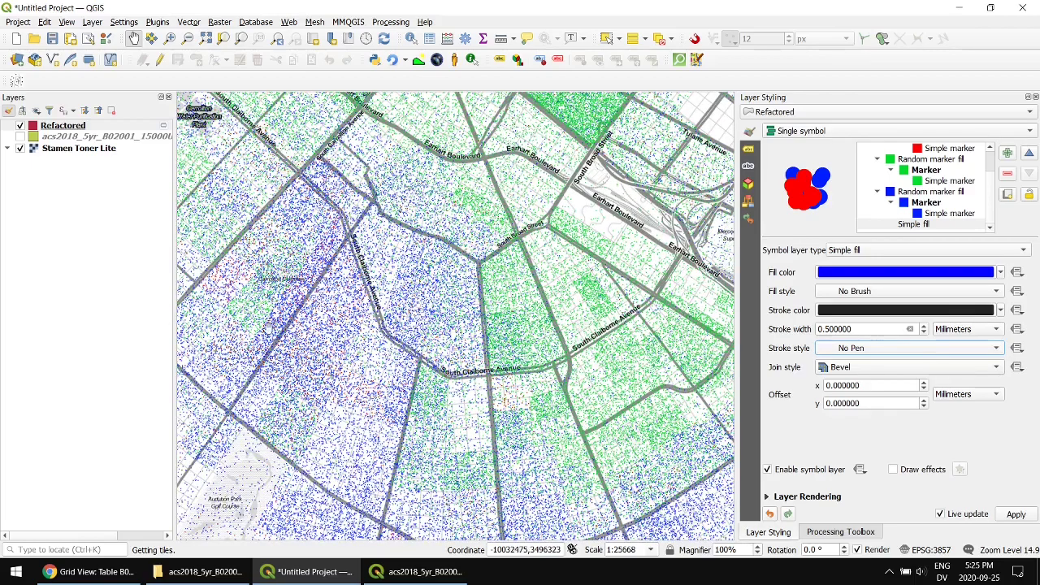
scroll(245, 343, "down", 1)
scroll(244, 346, "down", 2)
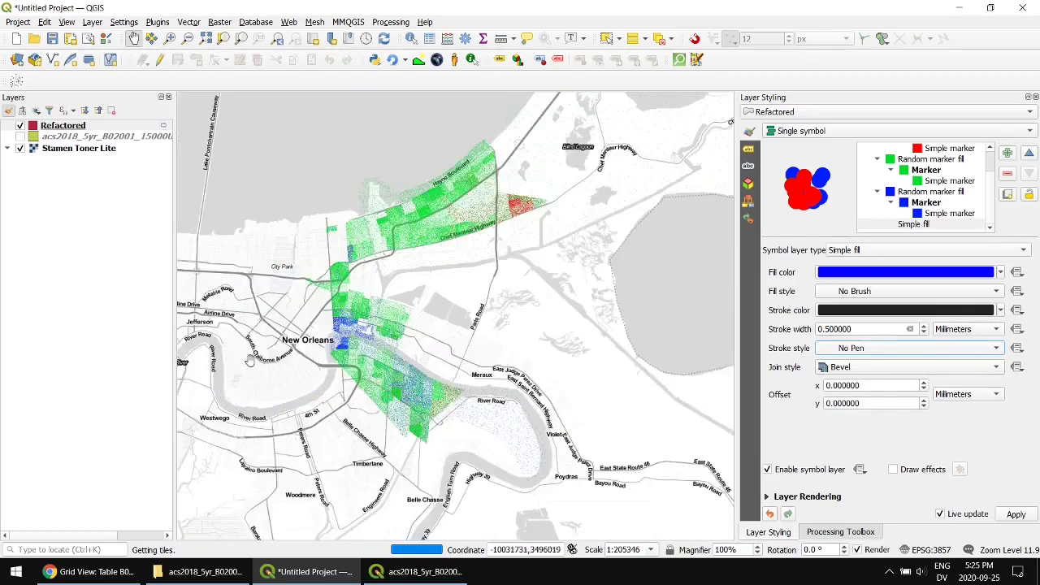
left_click_drag(317, 351, 403, 341)
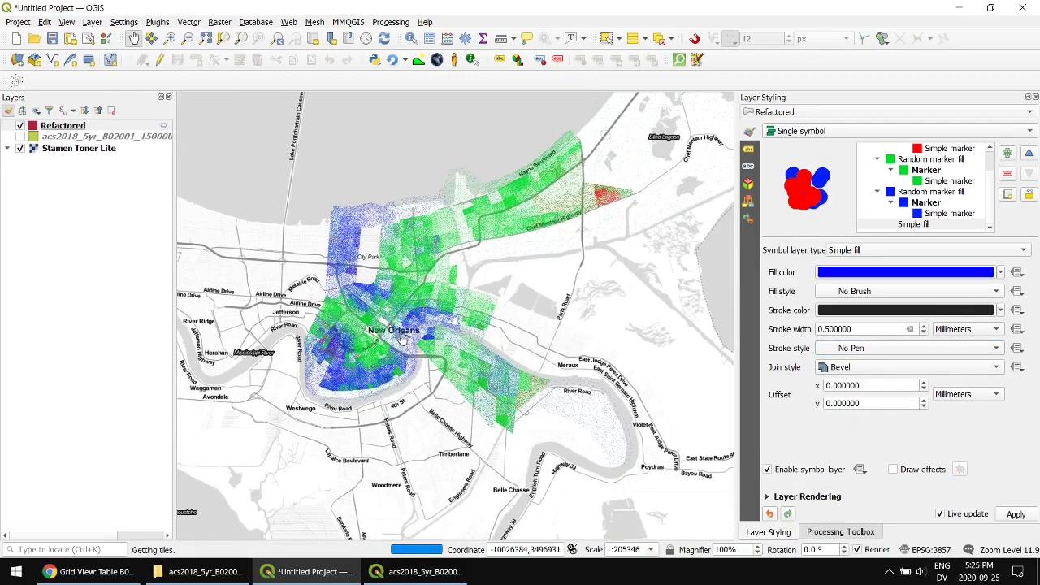
scroll(379, 318, "up", 1)
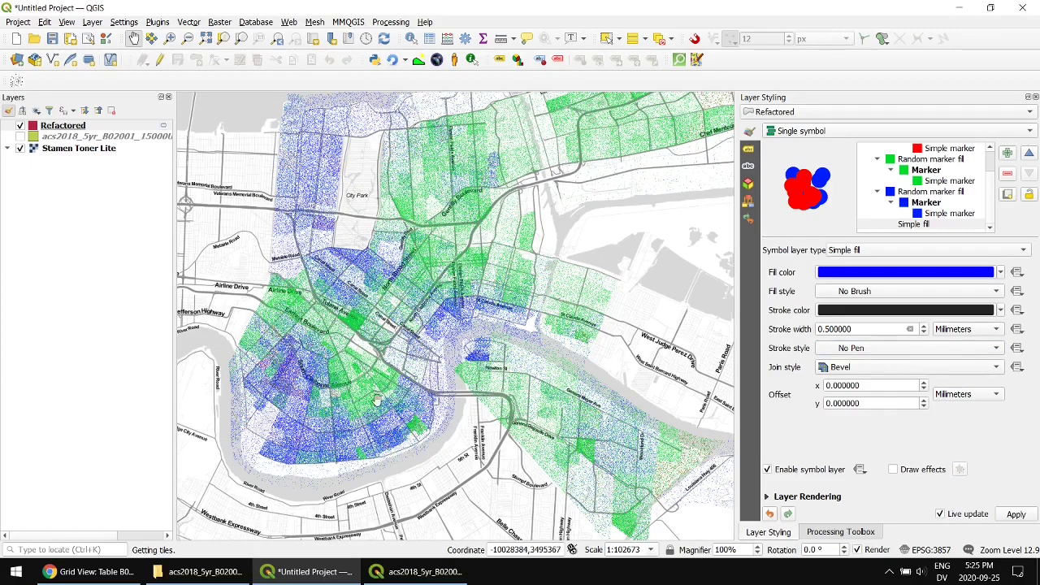
scroll(267, 354, "up", 1)
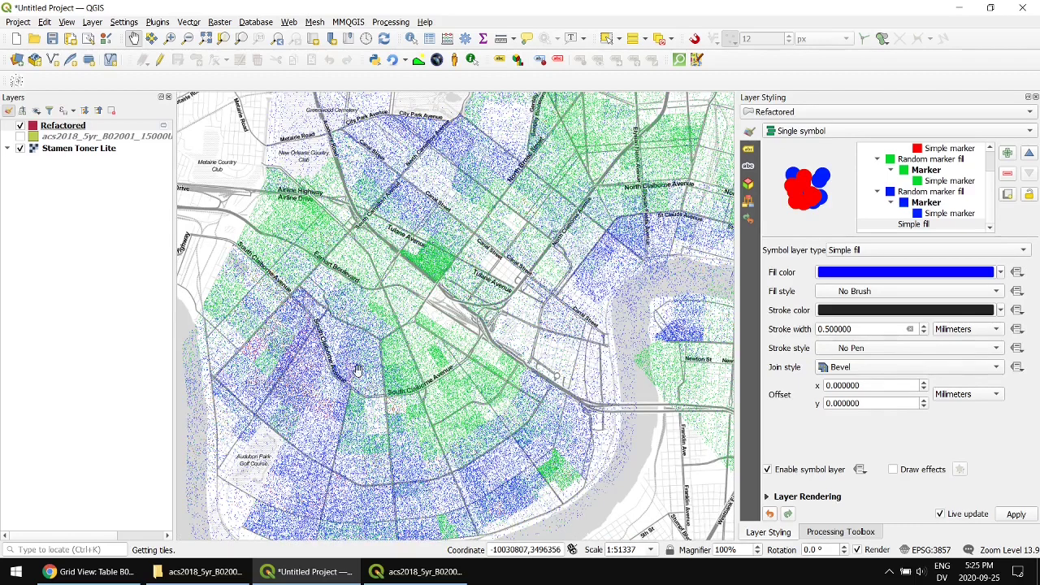
scroll(270, 294, "down", 1)
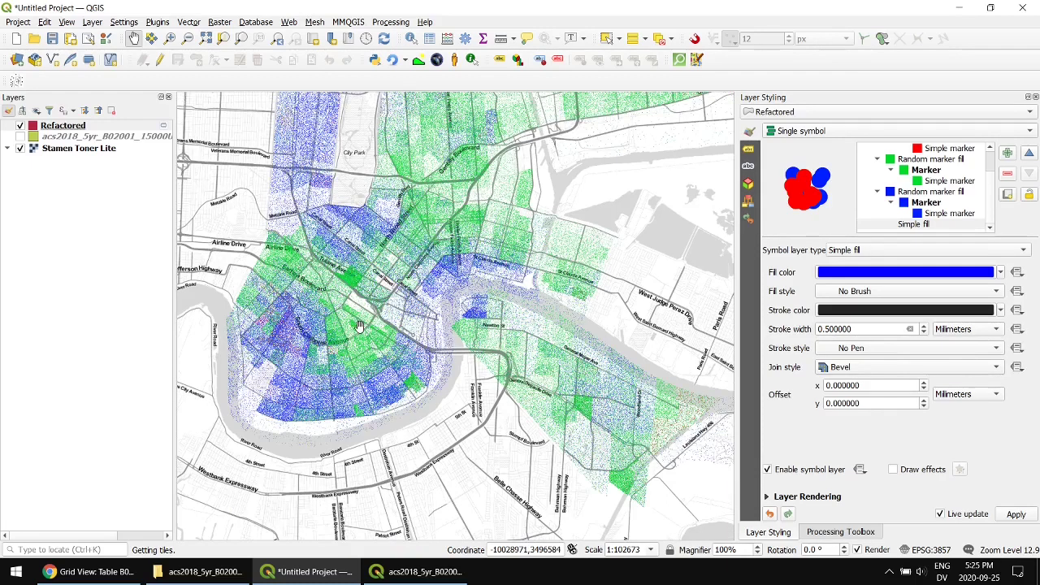
left_click_drag(993, 177, 992, 150)
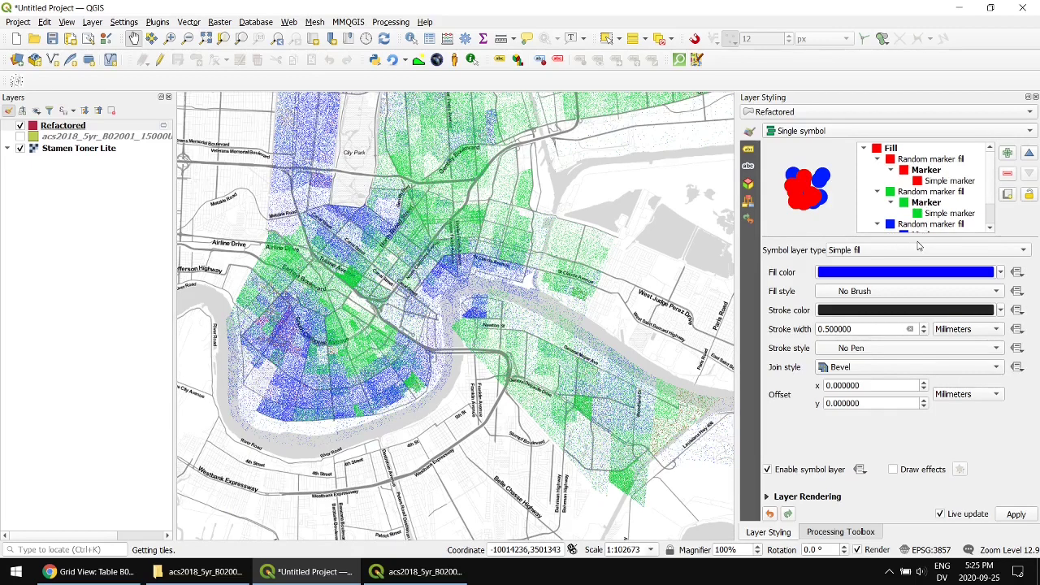
left_click(950, 213)
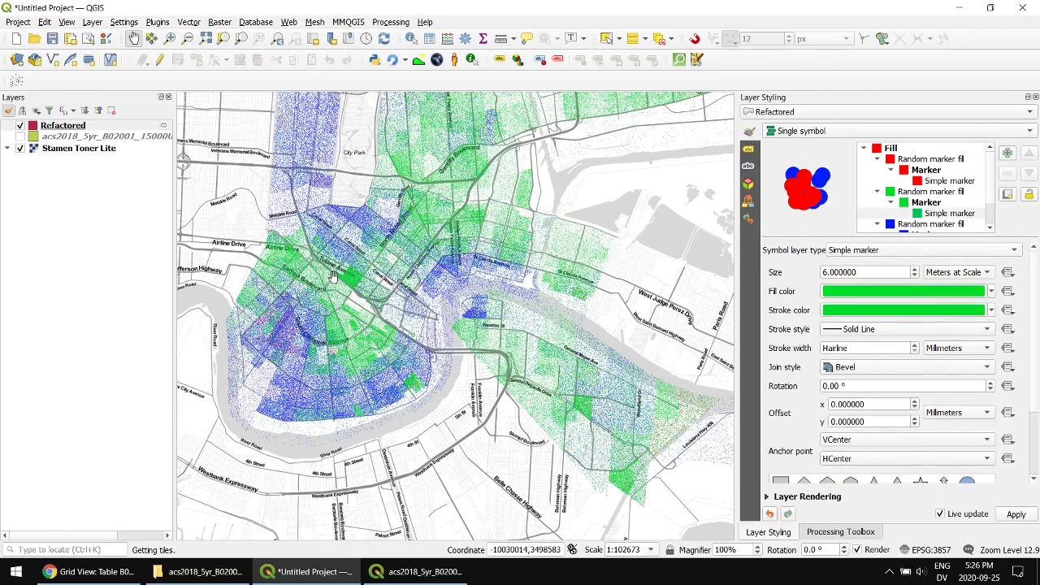
scroll(334, 281, "up", 1)
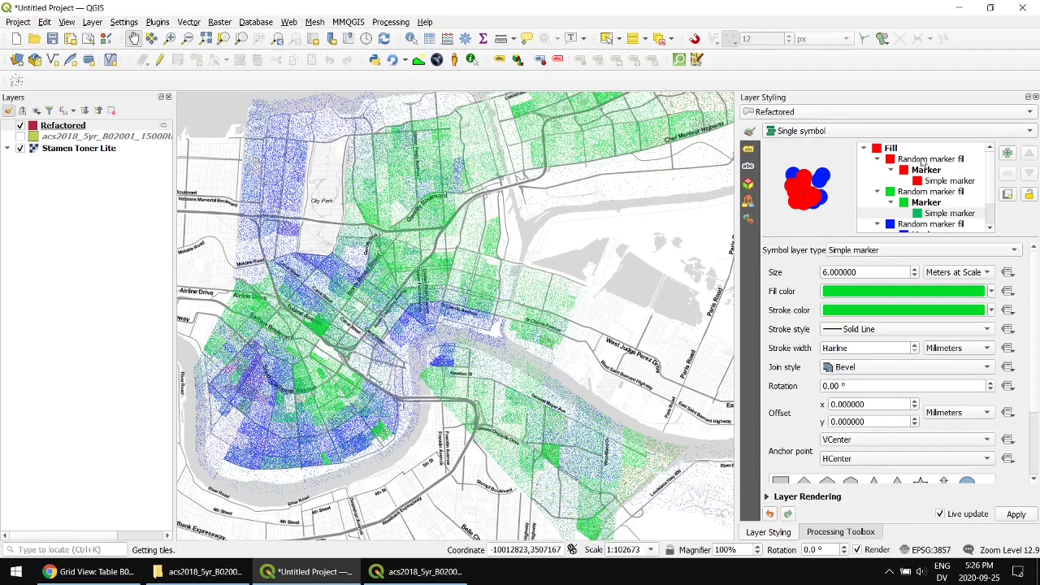
left_click(924, 160)
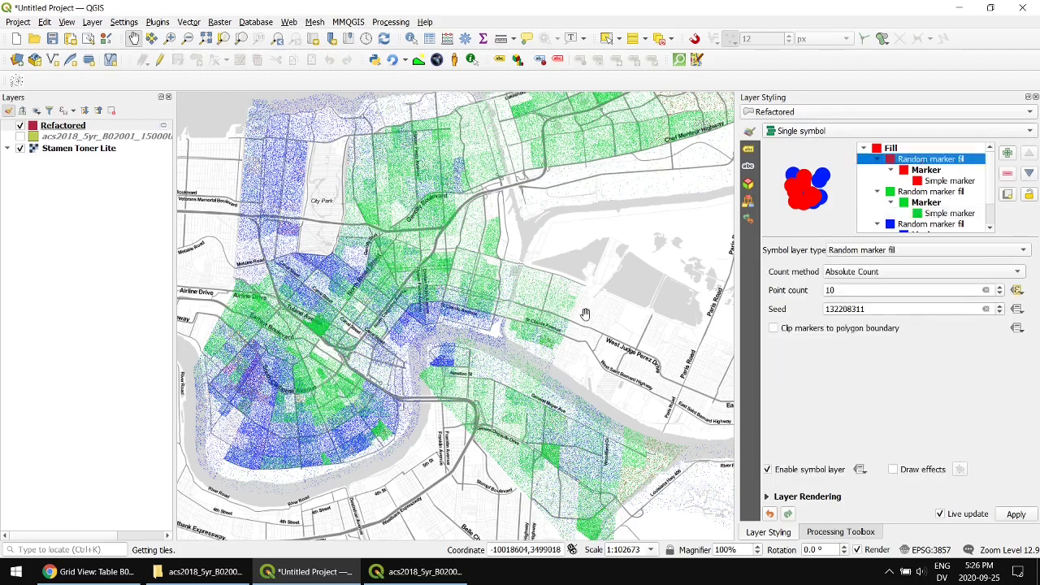
scroll(386, 304, "up", 3)
scroll(386, 302, "up", 2)
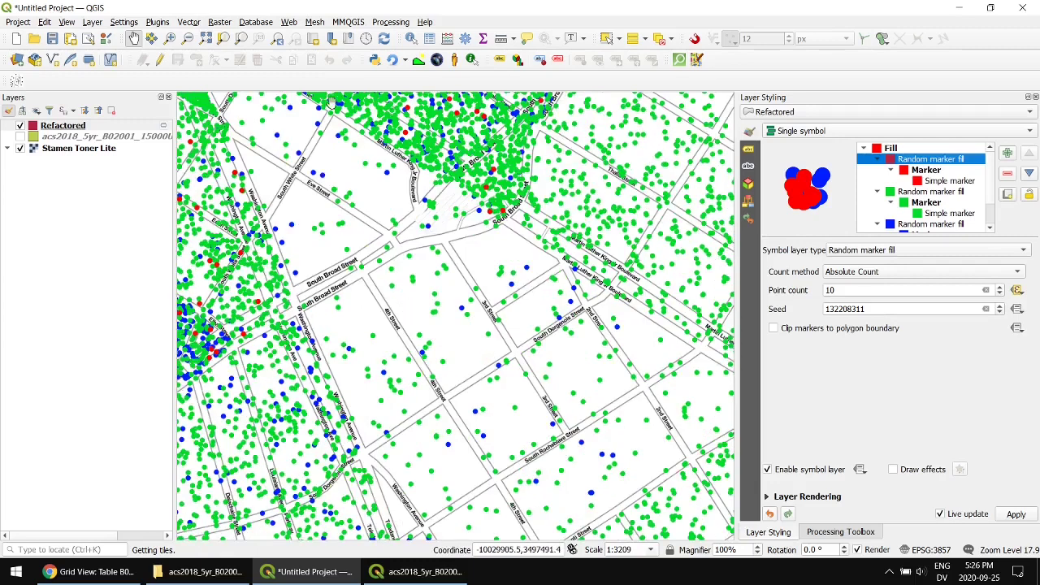
scroll(446, 319, "up", 2)
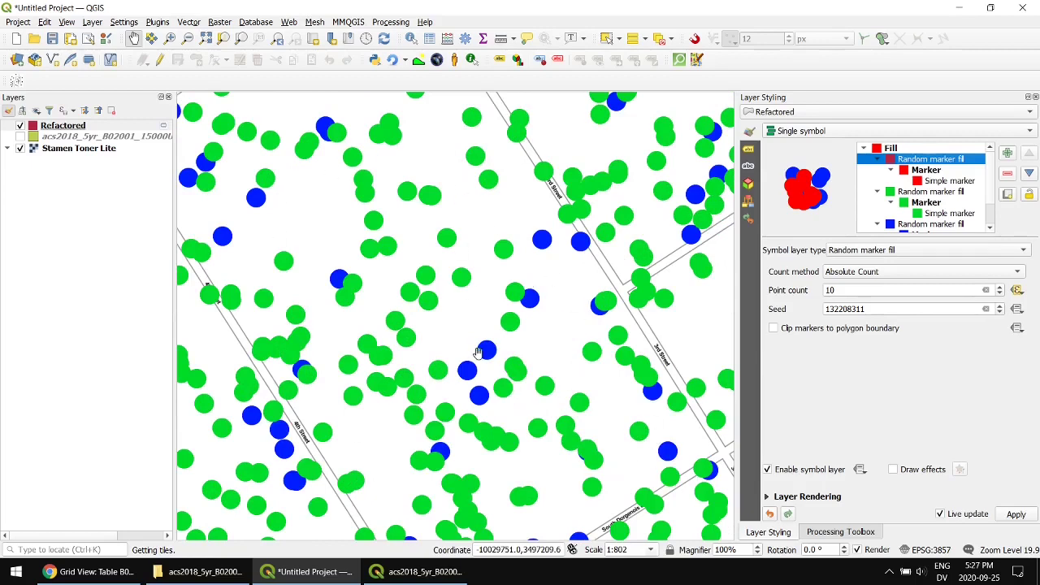
scroll(480, 351, "down", 4)
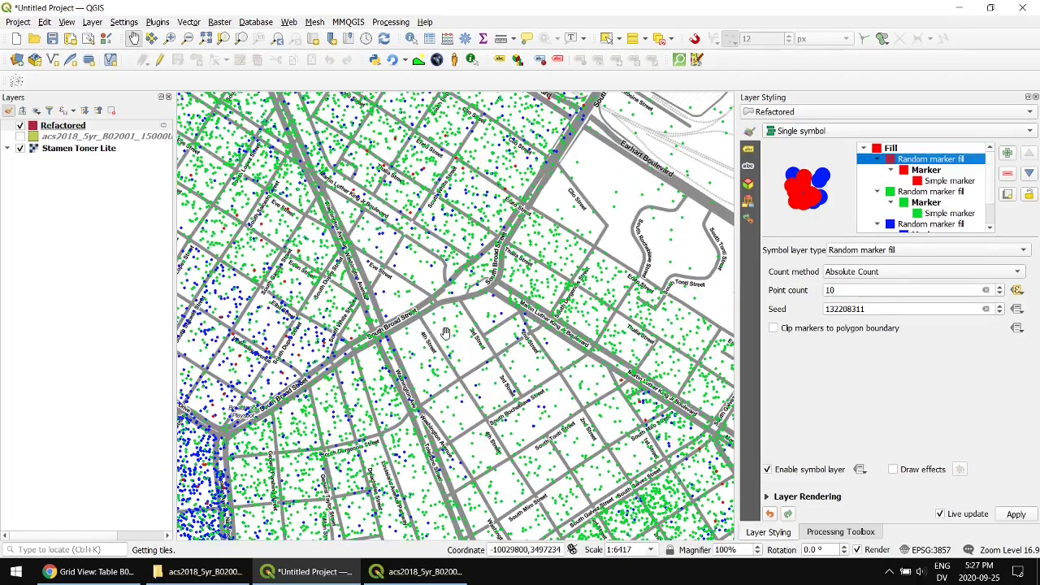
scroll(424, 340, "down", 2)
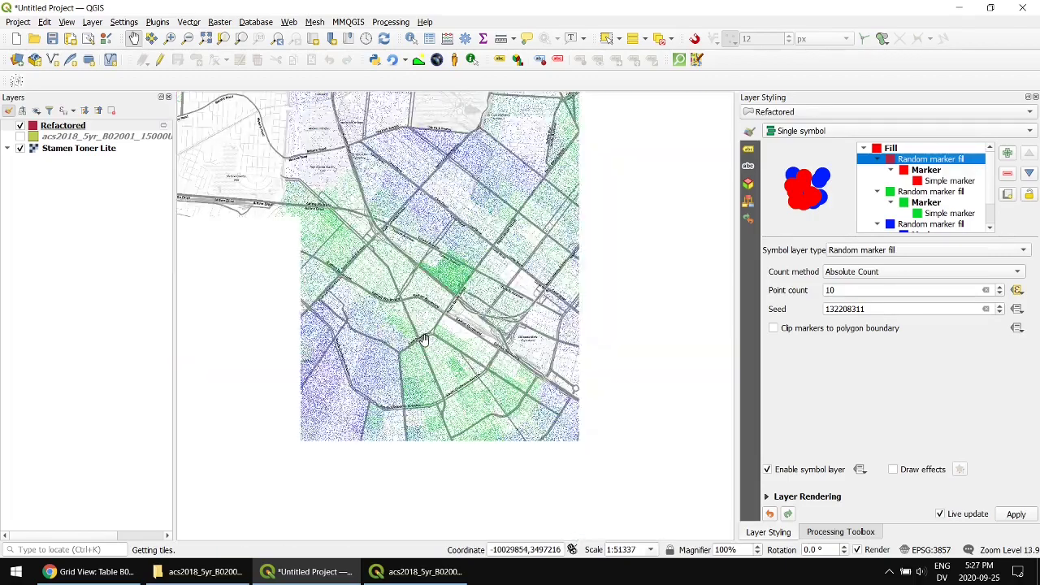
left_click_drag(632, 422, 542, 406)
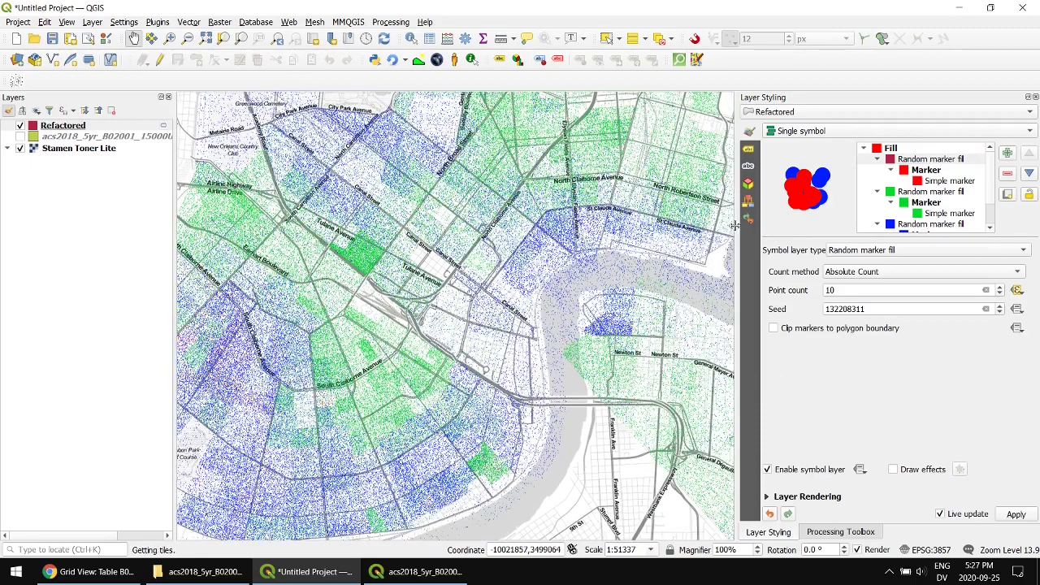
scroll(351, 395, "down", 2)
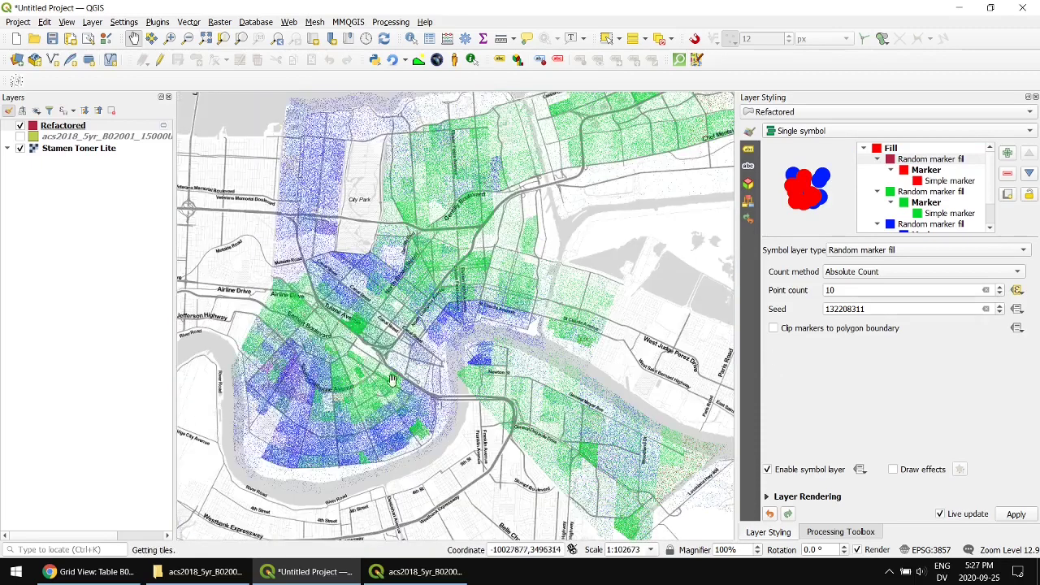
left_click_drag(405, 362, 440, 363)
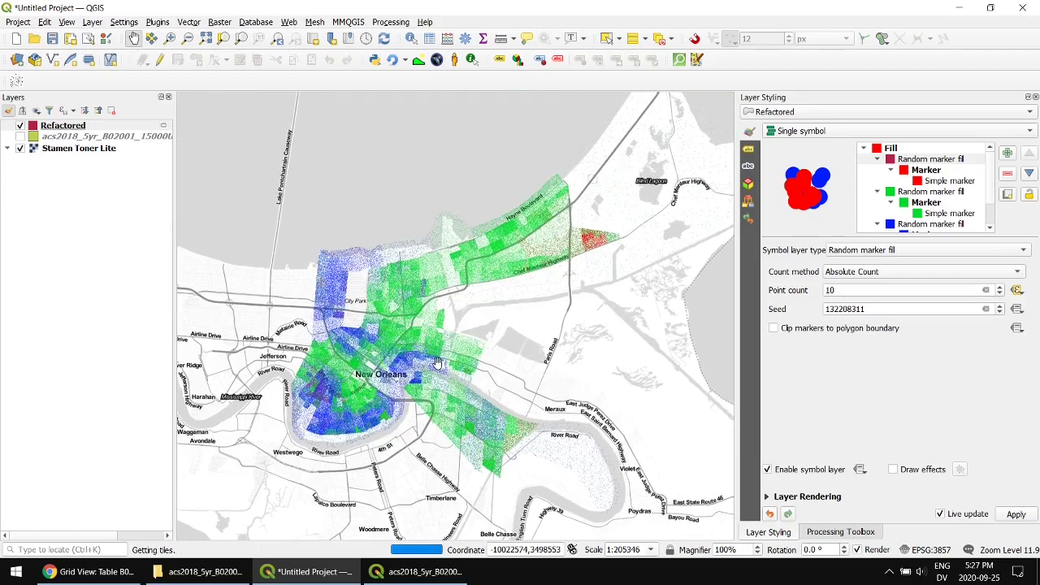
scroll(440, 364, "up", 1)
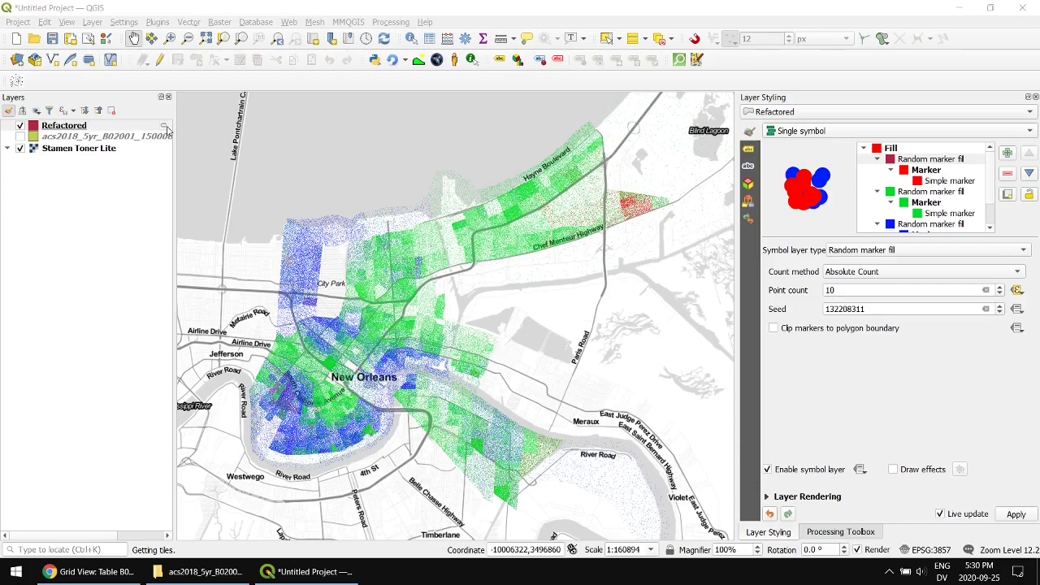
Make the Refactored layer permanent as the GeoPackage neworleans_races.gpkg in the dotmap folder.
mouse_move(165, 129)
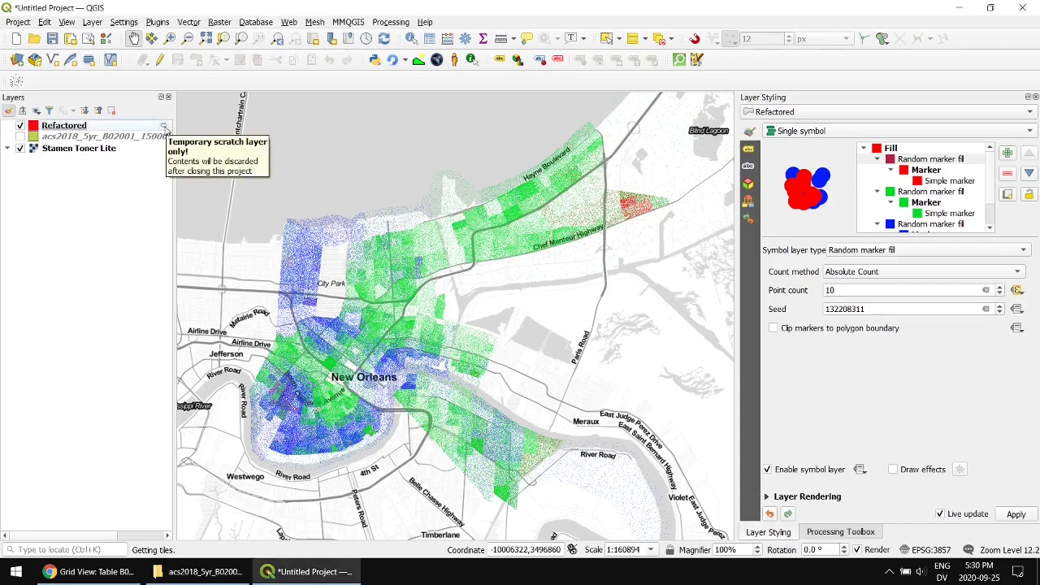
right_click(81, 130)
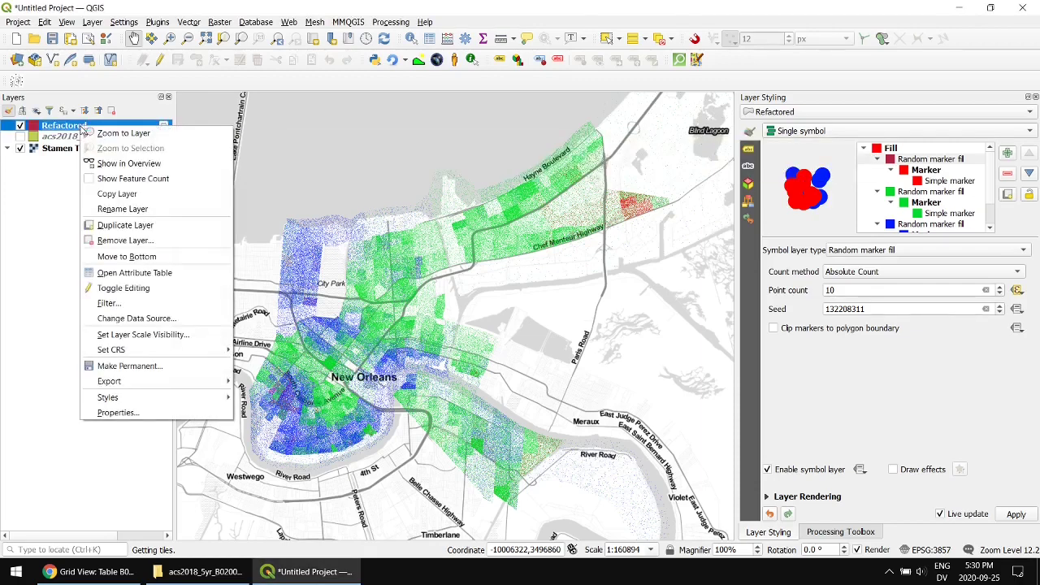
left_click(138, 366)
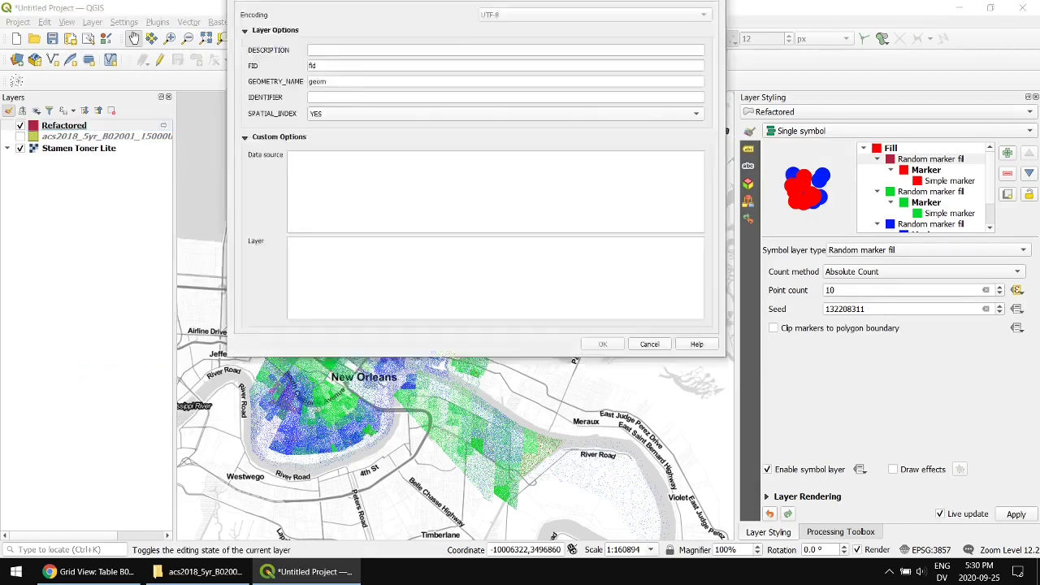
left_click_drag(391, 46, 386, 78)
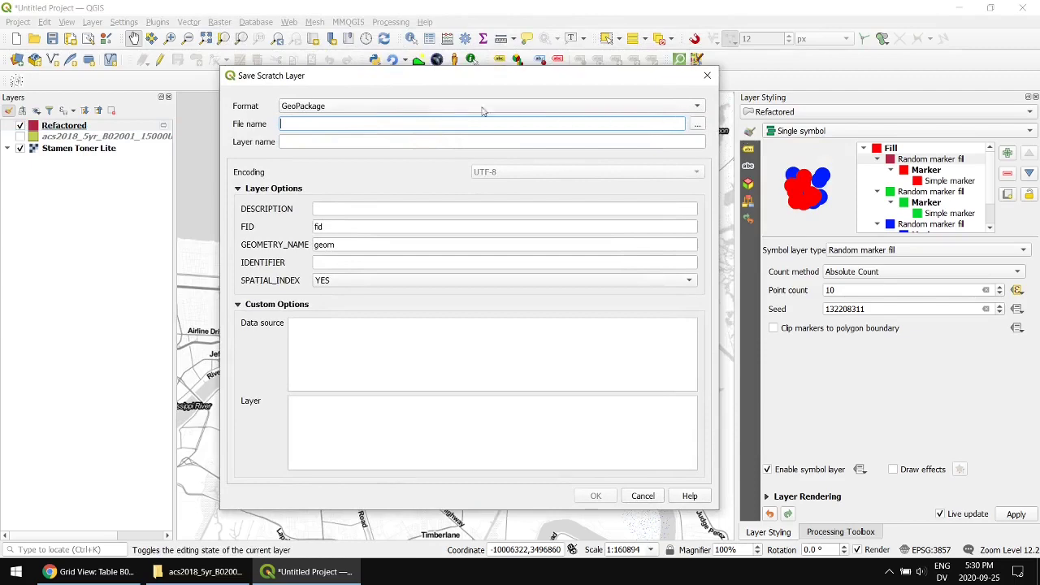
left_click(697, 123)
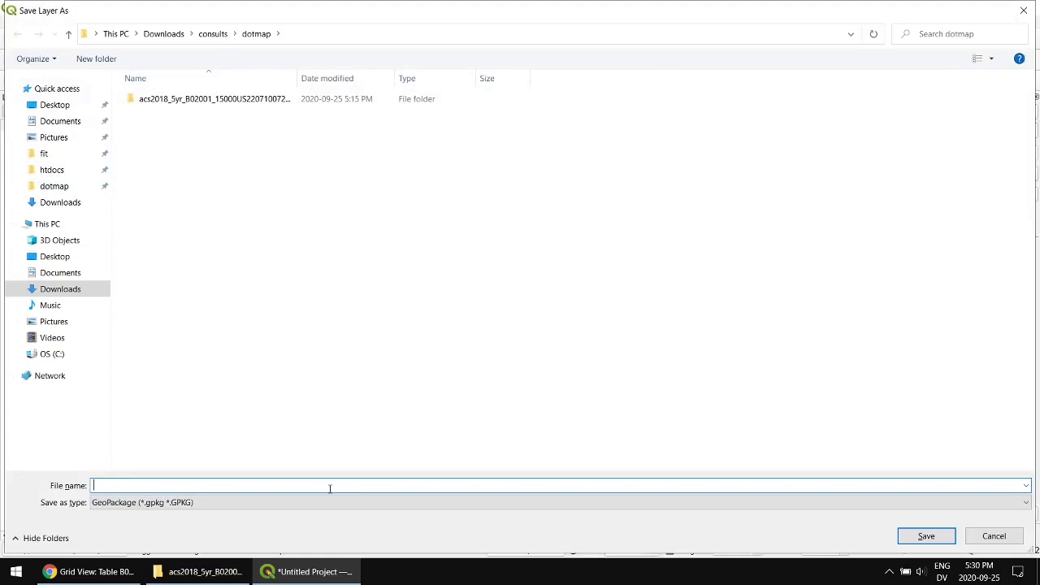
type("neworgealns_races")
key("Return")
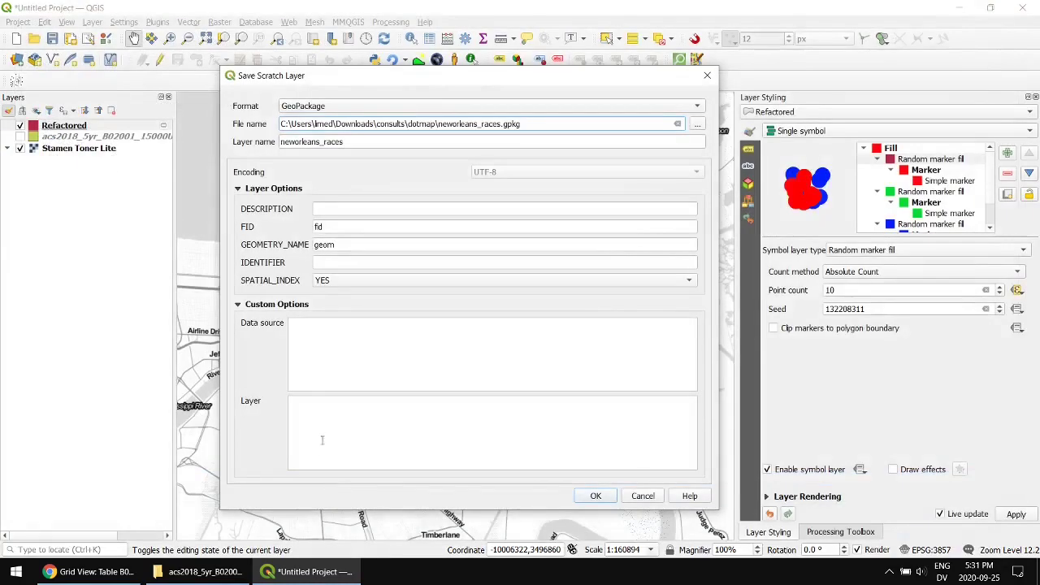
left_click(595, 497)
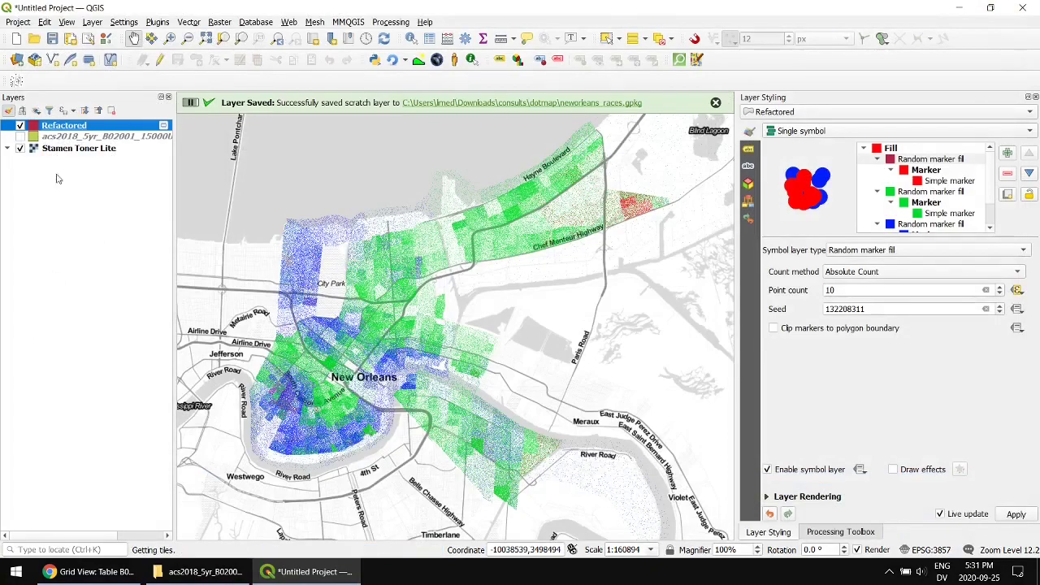
Save the project as neworleans_race_map in the dotmap folder.
left_click(52, 38)
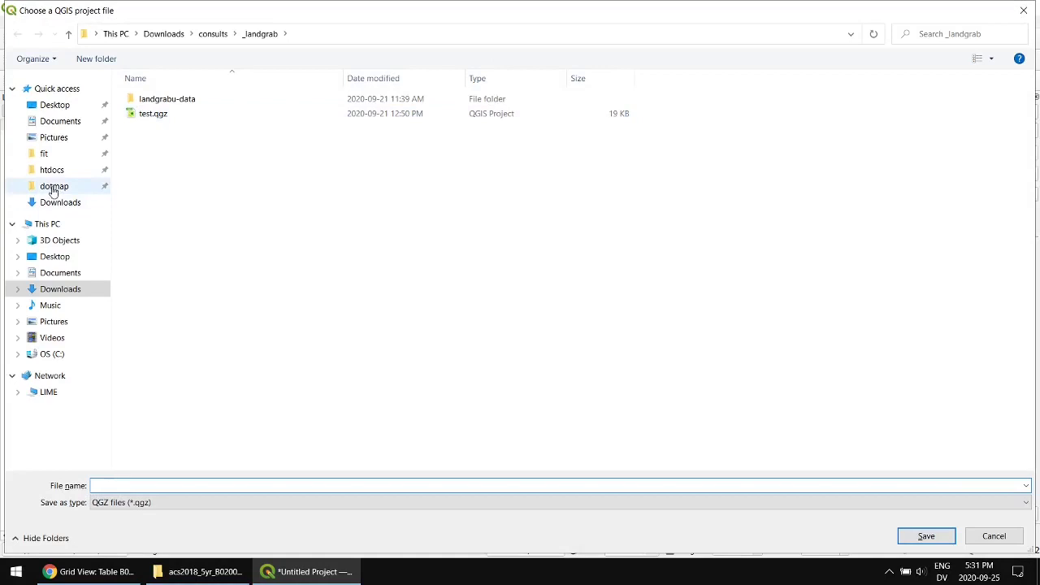
left_click(54, 186)
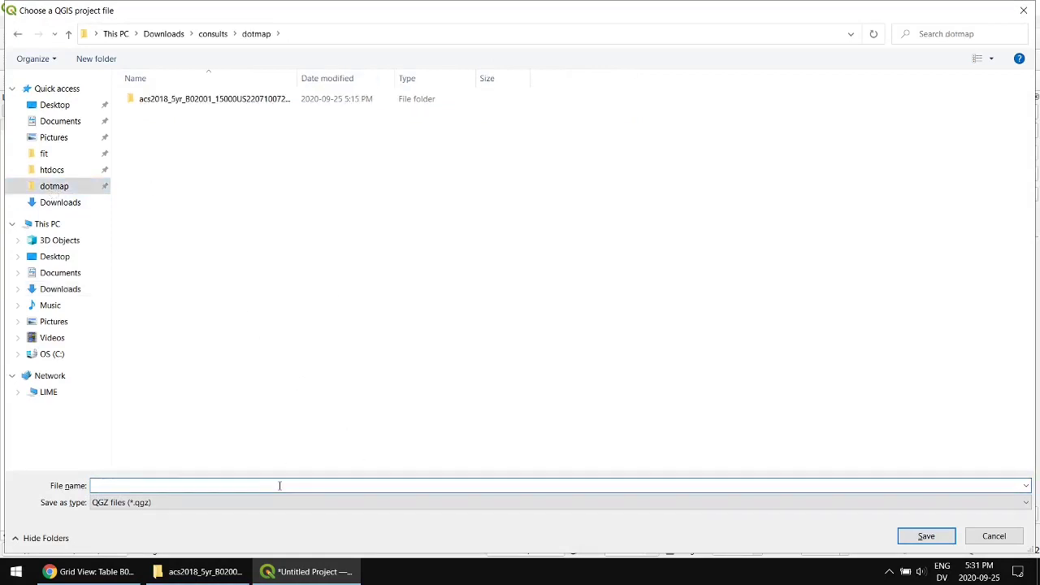
type("new")
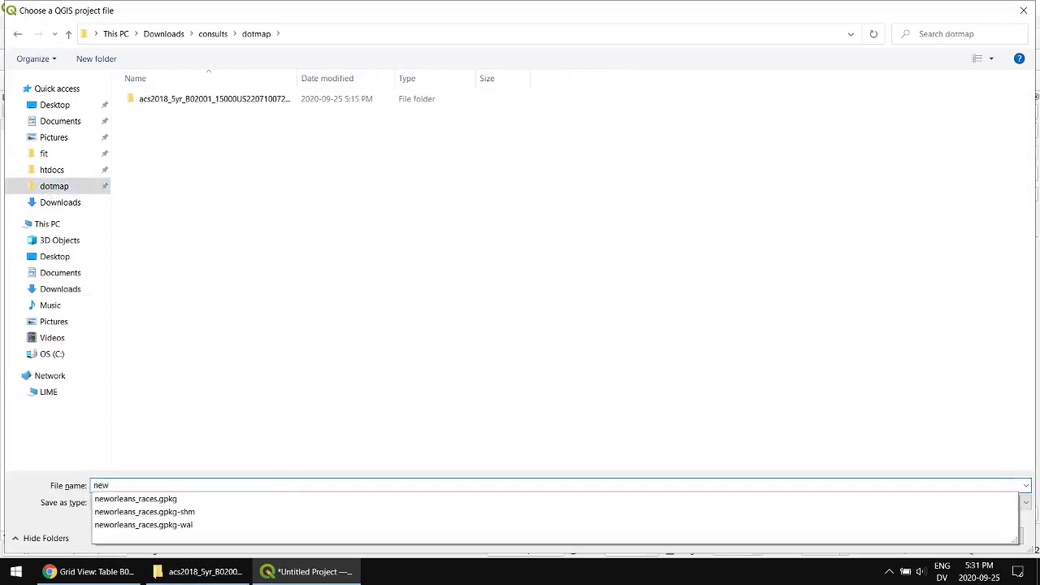
type("ce_")
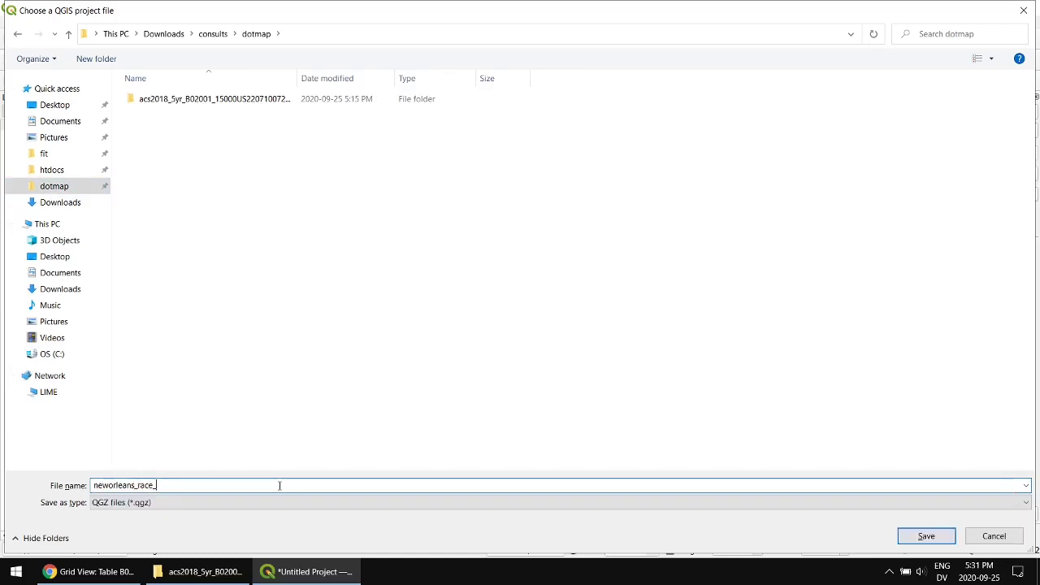
type("map")
key("Return")
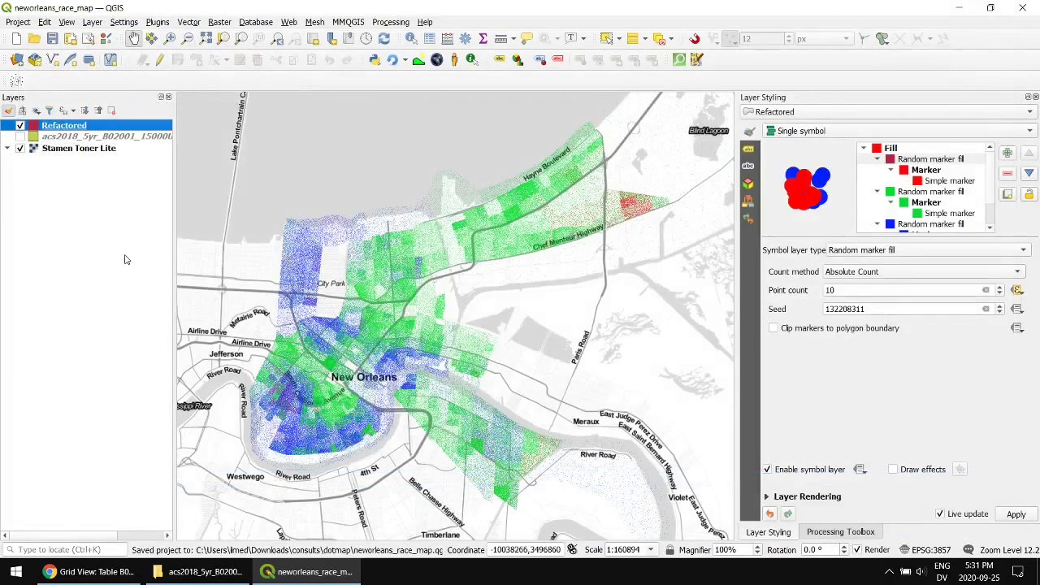